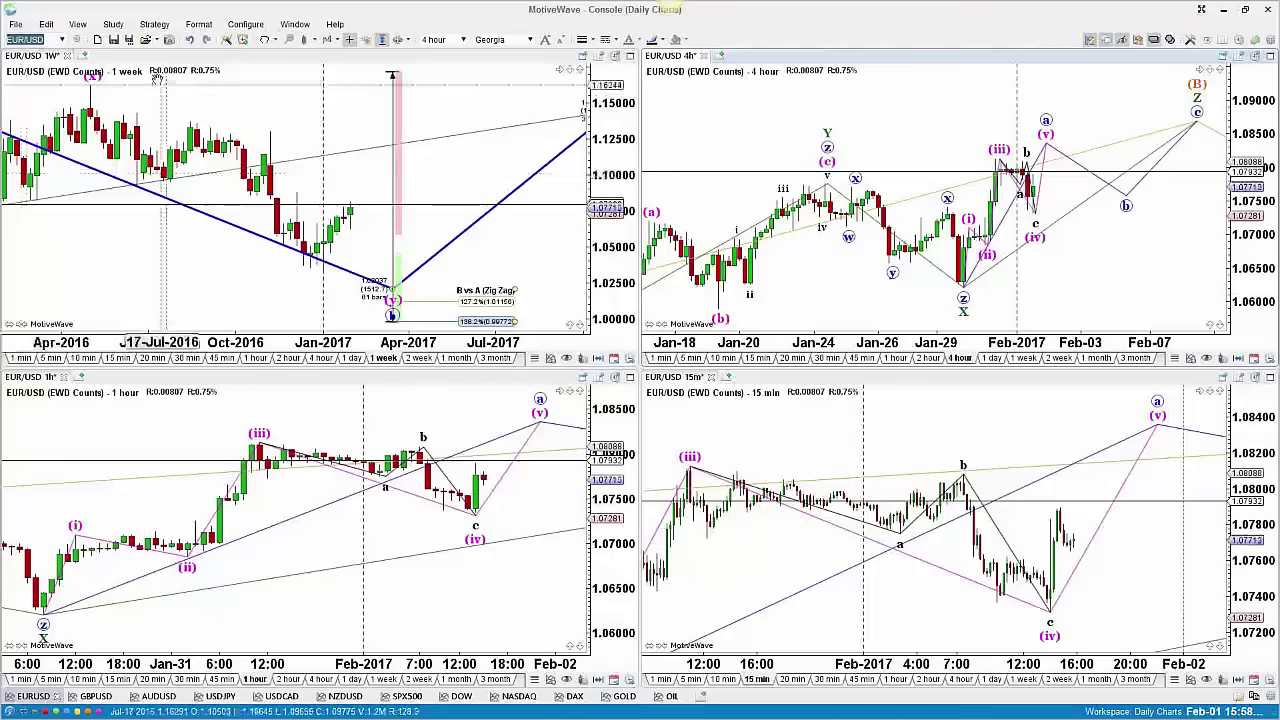
# Maximize the weekly EUR/USD chart and bring up the freehand pen toolbar (Ctrl+Shift+D).
pyautogui.click(48, 58)
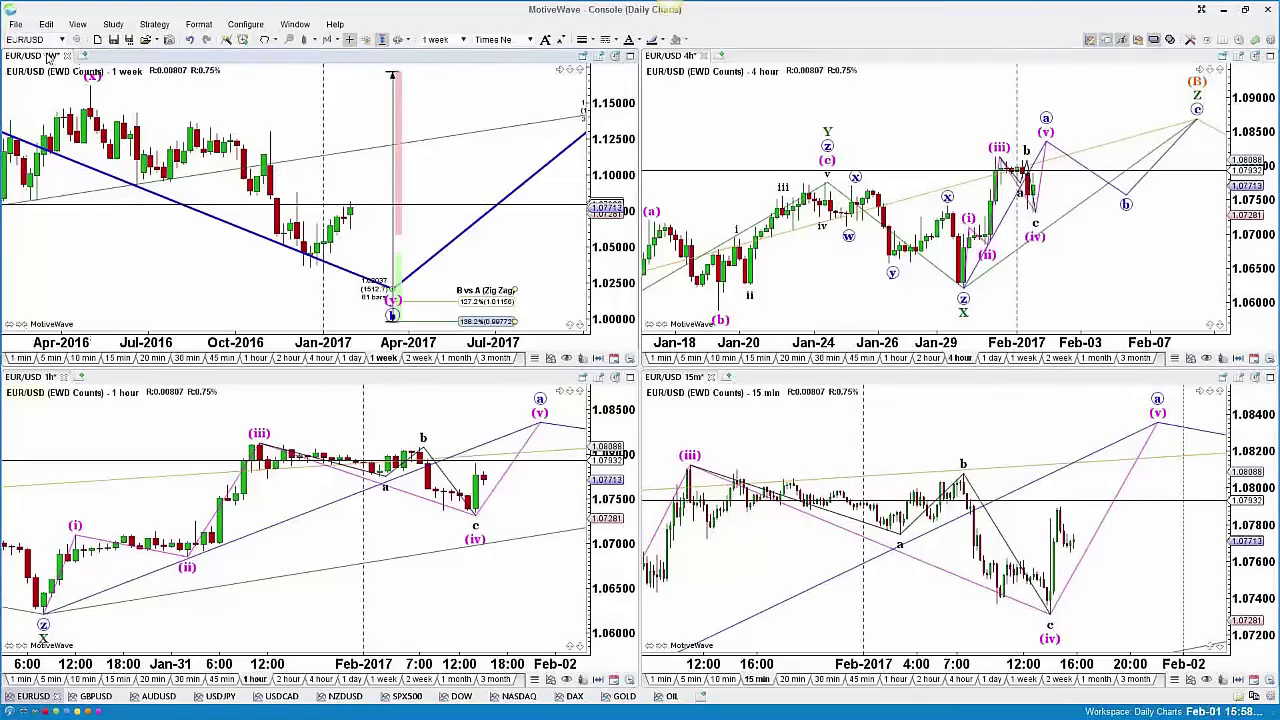
pyautogui.doubleClick(48, 58)
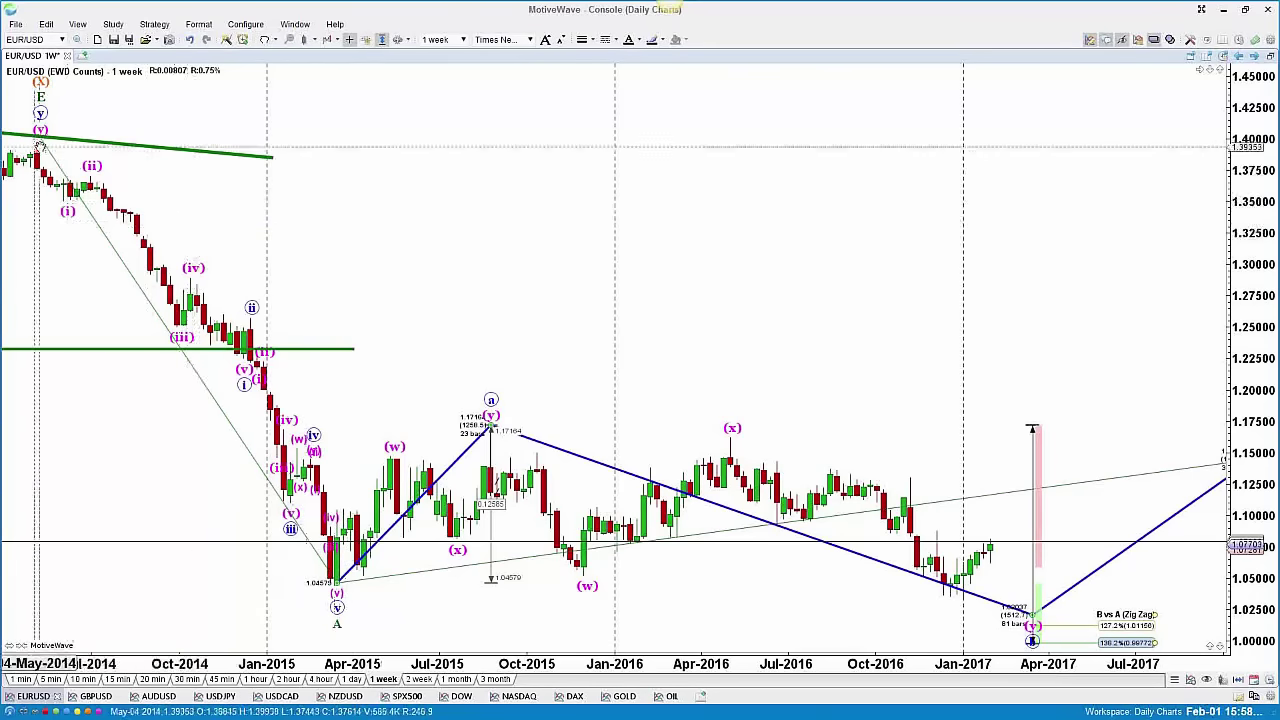
pyautogui.moveTo(37, 143)
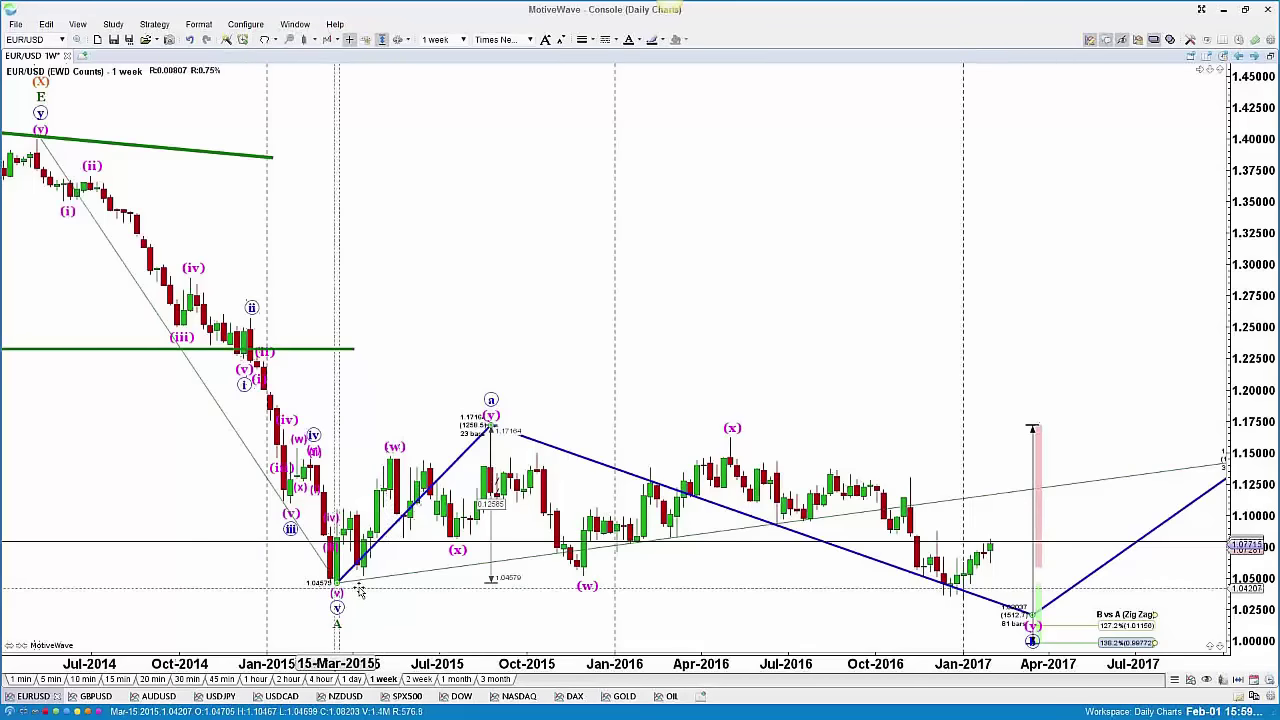
pyautogui.moveTo(358, 590)
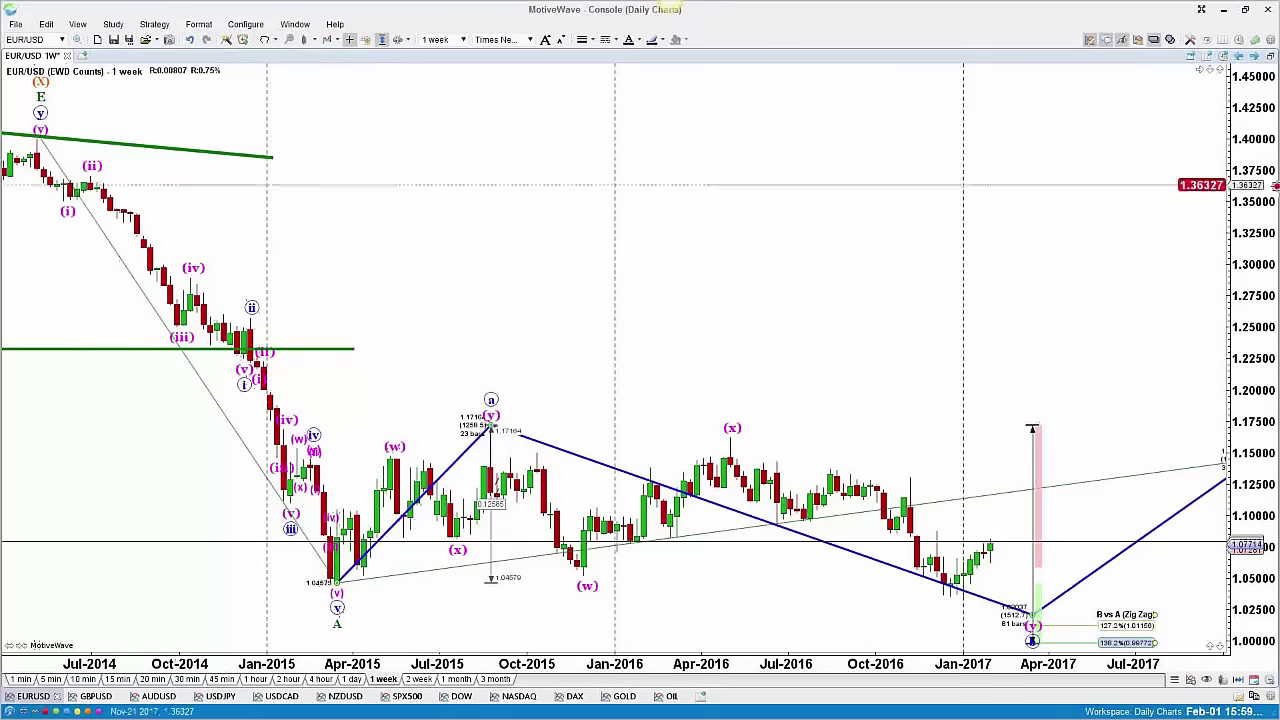
pyautogui.hotkey('ctrl', 'shift', 'd')
# In magenta, circle the March-2015 low and draw an upper trend line and a lower horizontal line.
pyautogui.click(1065, 58)
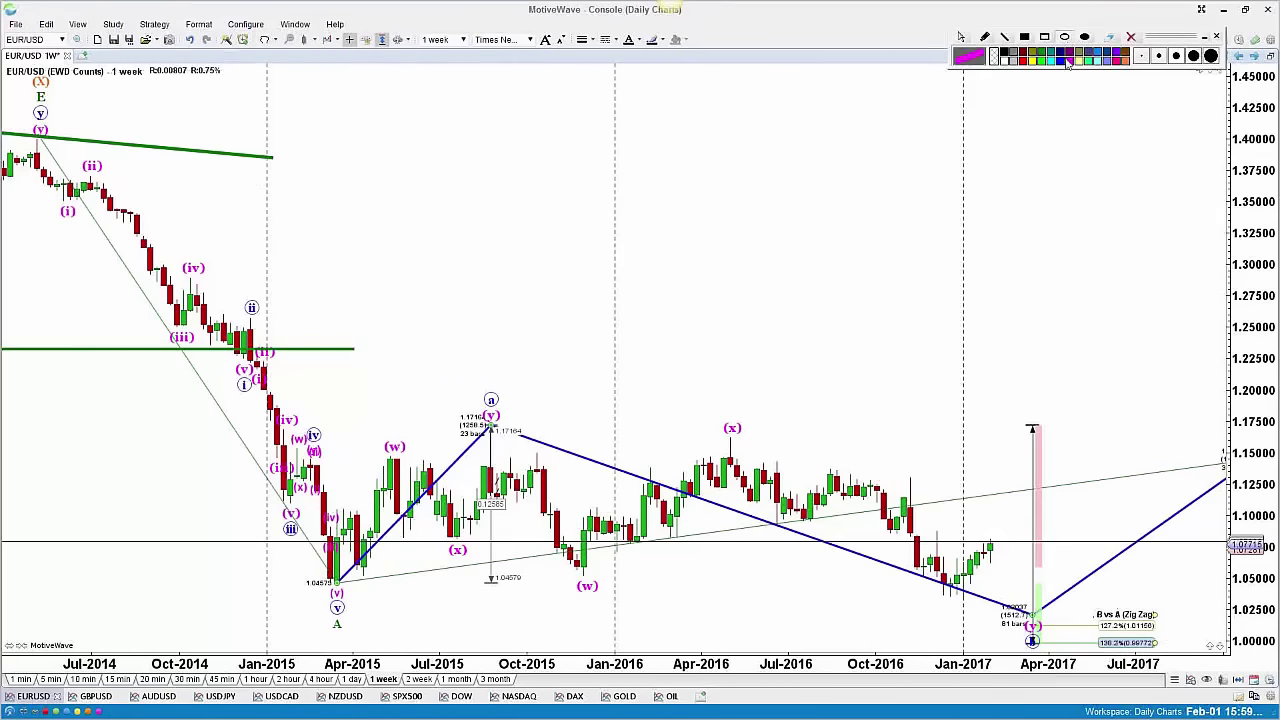
pyautogui.moveTo(306, 565); pyautogui.dragTo(351, 607)
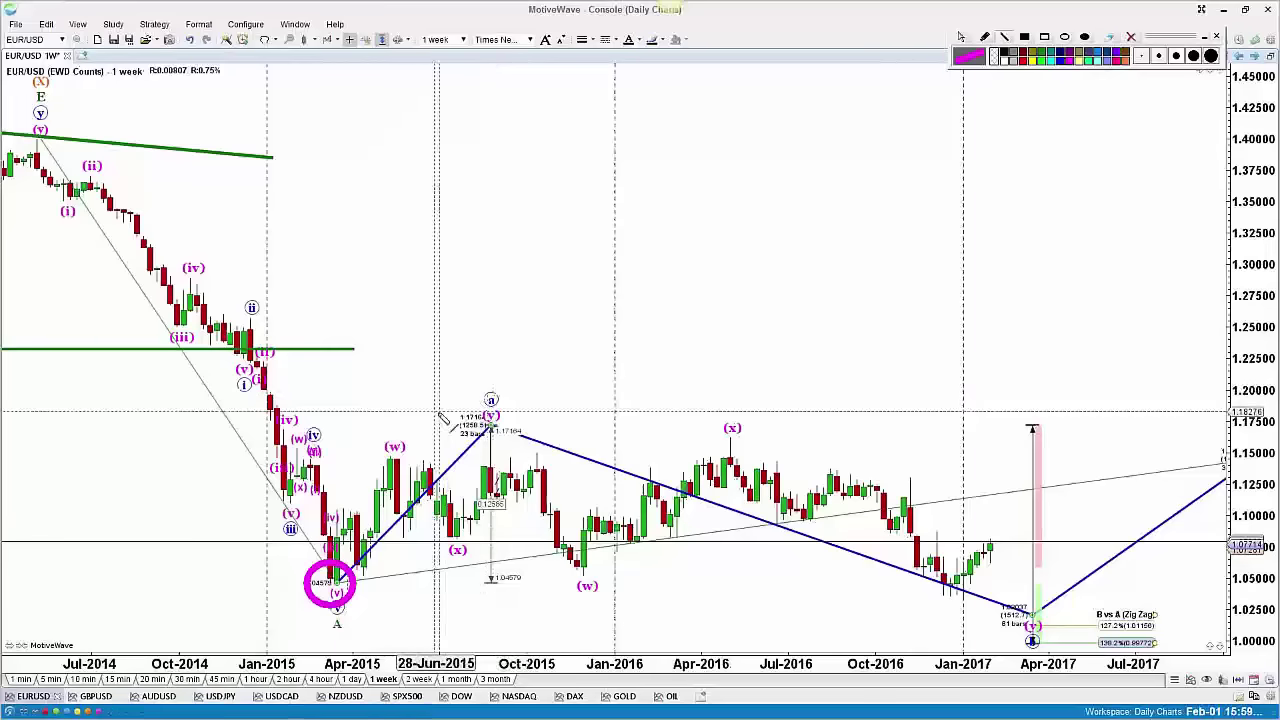
pyautogui.moveTo(463, 421)
pyautogui.mouseDown()
pyautogui.moveTo(842, 436)
pyautogui.moveTo(831, 435)
pyautogui.mouseUp()
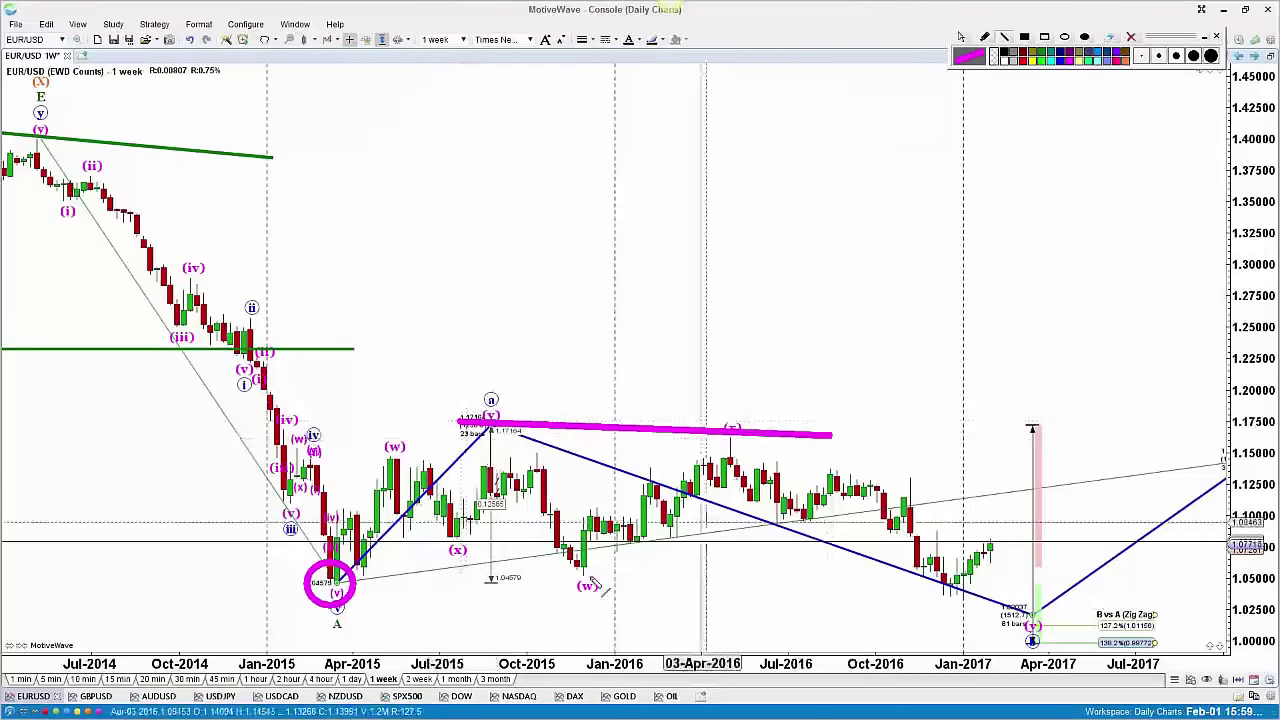
pyautogui.moveTo(318, 577); pyautogui.dragTo(1030, 579)
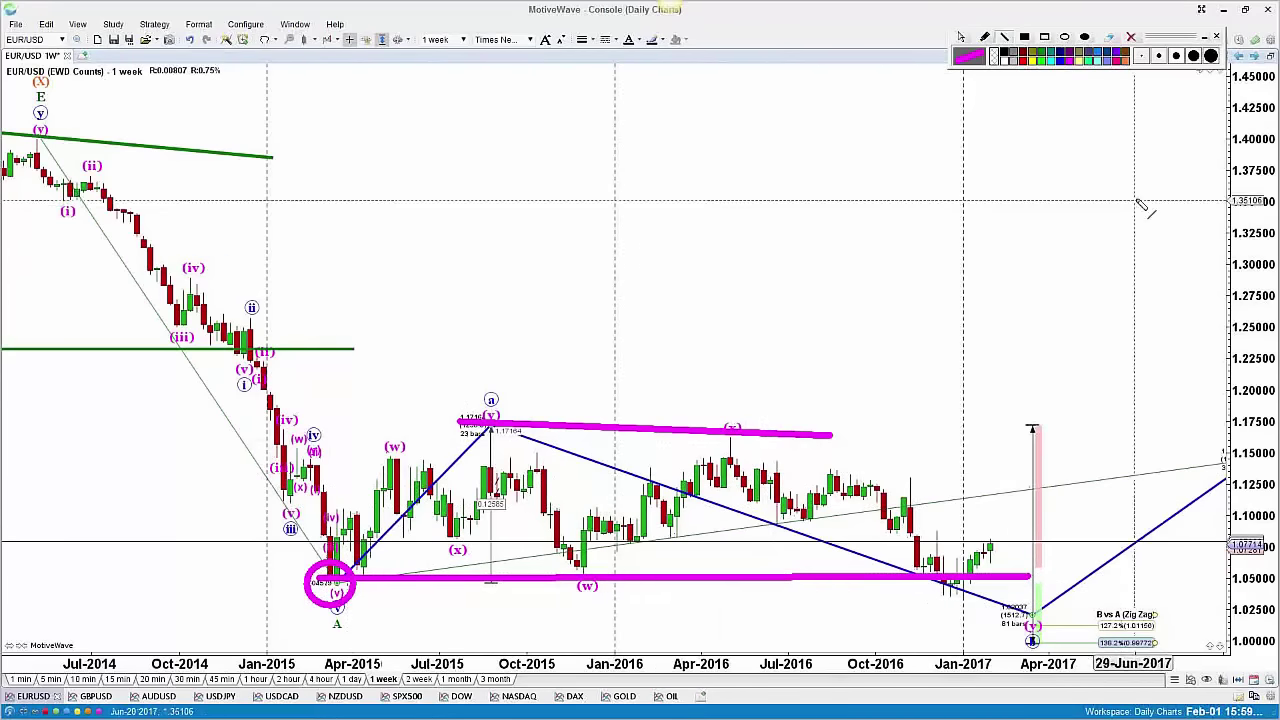
# In red, draw a zigzag from the circled low up to (y) and down to the circled (w) low.
pyautogui.click(1023, 51)
pyautogui.moveTo(335, 578)
pyautogui.mouseDown()
pyautogui.moveTo(378, 512)
pyautogui.moveTo(390, 458)
pyautogui.moveTo(457, 548)
pyautogui.moveTo(505, 433)
pyautogui.mouseUp()
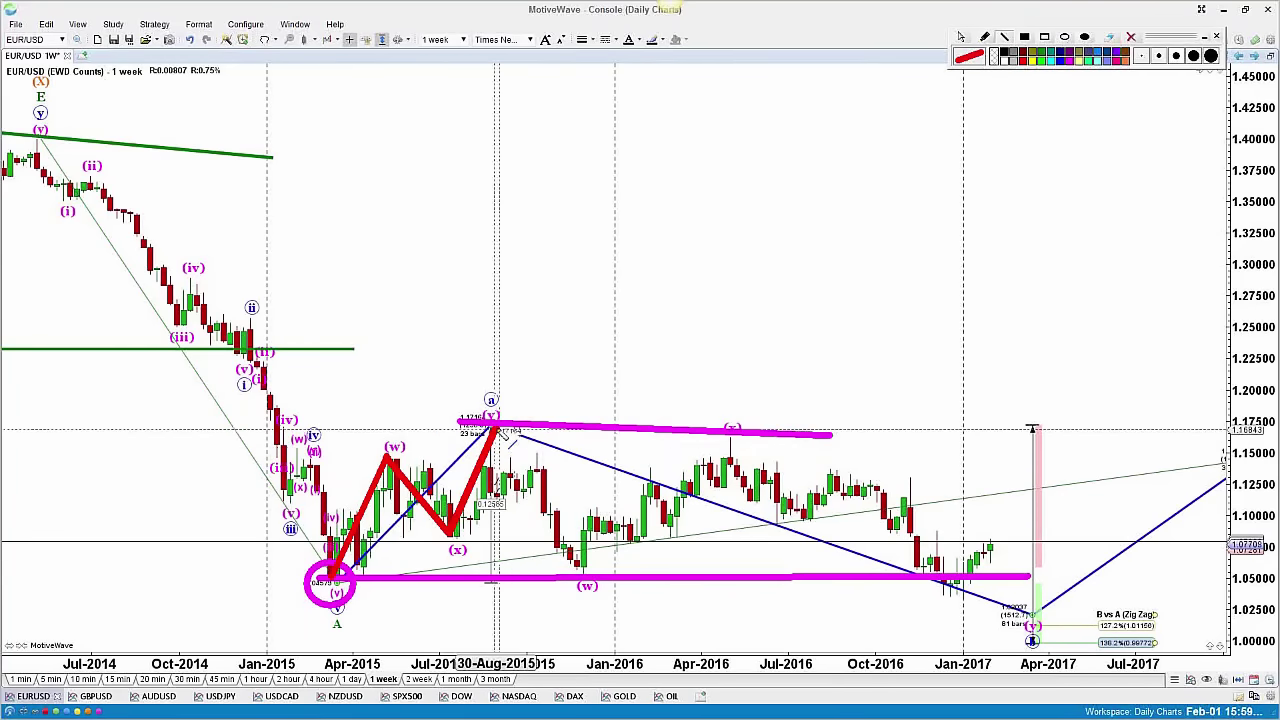
pyautogui.moveTo(498, 430); pyautogui.dragTo(592, 566)
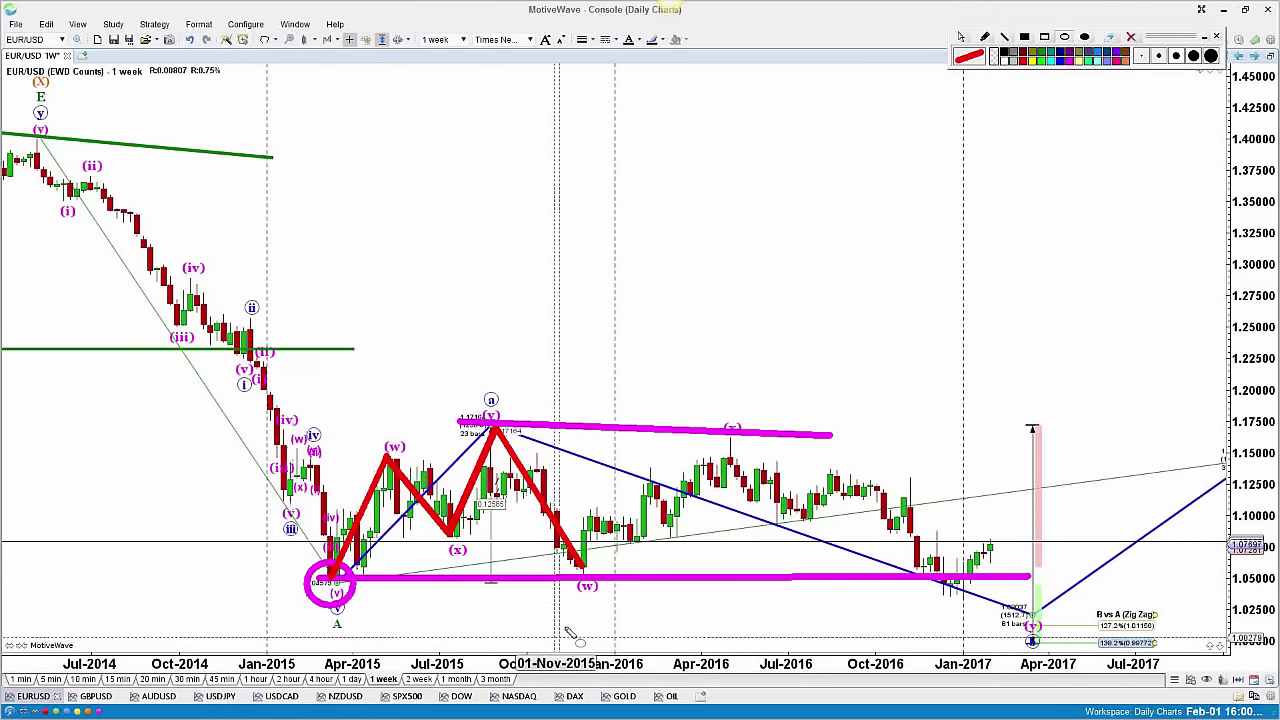
pyautogui.moveTo(561, 557); pyautogui.dragTo(609, 606)
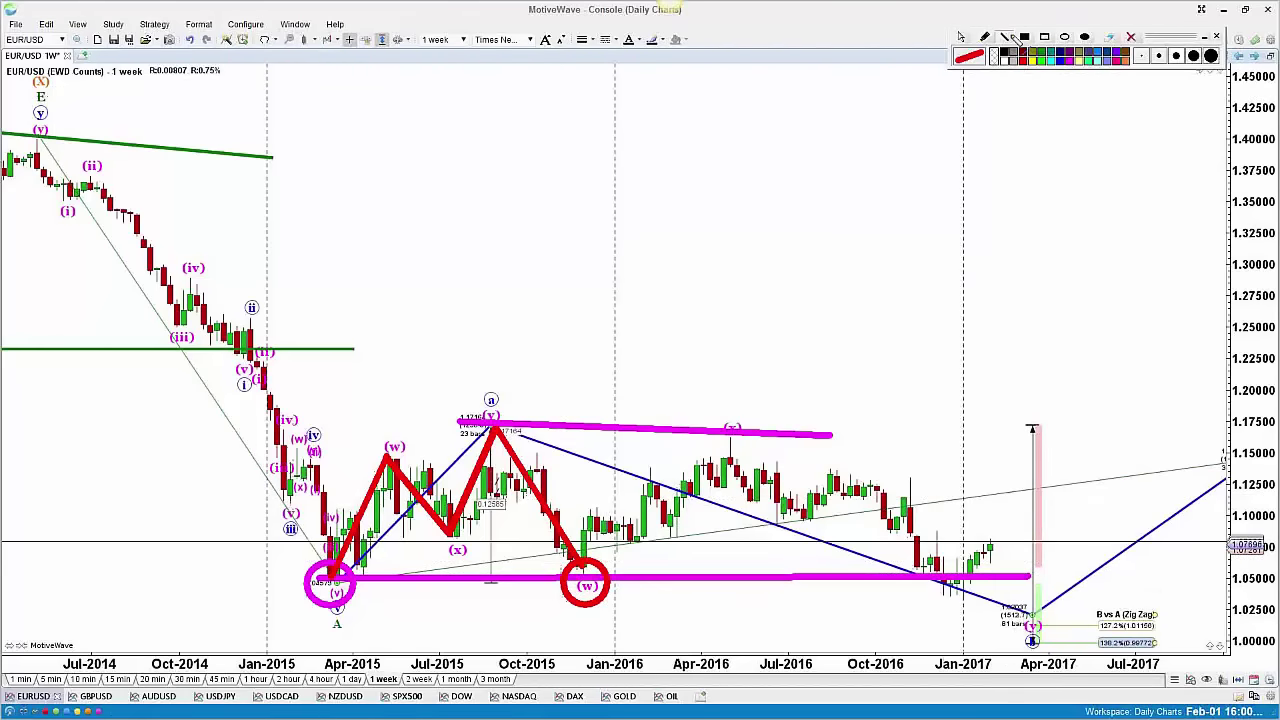
# Extend the red path from (w) up to (x) and down to the Dec-2016 low, and box that low in blue.
pyautogui.click(1010, 36)
pyautogui.moveTo(580, 572); pyautogui.dragTo(735, 440)
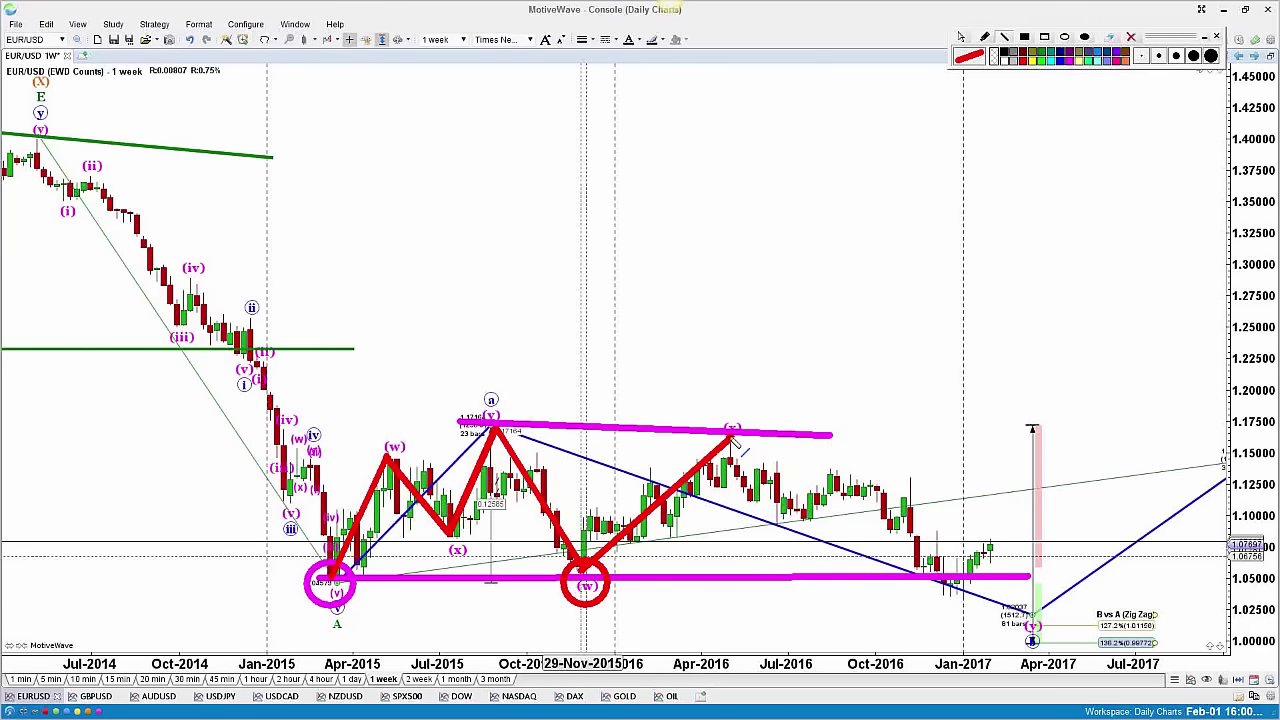
pyautogui.moveTo(733, 438); pyautogui.dragTo(952, 576)
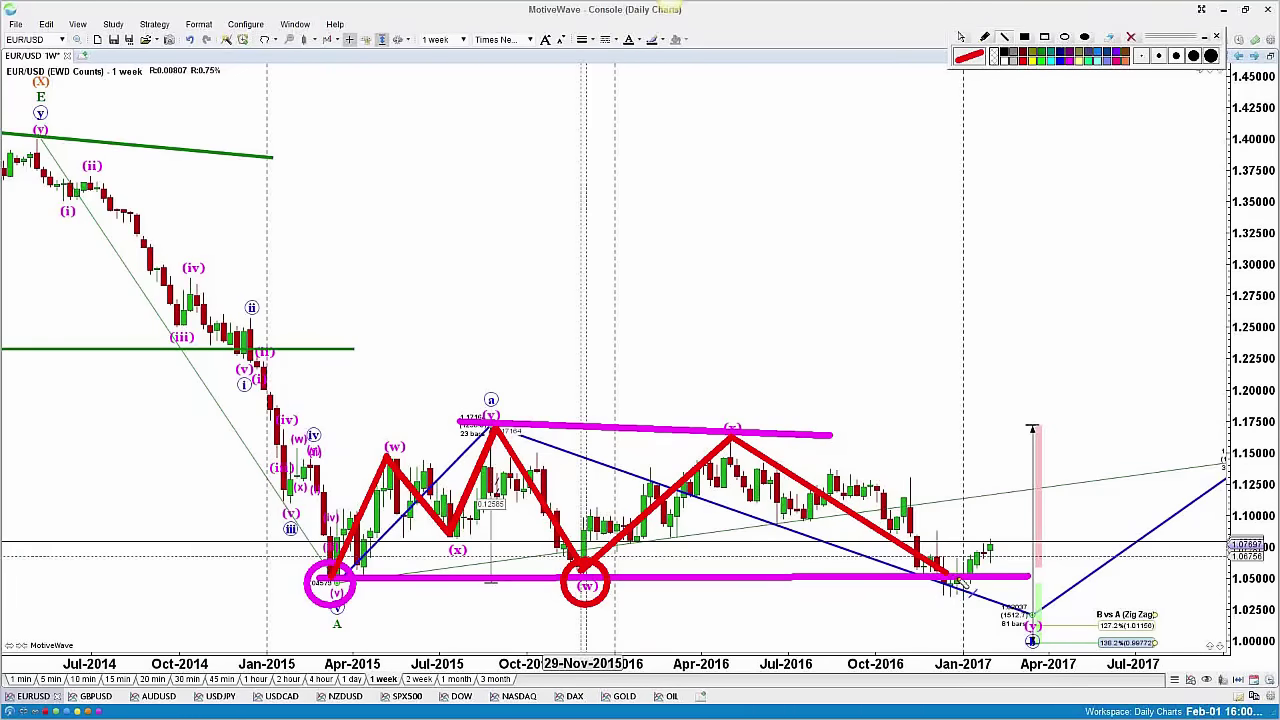
pyautogui.moveTo(955, 580)
pyautogui.mouseDown()
pyautogui.moveTo(981, 568)
pyautogui.moveTo(988, 546)
pyautogui.mouseUp()
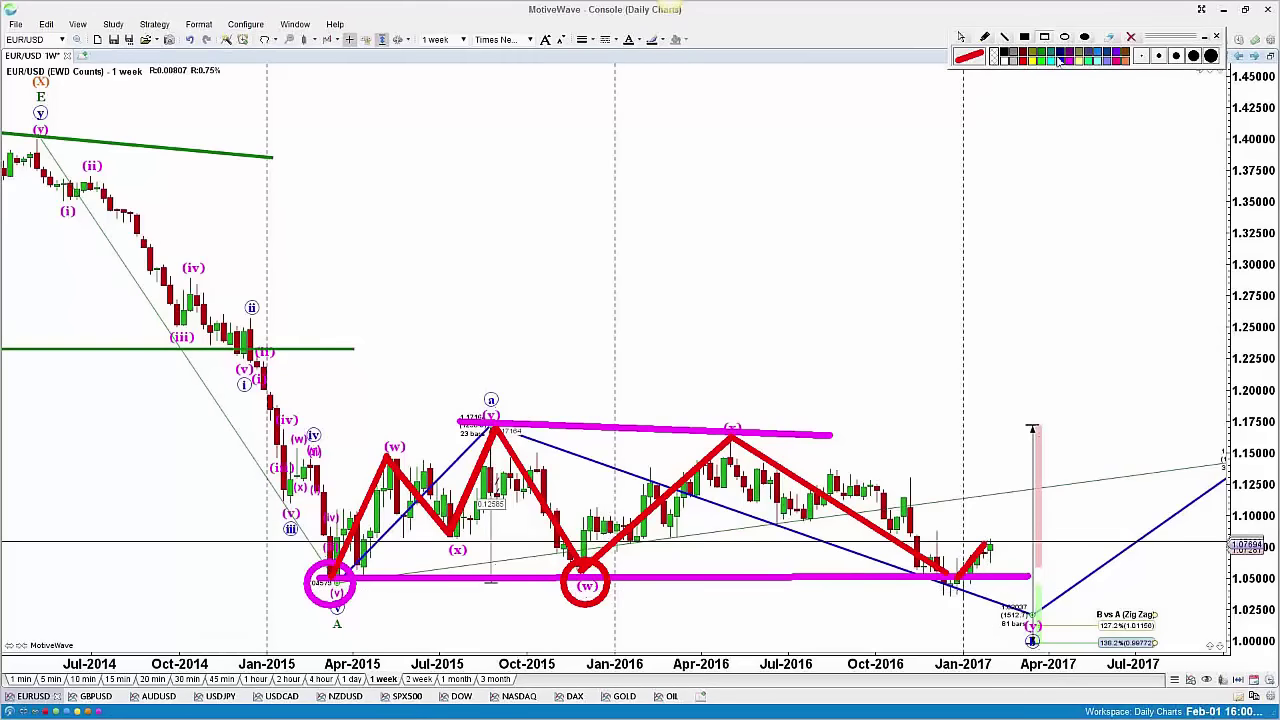
pyautogui.click(1062, 52)
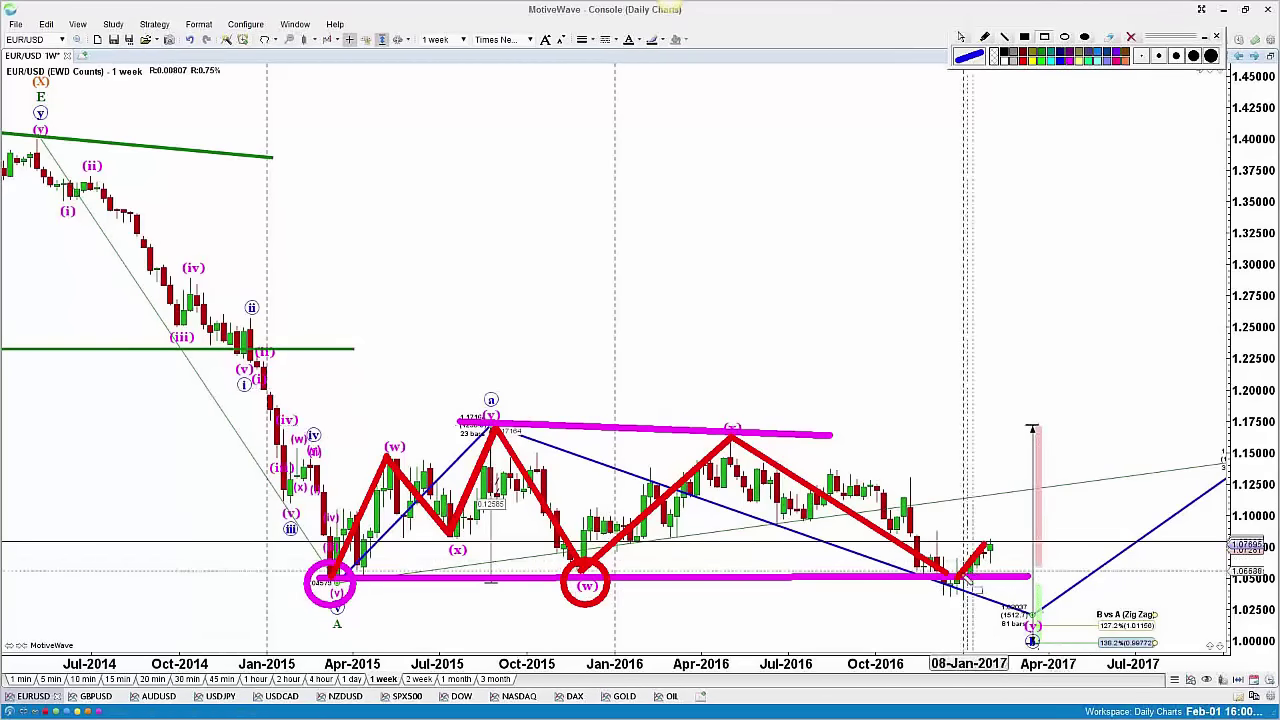
pyautogui.moveTo(927, 566)
pyautogui.mouseDown()
pyautogui.moveTo(952, 570)
pyautogui.moveTo(930, 592)
pyautogui.moveTo(965, 594)
pyautogui.mouseUp()
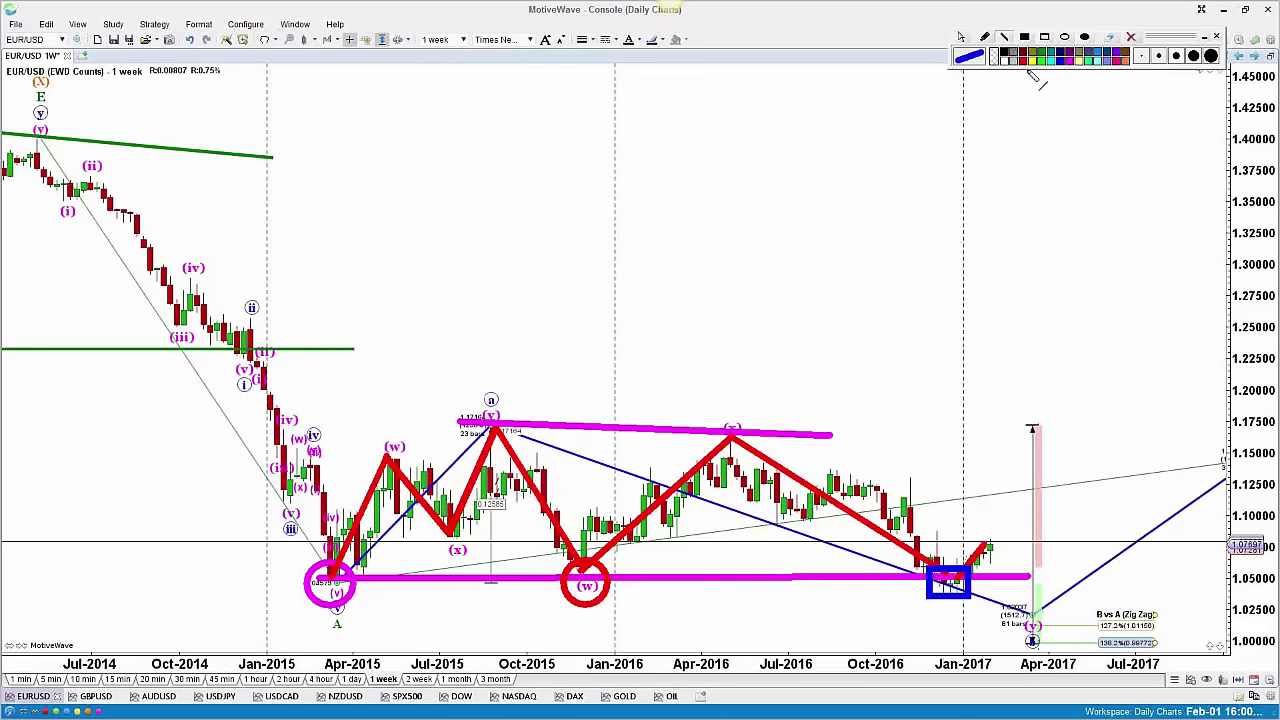
# Draw a red projected path from the blue box up, down to the early-2017 low, then zigzagging higher into mid-2017.
pyautogui.click(1017, 52)
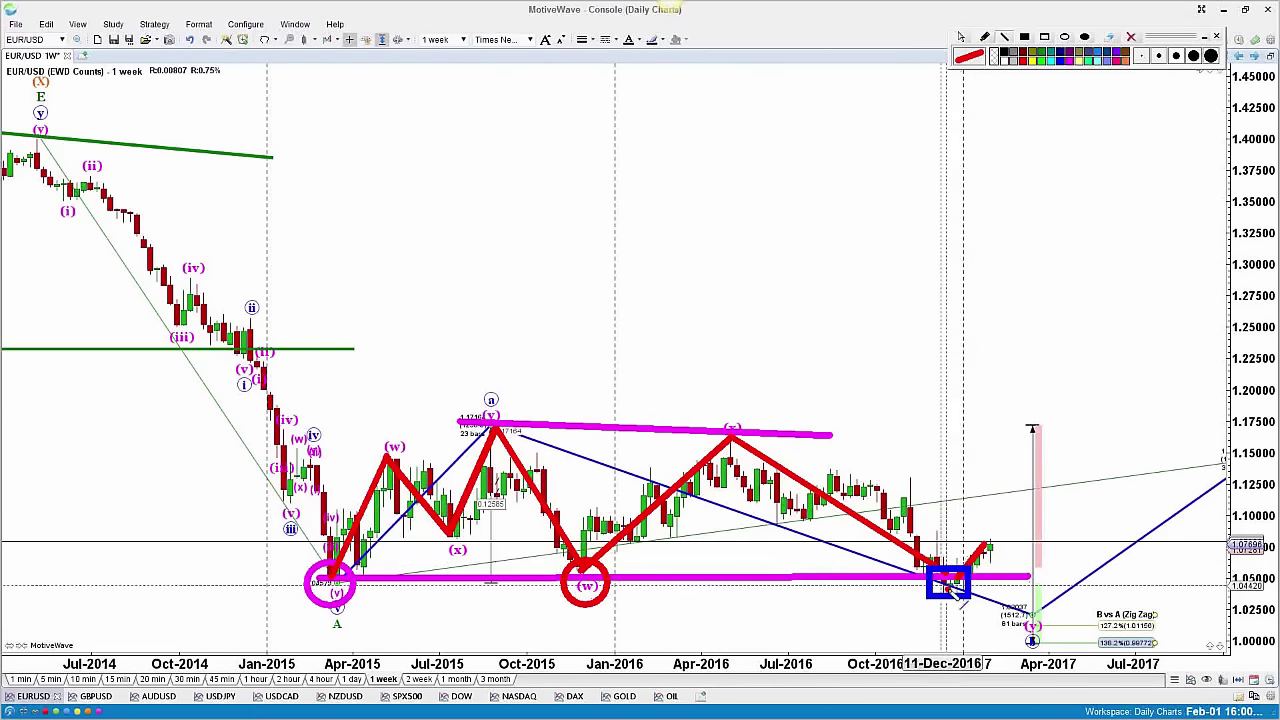
pyautogui.moveTo(952, 588); pyautogui.dragTo(992, 547)
pyautogui.moveTo(988, 546); pyautogui.dragTo(1012, 590)
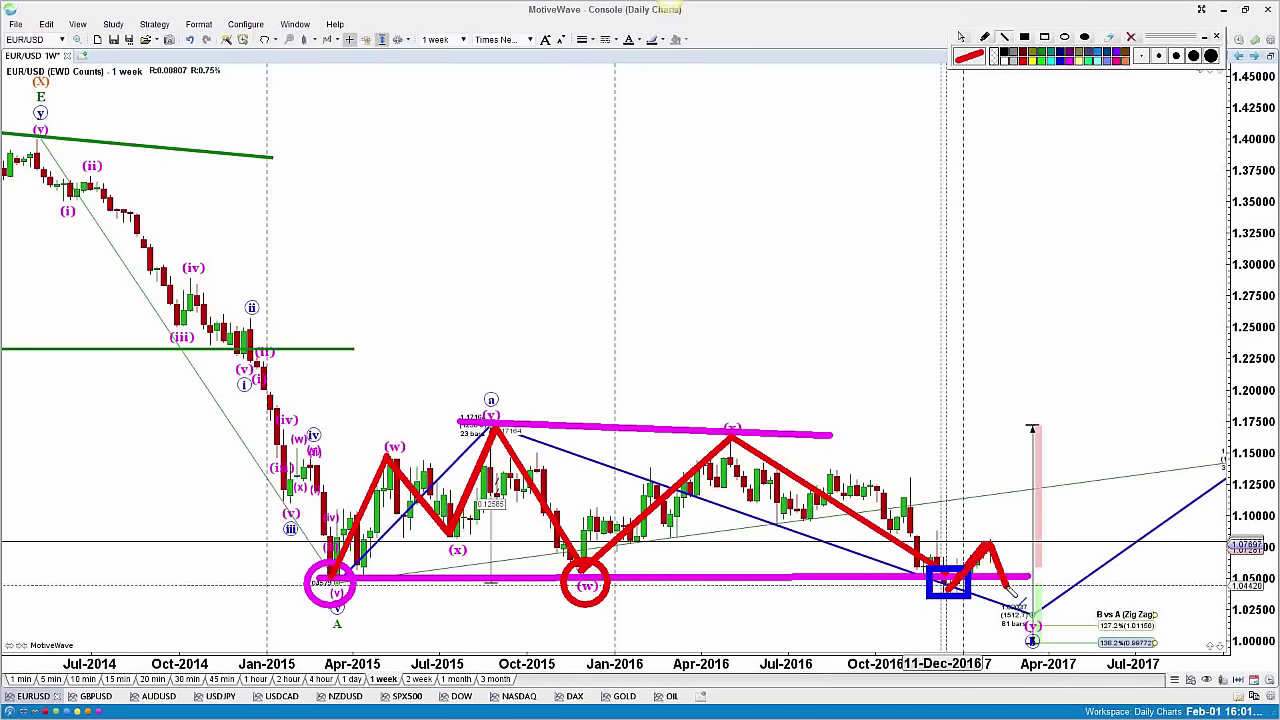
pyautogui.moveTo(1014, 592); pyautogui.dragTo(1006, 568)
pyautogui.moveTo(1021, 596)
pyautogui.mouseDown()
pyautogui.moveTo(966, 603)
pyautogui.moveTo(985, 562)
pyautogui.moveTo(1032, 622)
pyautogui.mouseUp()
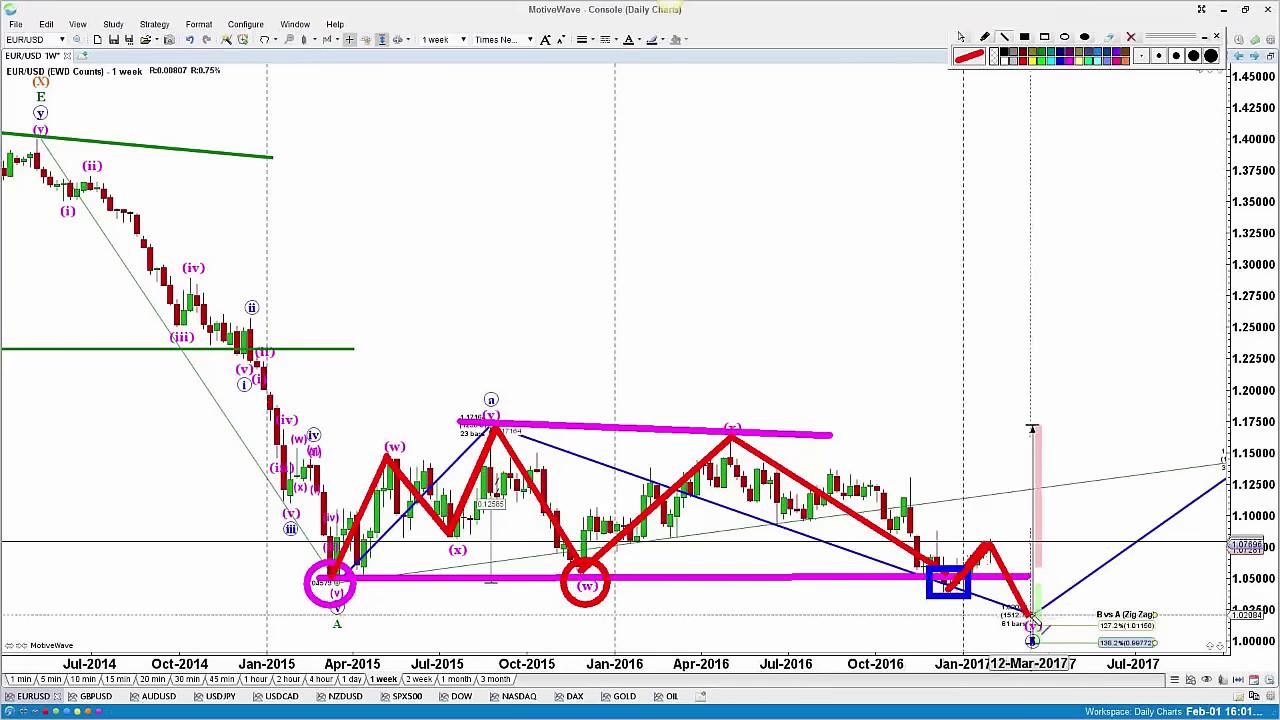
pyautogui.moveTo(1046, 598)
pyautogui.mouseDown()
pyautogui.moveTo(1098, 528)
pyautogui.moveTo(1120, 552)
pyautogui.moveTo(1148, 536)
pyautogui.moveTo(1168, 494)
pyautogui.mouseUp()
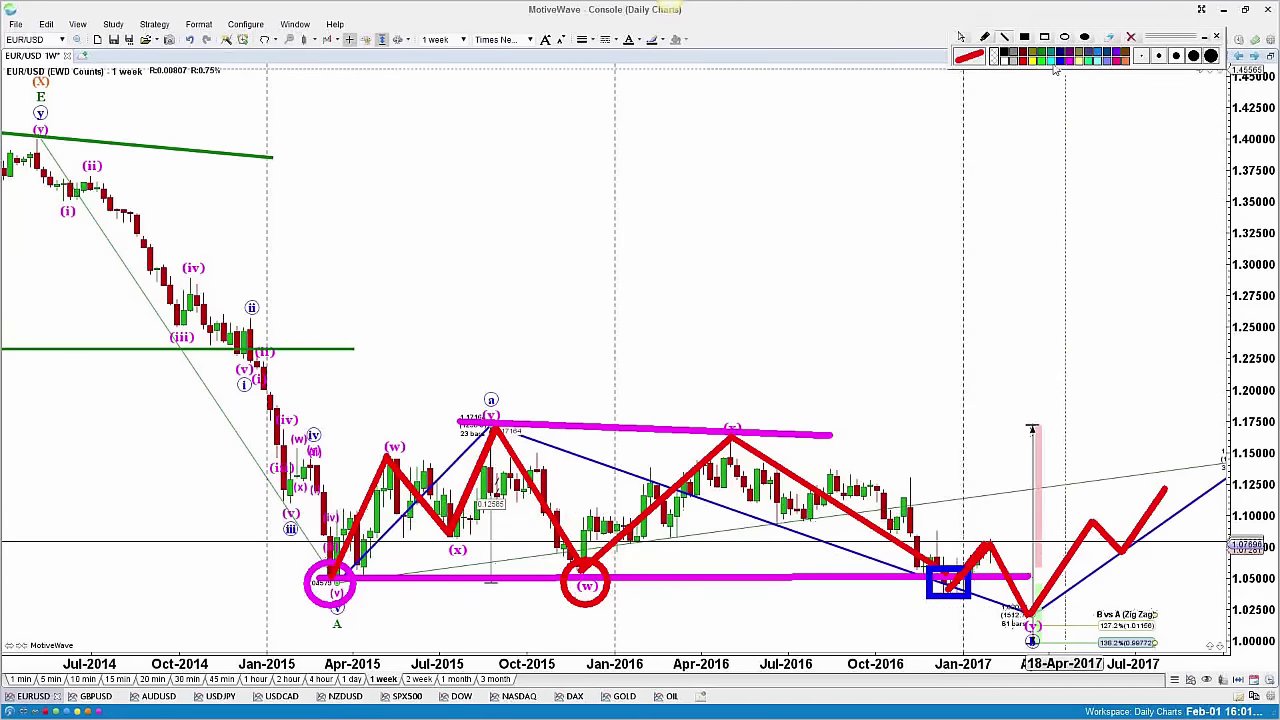
pyautogui.click(1046, 61)
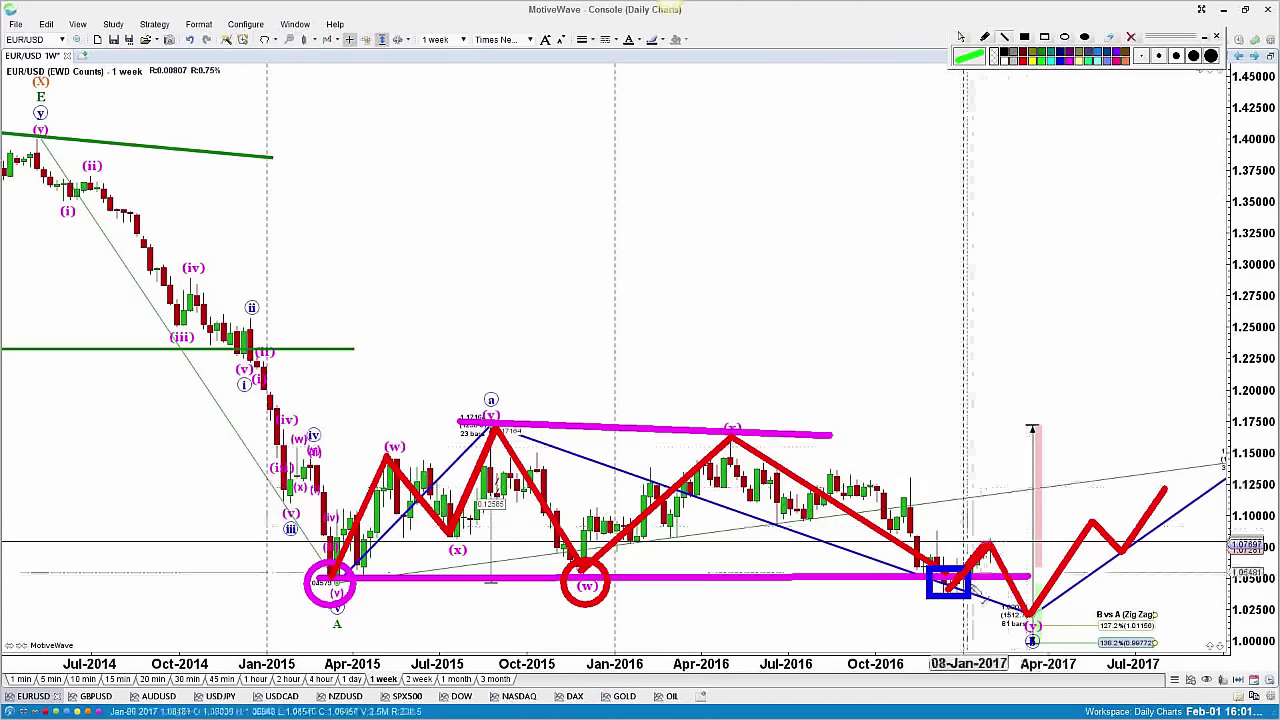
# Draw green paths from the (x) peak and blue box rising toward 1.13, plus a wide green 1.10–1.13 band.
pyautogui.moveTo(956, 590); pyautogui.dragTo(998, 558)
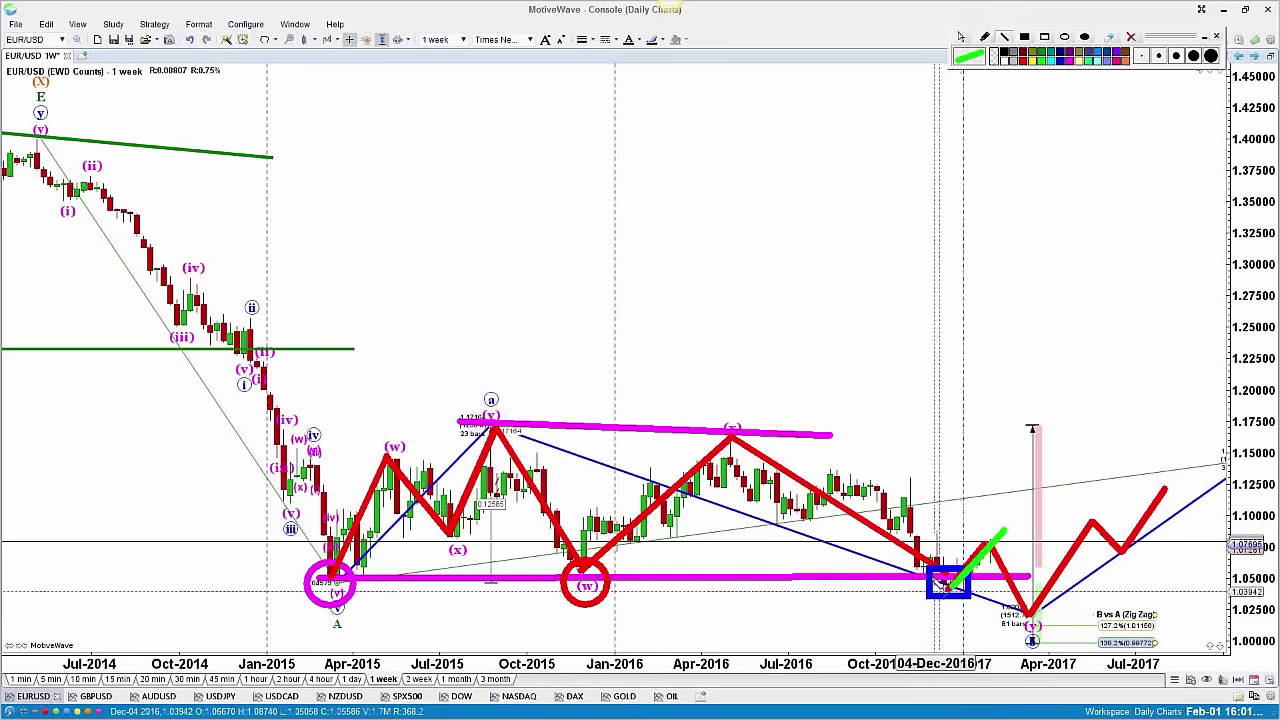
pyautogui.moveTo(732, 440); pyautogui.dragTo(964, 600)
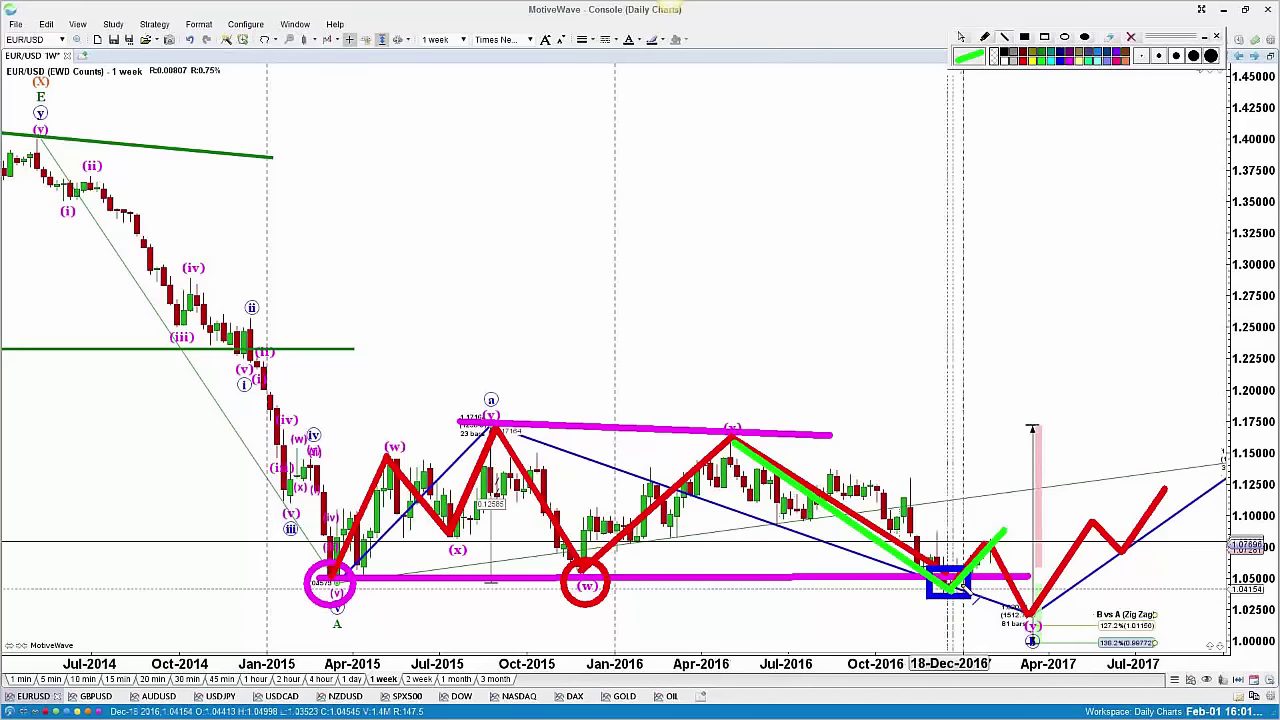
pyautogui.moveTo(1010, 546); pyautogui.dragTo(1025, 576)
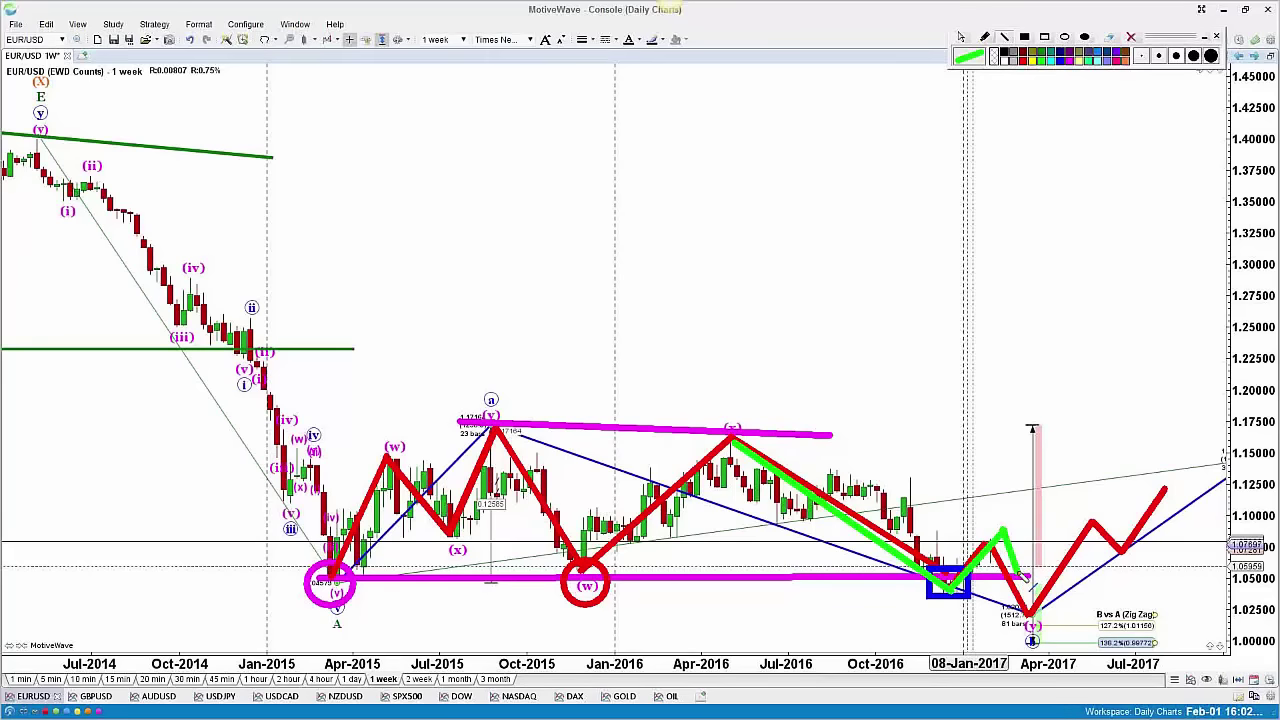
pyautogui.moveTo(1032, 556); pyautogui.dragTo(1061, 486)
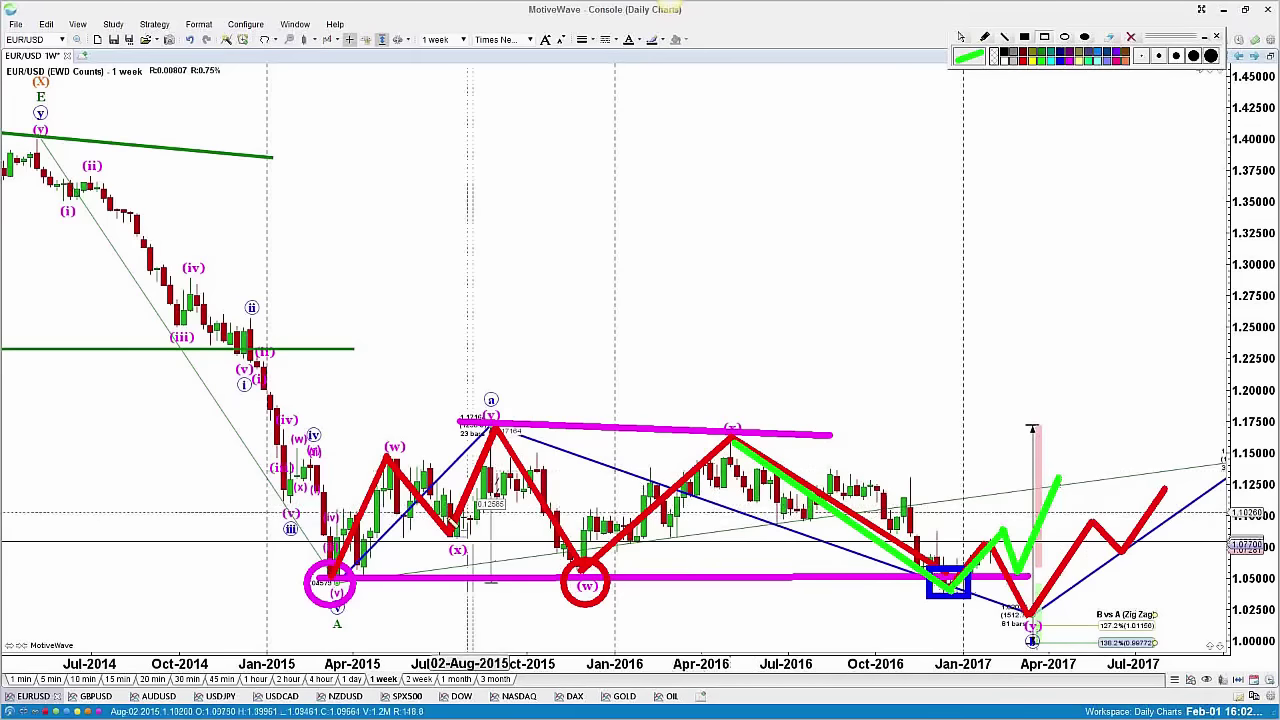
pyautogui.moveTo(258, 472); pyautogui.dragTo(1166, 512)
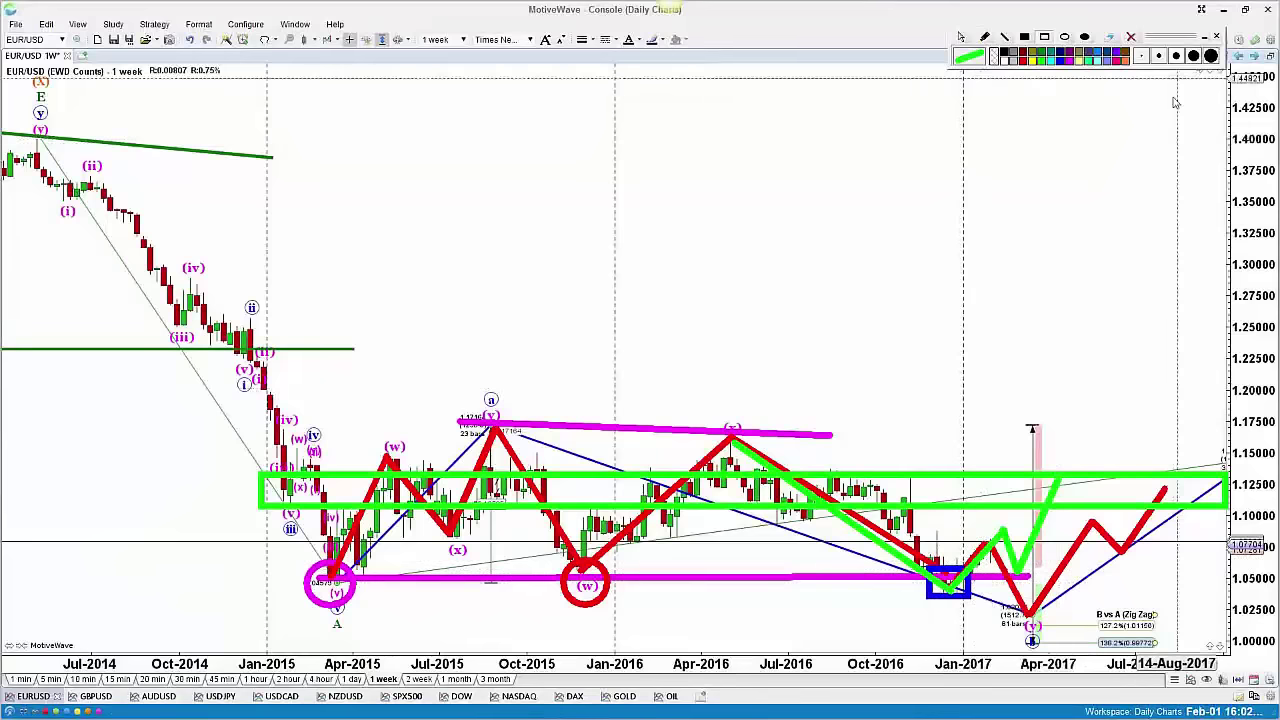
# Clear the drawings, then maximize and zoom out the 4-hour chart with the pen toolbar open.
pyautogui.click(1216, 37)
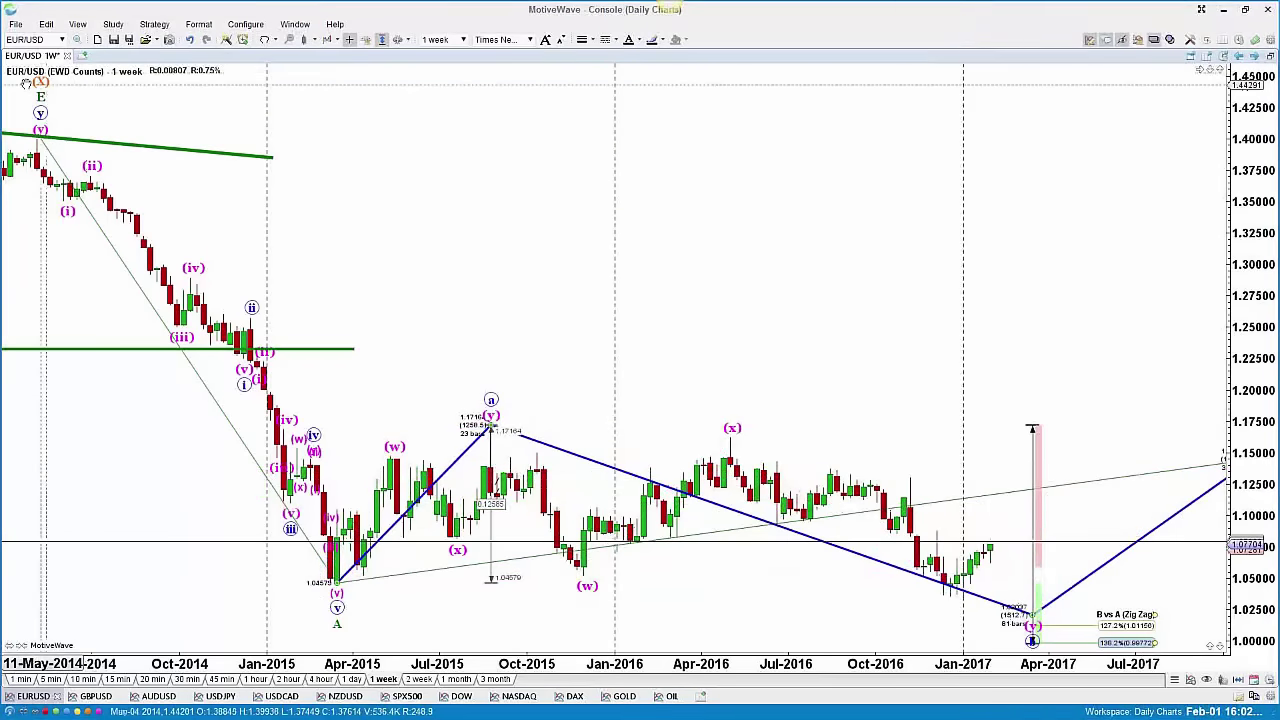
pyautogui.hotkey('ctrl', 'm')
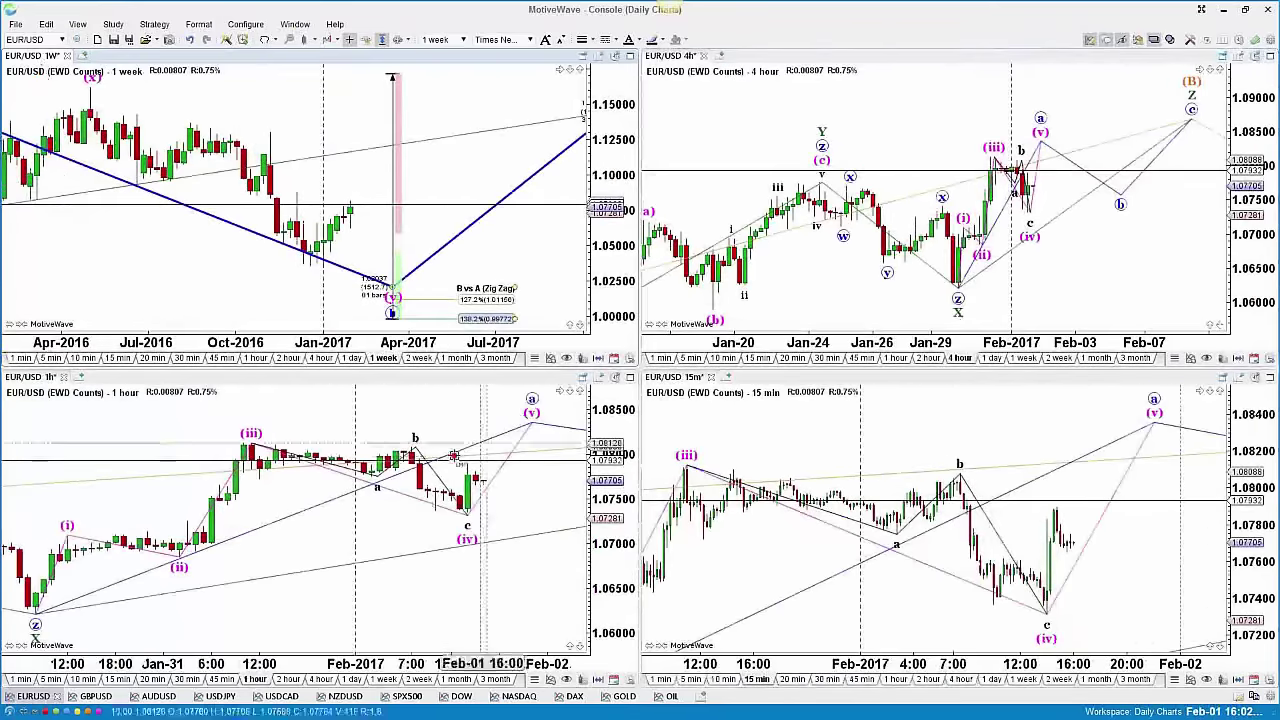
pyautogui.click(737, 96)
pyautogui.hotkey('ctrl', 'm')
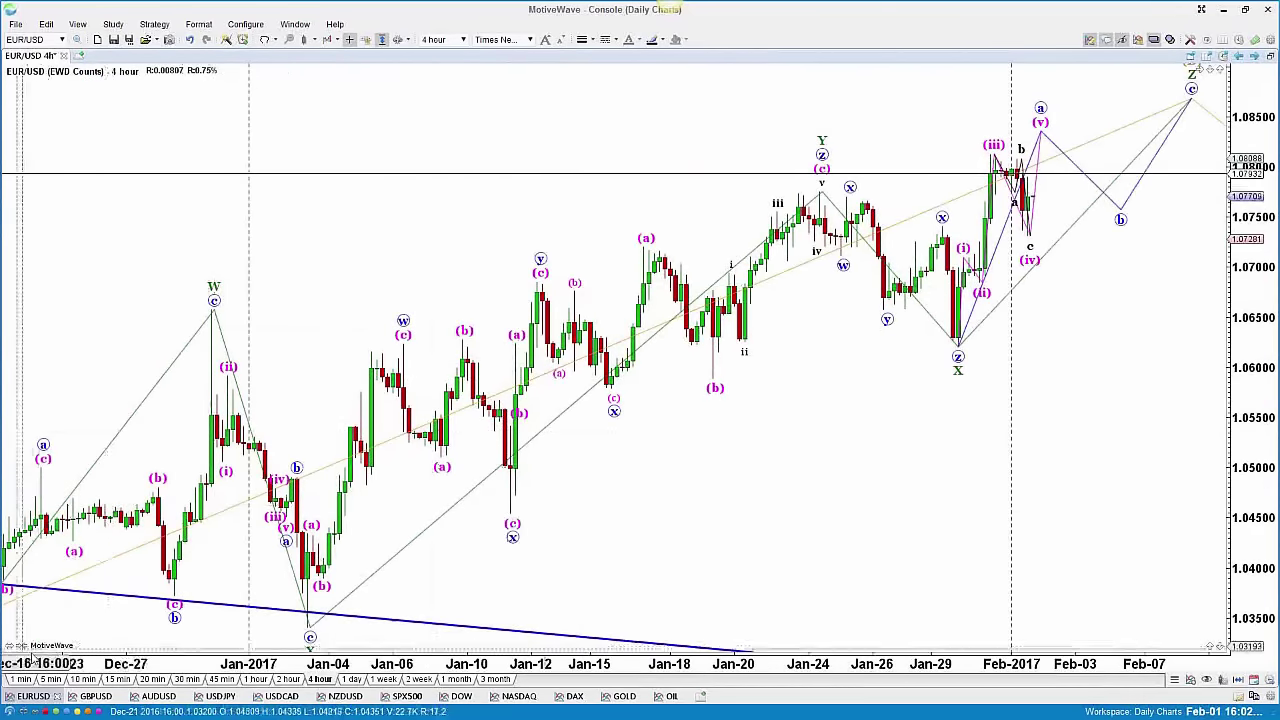
pyautogui.scroll(-3, 170, 622)
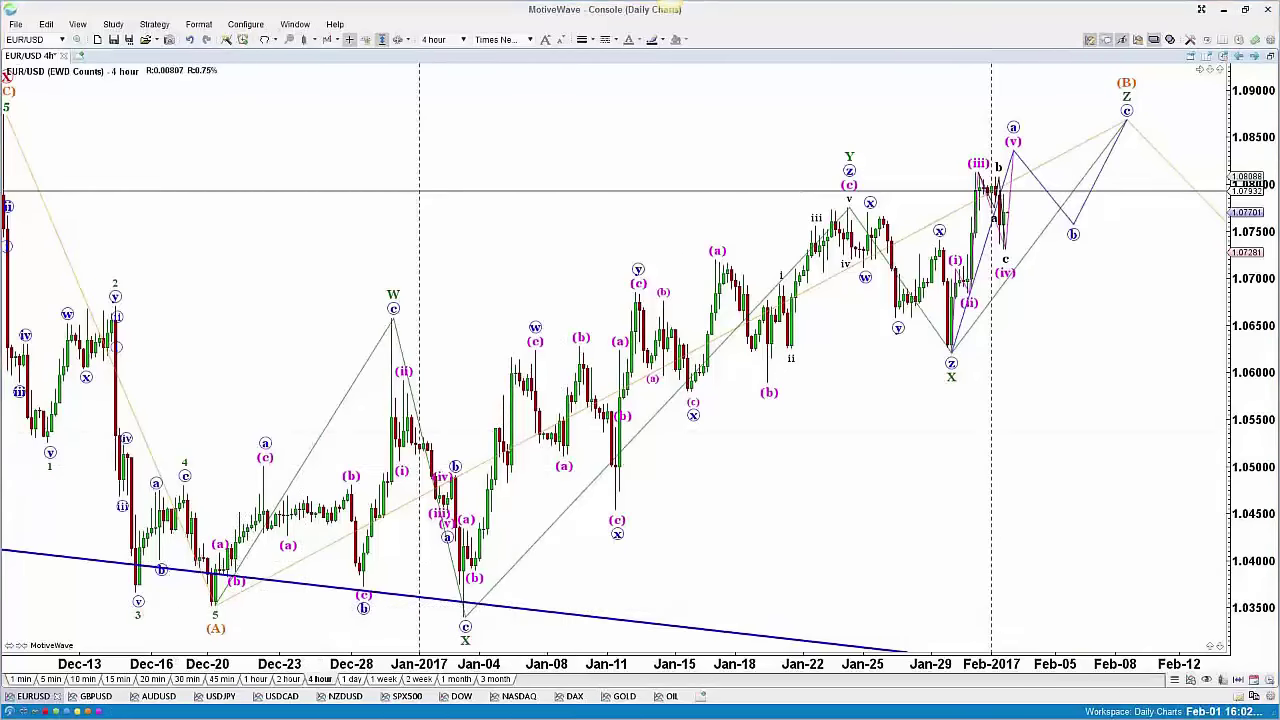
pyautogui.hotkey('ctrl', 'shift', 'd')
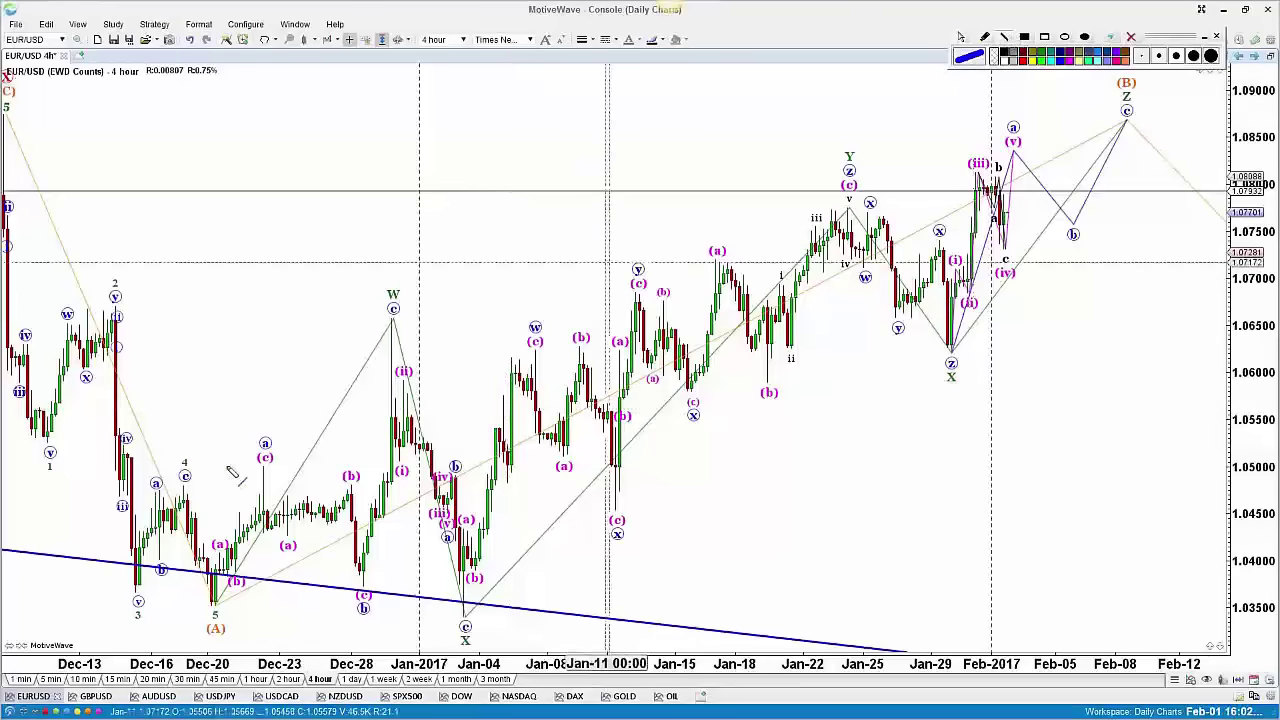
# Draw a blue trend line and a red zig-zag path from the Dec-20 low past the (B) peak, then clear them.
pyautogui.moveTo(208, 603)
pyautogui.mouseDown()
pyautogui.moveTo(714, 286)
pyautogui.moveTo(1143, 177)
pyautogui.moveTo(1171, 134)
pyautogui.moveTo(1112, 128)
pyautogui.mouseUp()
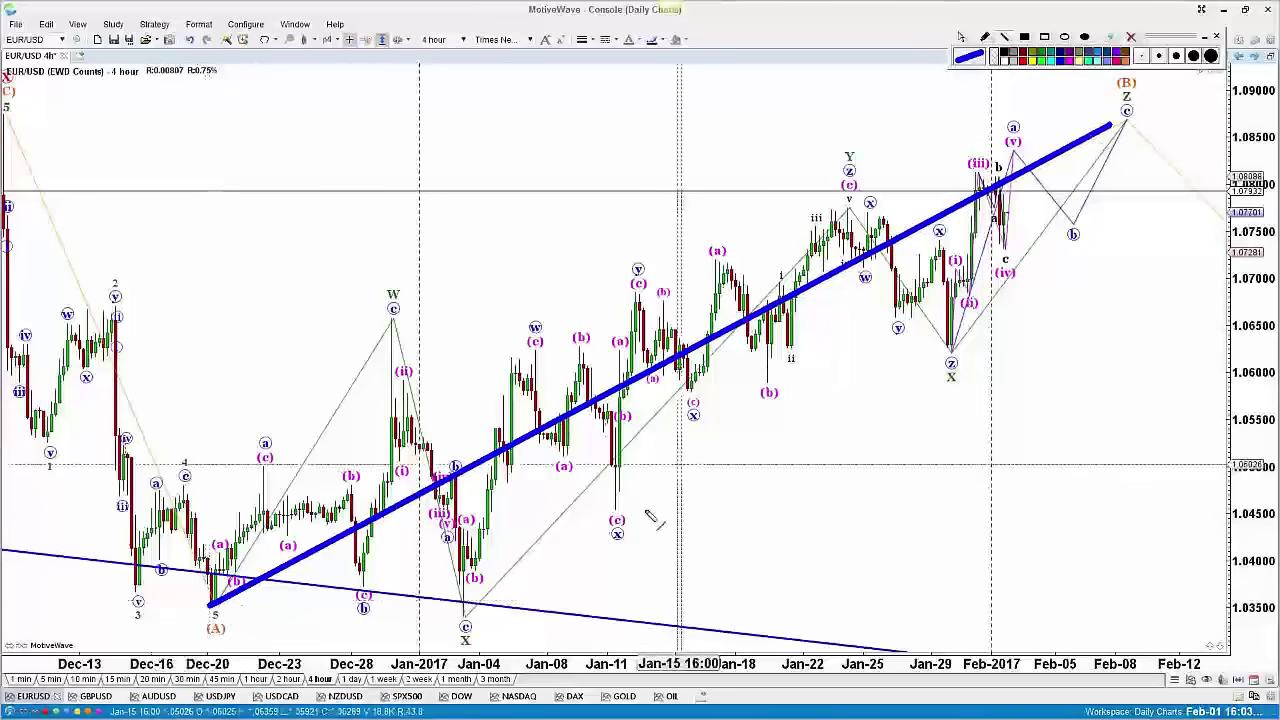
pyautogui.click(1018, 51)
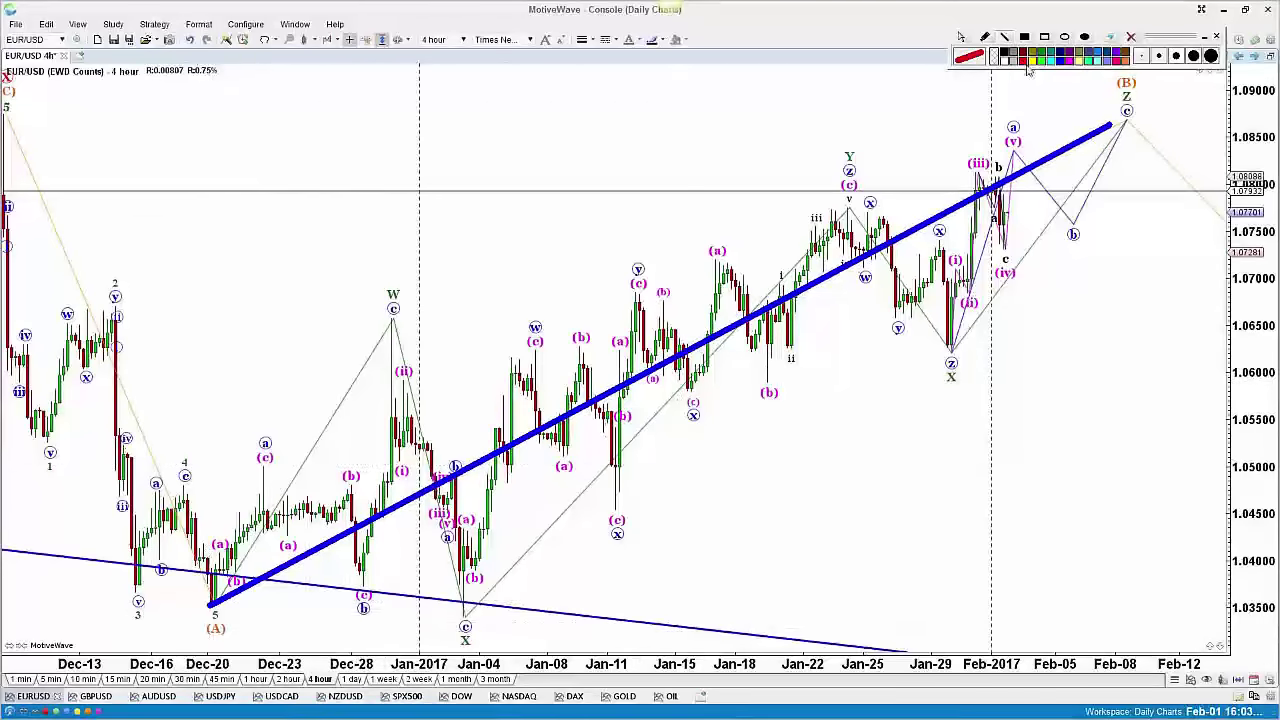
pyautogui.moveTo(213, 605)
pyautogui.mouseDown()
pyautogui.moveTo(391, 320)
pyautogui.moveTo(426, 406)
pyautogui.moveTo(466, 614)
pyautogui.moveTo(847, 204)
pyautogui.moveTo(952, 362)
pyautogui.moveTo(1018, 200)
pyautogui.moveTo(1133, 125)
pyautogui.mouseUp()
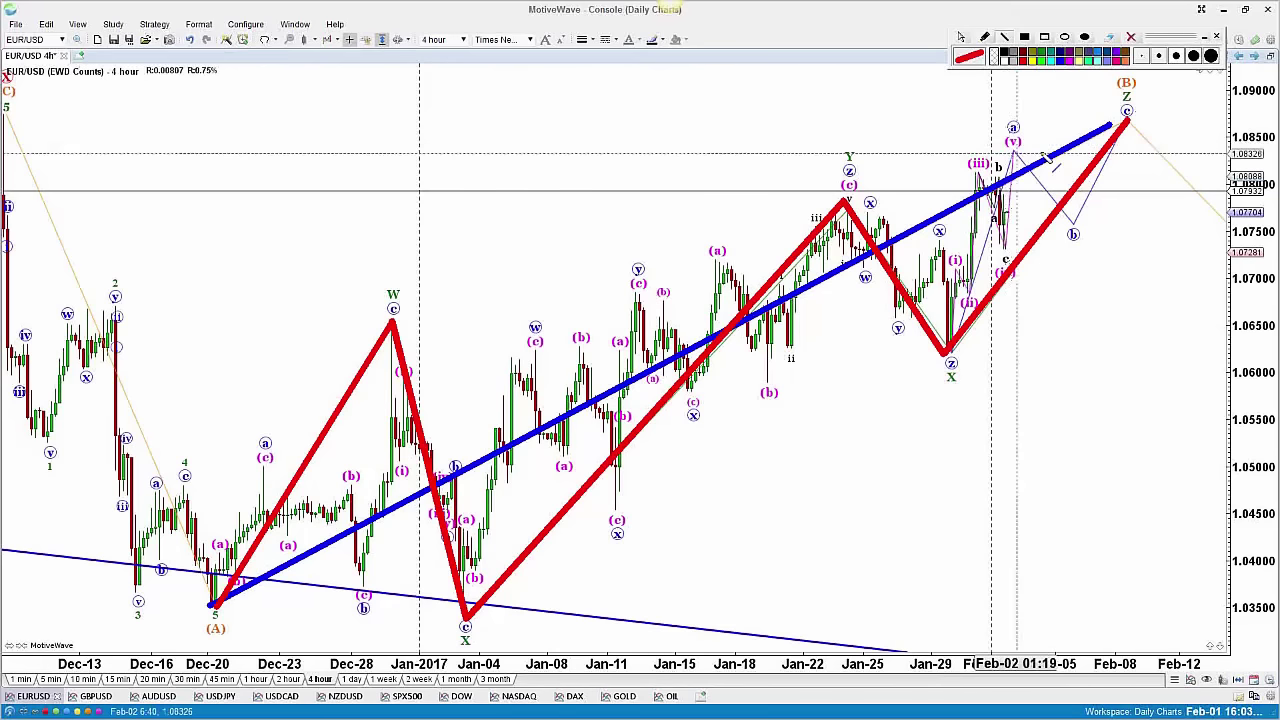
pyautogui.moveTo(1127, 122)
pyautogui.mouseDown()
pyautogui.moveTo(1148, 170)
pyautogui.moveTo(1160, 148)
pyautogui.moveTo(1183, 205)
pyautogui.moveTo(1199, 177)
pyautogui.moveTo(1216, 222)
pyautogui.moveTo(1236, 166)
pyautogui.moveTo(1268, 158)
pyautogui.mouseUp()
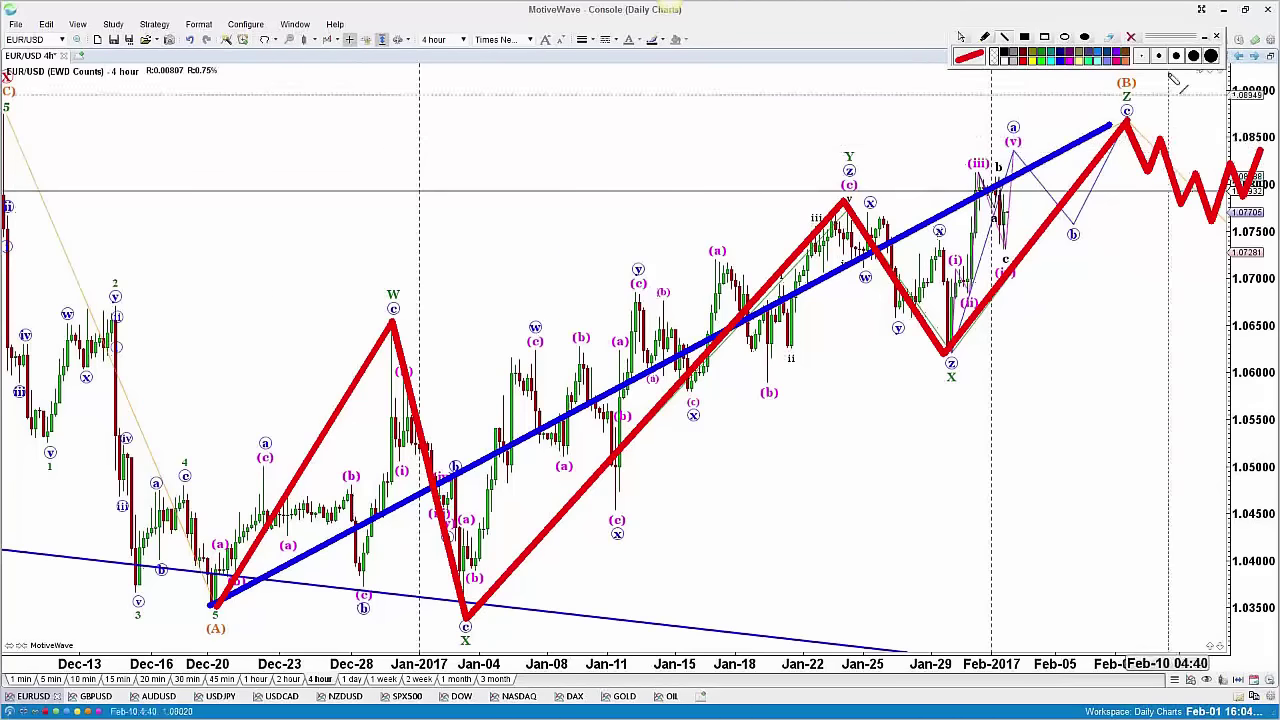
pyautogui.click(1217, 37)
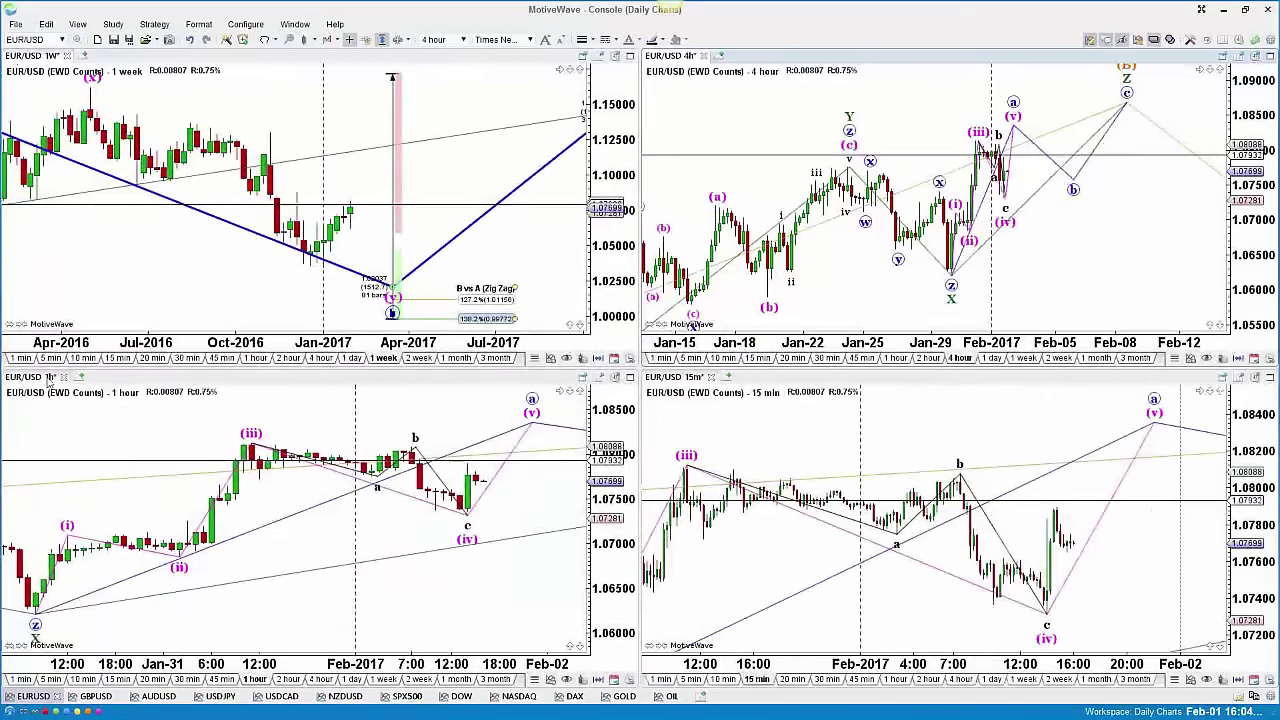
# Maximize the 1-hour chart, circle the c/(iv) wave label and add Fibonacci retracement levels for wave (iv).
pyautogui.doubleClick(47, 378)
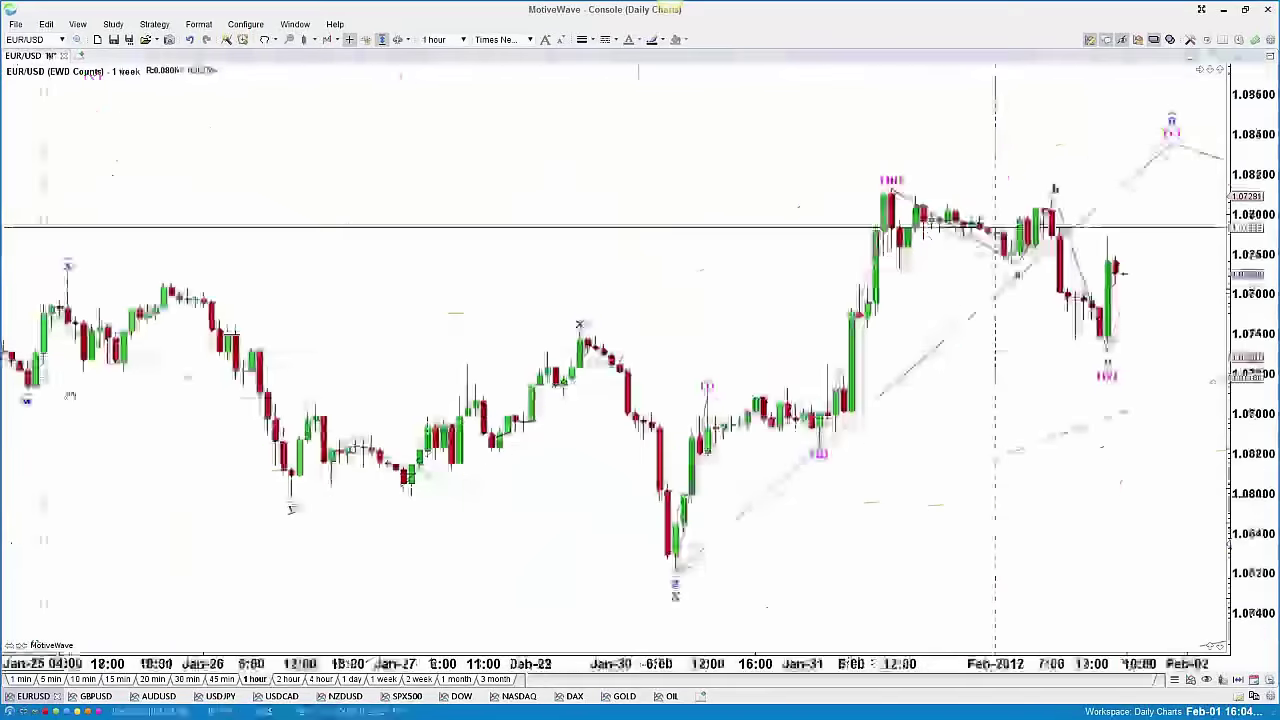
pyautogui.scroll(-3, 469, 556)
pyautogui.scroll(-2, 469, 556)
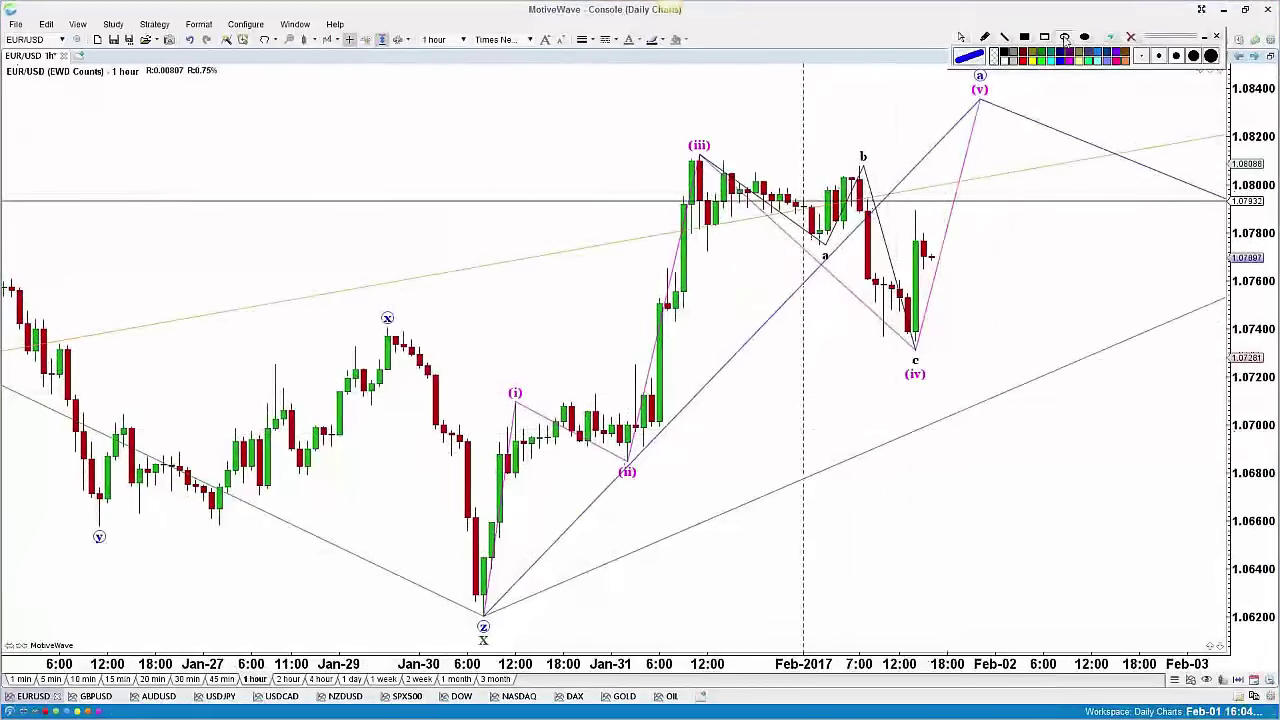
pyautogui.click(1066, 37)
pyautogui.moveTo(893, 346); pyautogui.dragTo(937, 390)
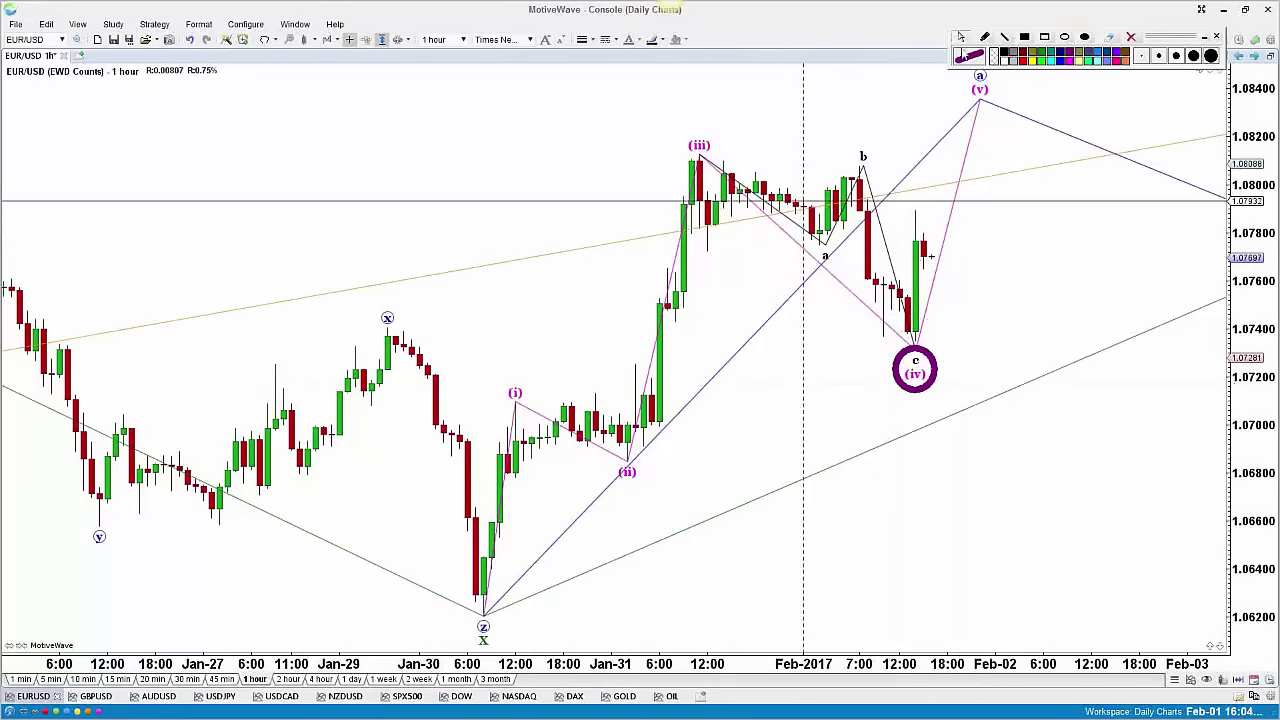
pyautogui.click(915, 370)
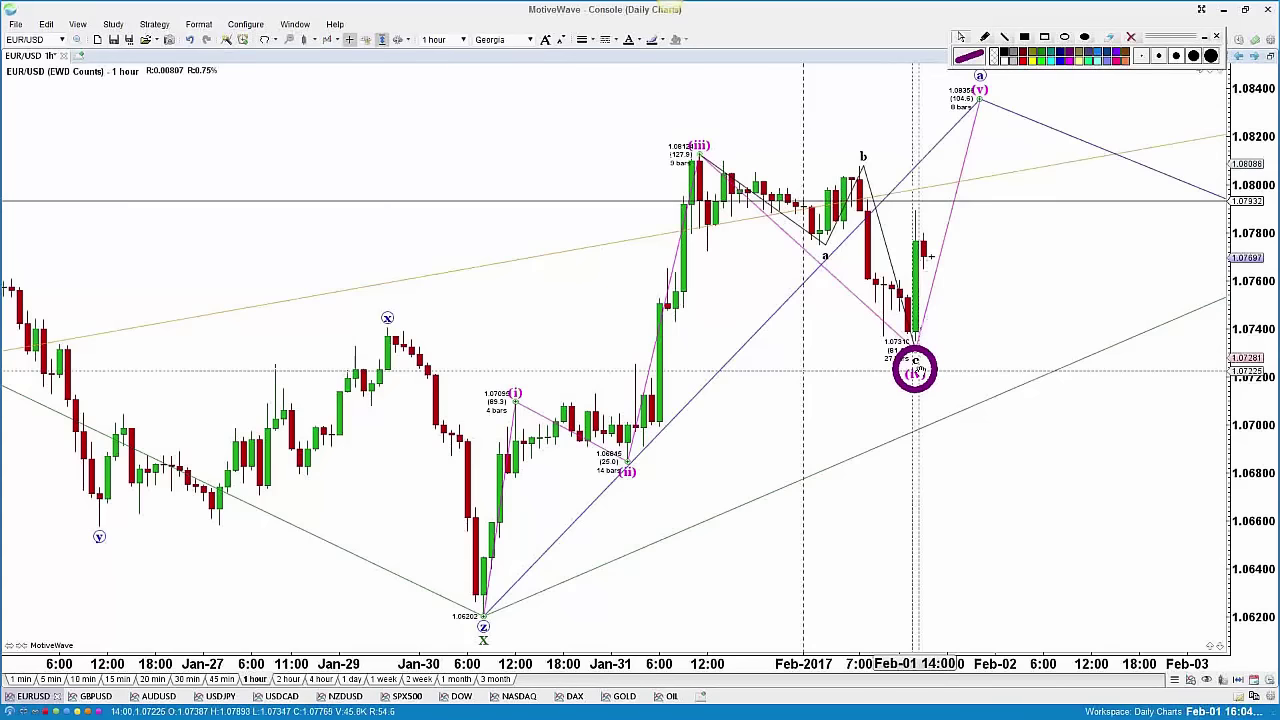
pyautogui.click(915, 370)
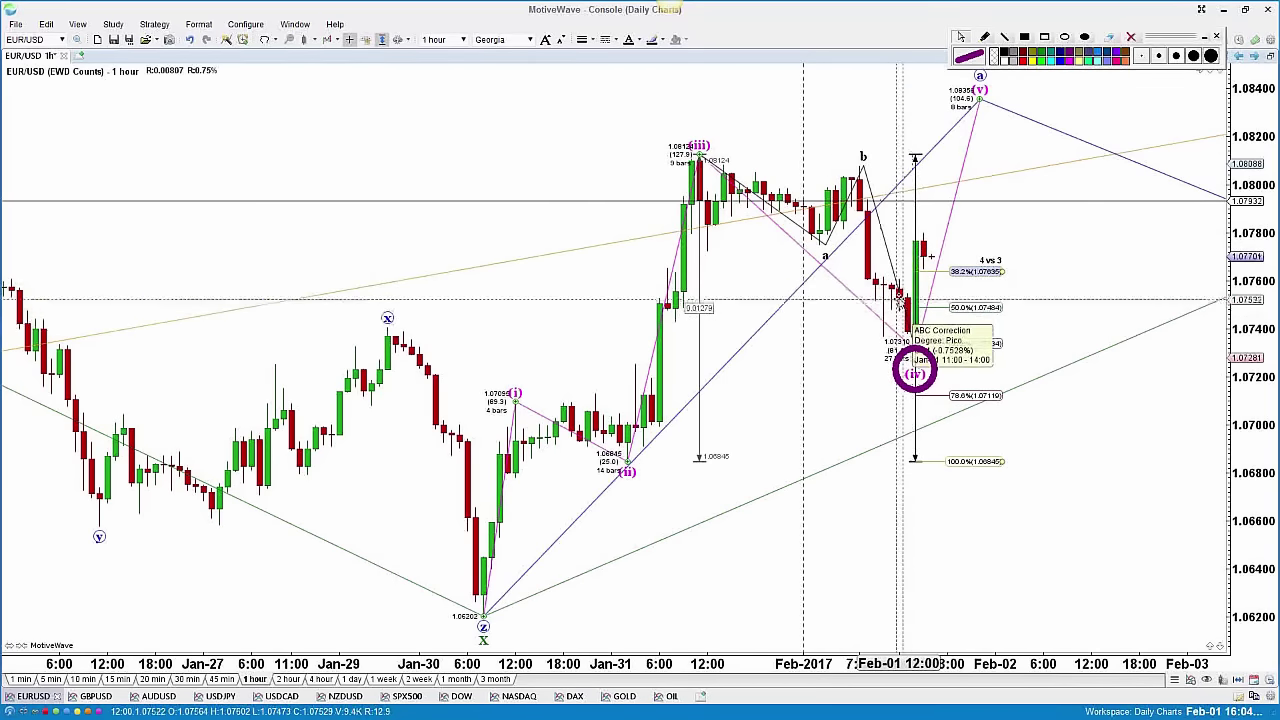
# Ring the 61.8% level with an ellipse, sketch a purple path toward (v), then clear the markup.
pyautogui.click(1064, 37)
pyautogui.moveTo(885, 328); pyautogui.dragTo(1012, 356)
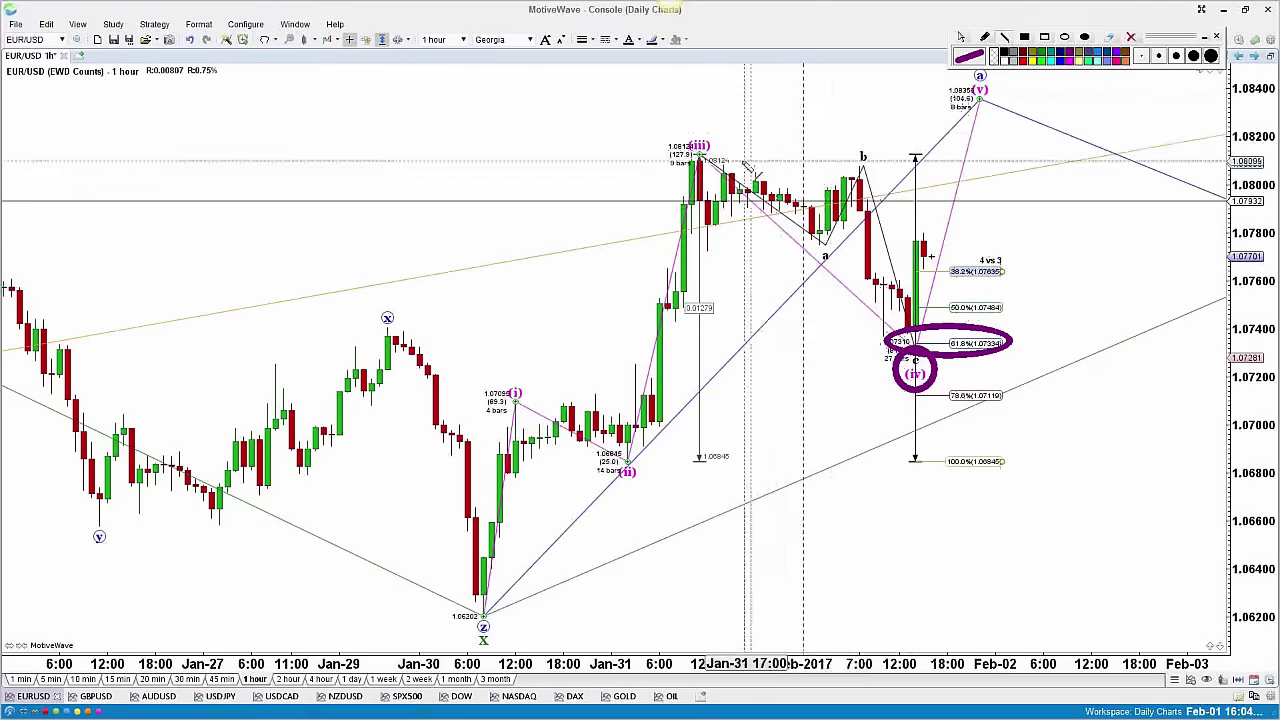
pyautogui.moveTo(692, 152); pyautogui.dragTo(1030, 152)
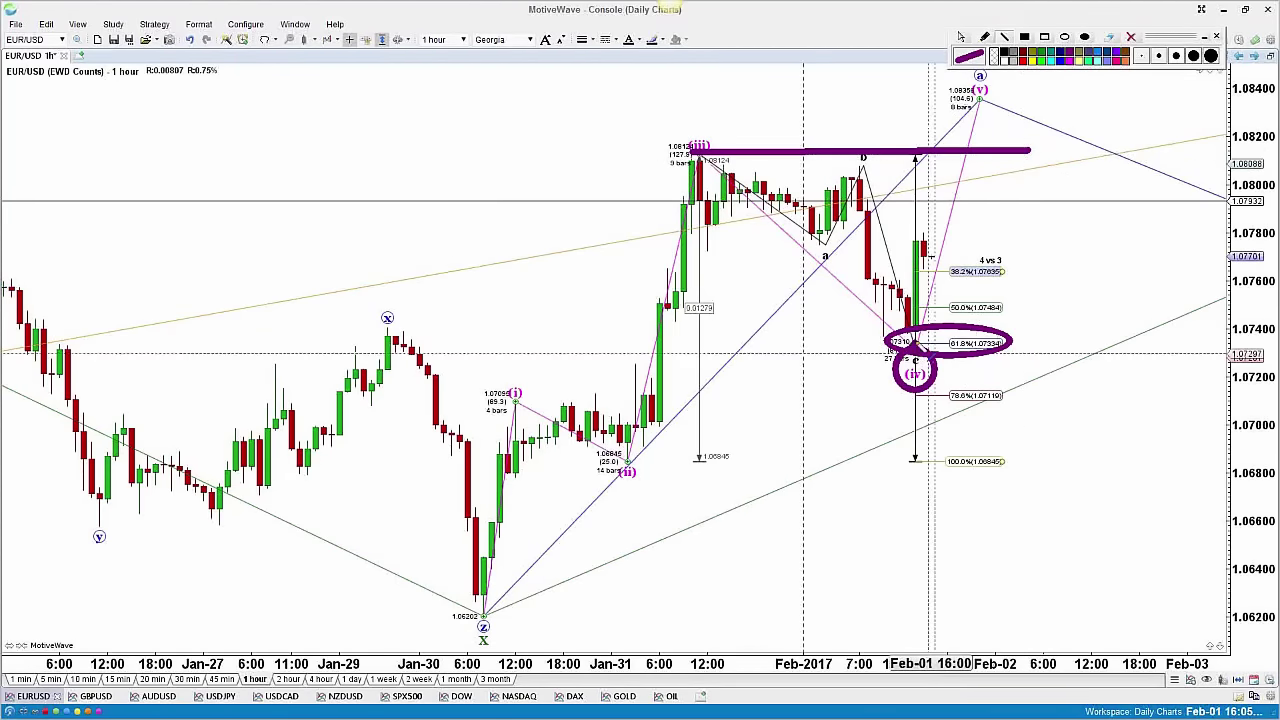
pyautogui.moveTo(913, 340)
pyautogui.mouseDown()
pyautogui.moveTo(920, 265)
pyautogui.moveTo(930, 252)
pyautogui.moveTo(956, 316)
pyautogui.moveTo(989, 178)
pyautogui.moveTo(1012, 202)
pyautogui.moveTo(1038, 129)
pyautogui.mouseUp()
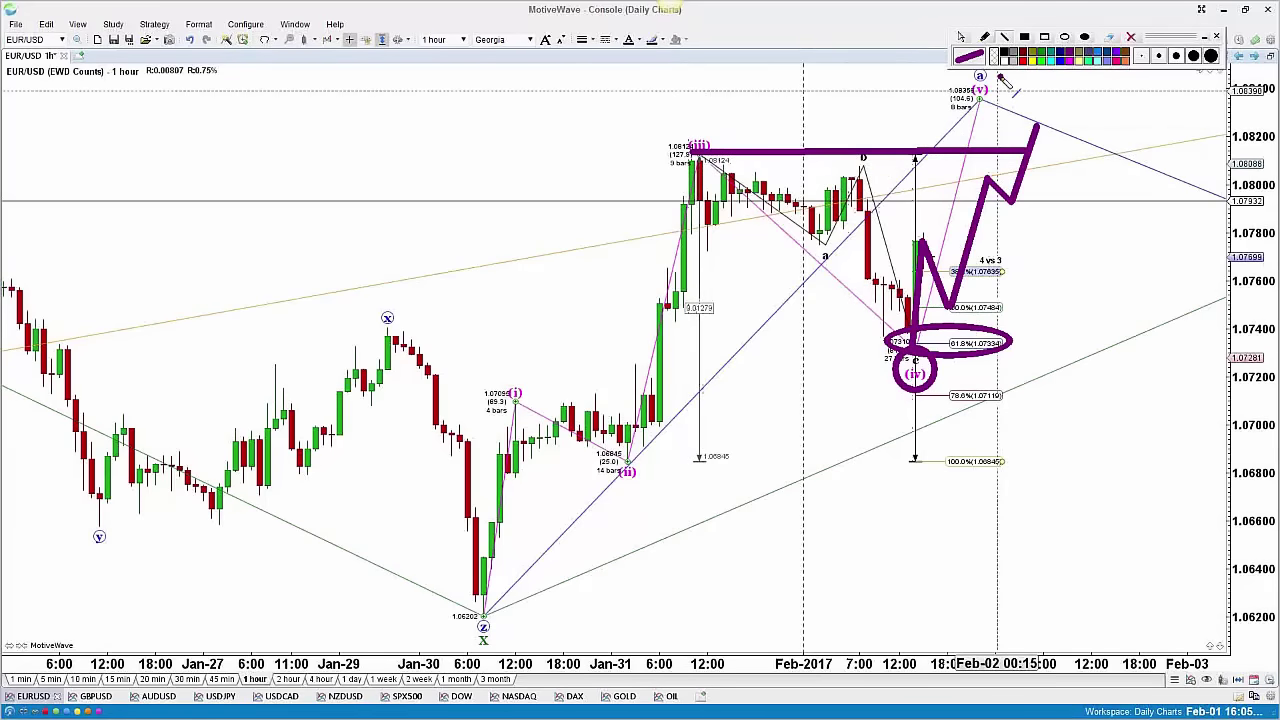
pyautogui.moveTo(1000, 78)
pyautogui.mouseDown()
pyautogui.moveTo(1010, 92)
pyautogui.moveTo(1030, 76)
pyautogui.mouseUp()
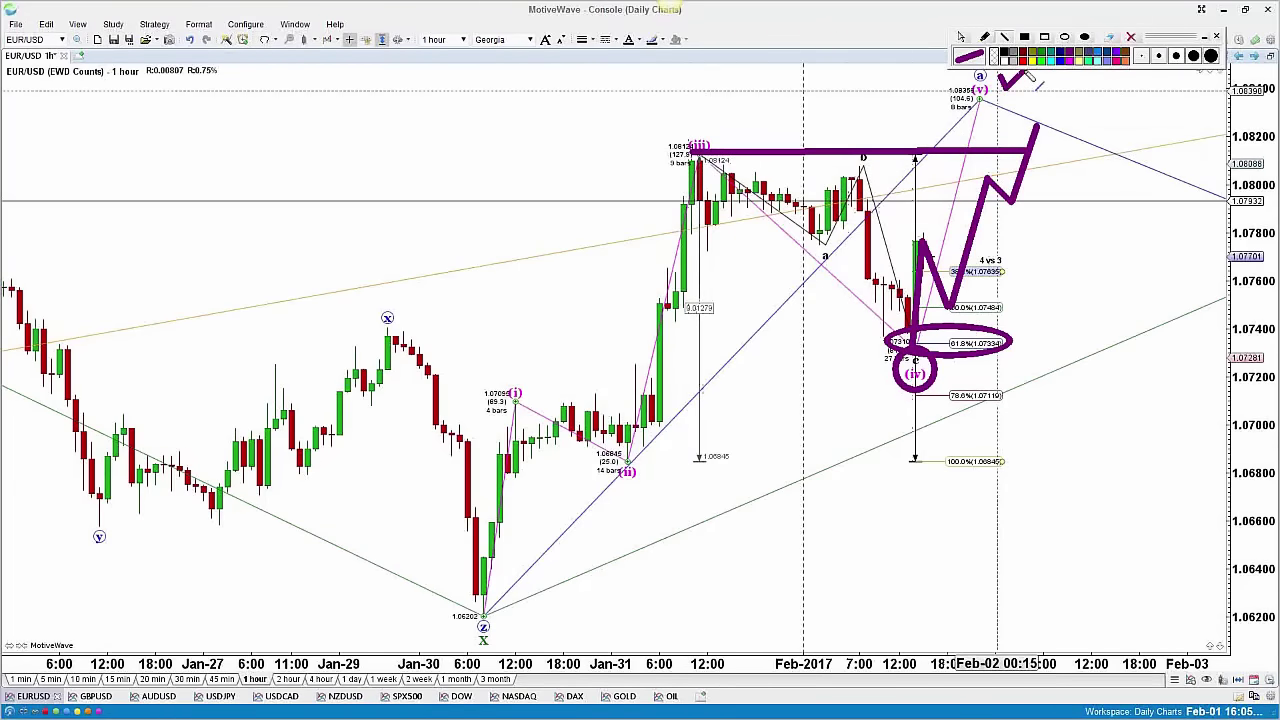
pyautogui.click(1218, 37)
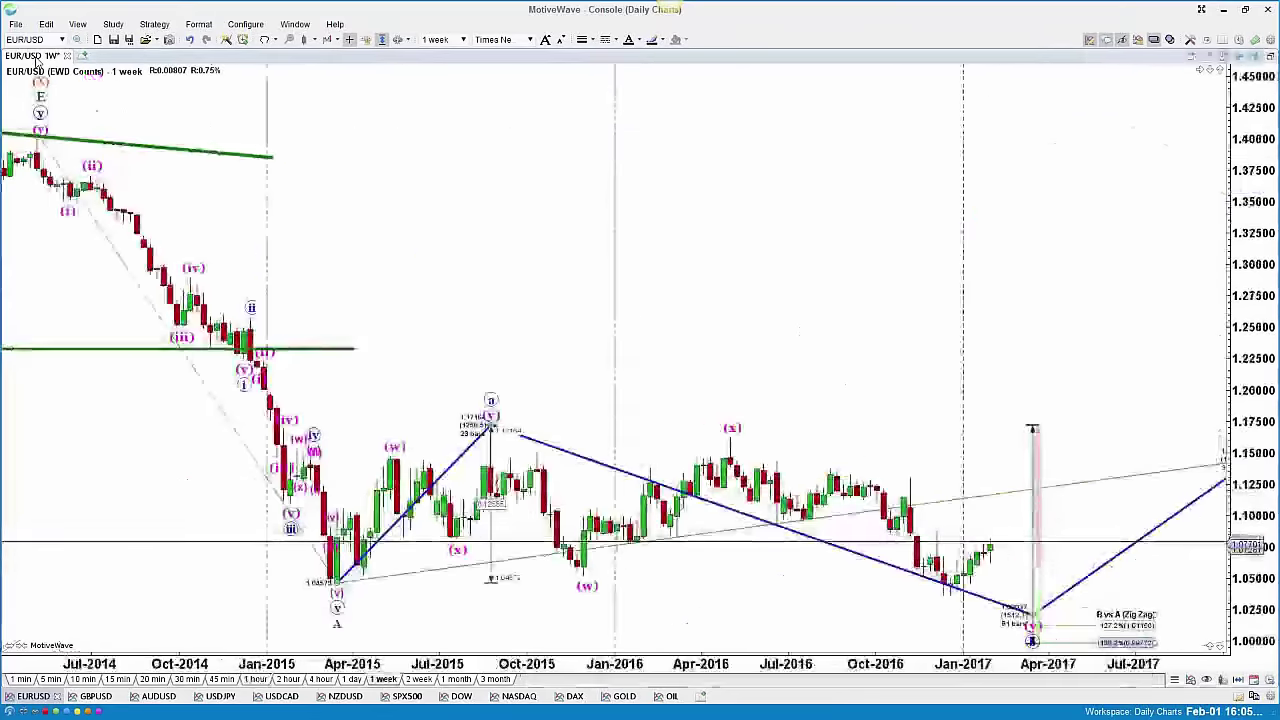
# Switch to the daily timeframe, show the hidden wave labels, then hide the minor wave labels.
pyautogui.click(353, 680)
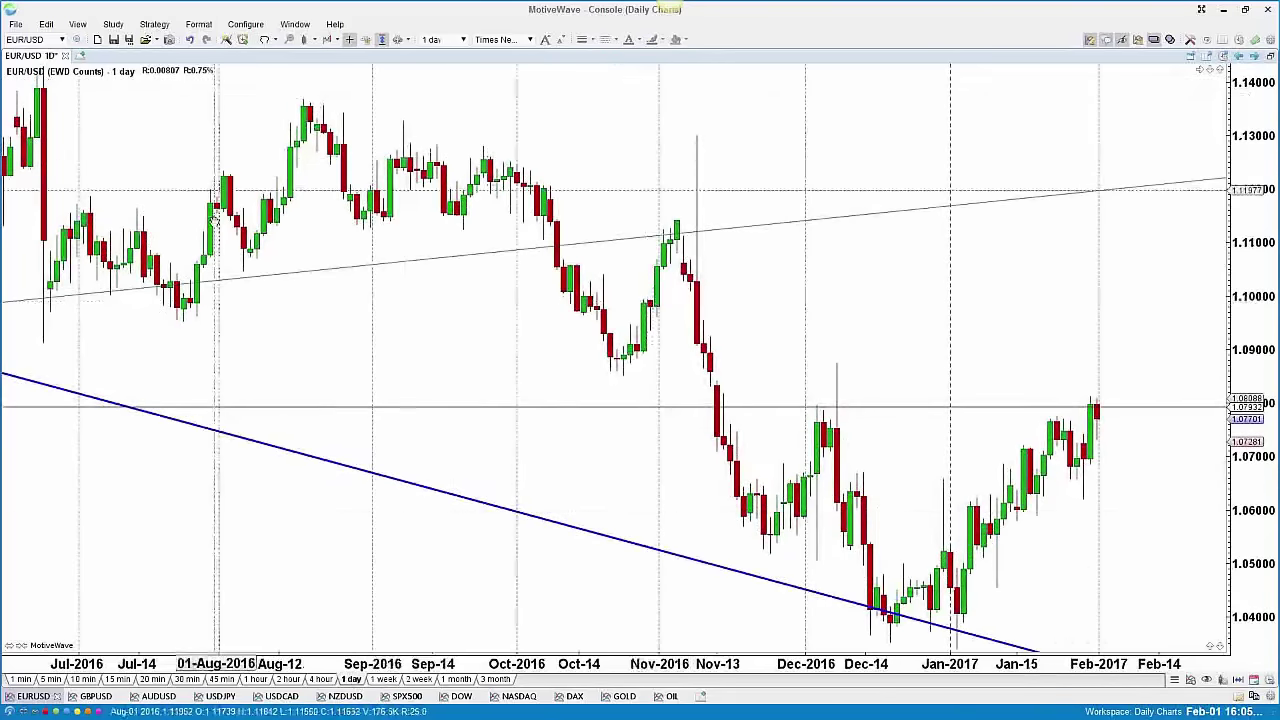
pyautogui.rightClick(240, 444)
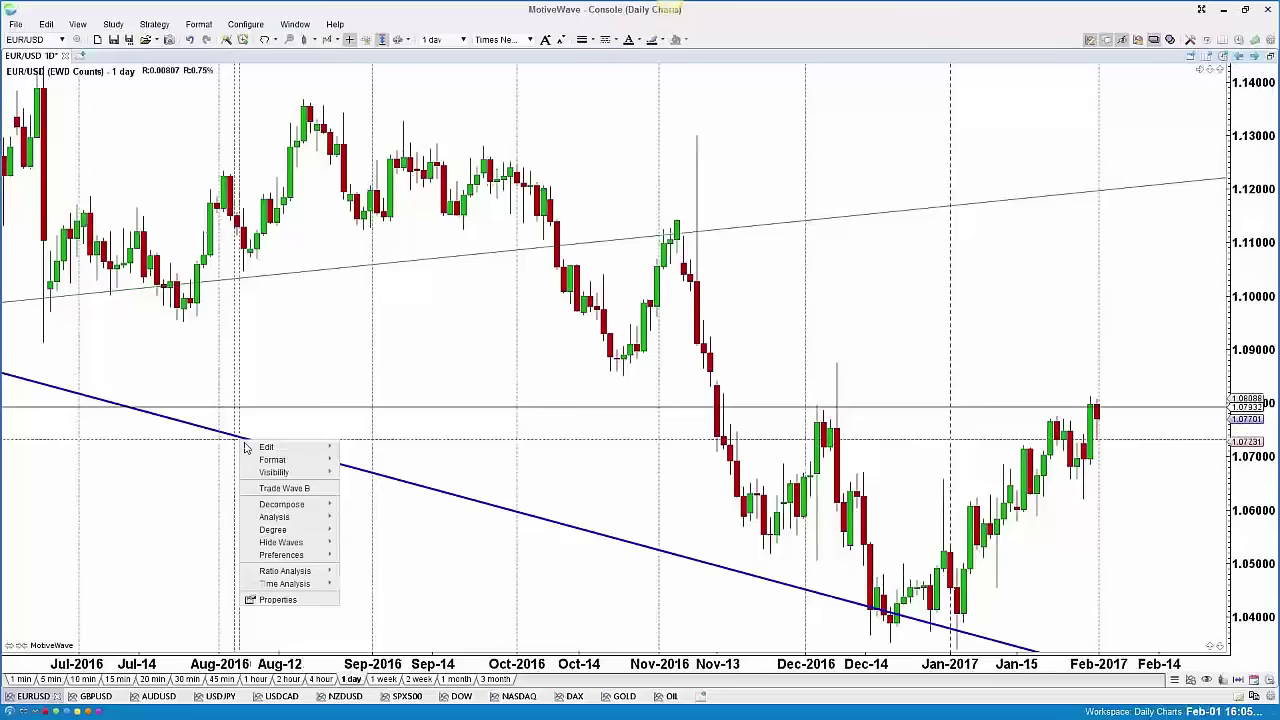
pyautogui.moveTo(300, 542)
pyautogui.click(372, 541)
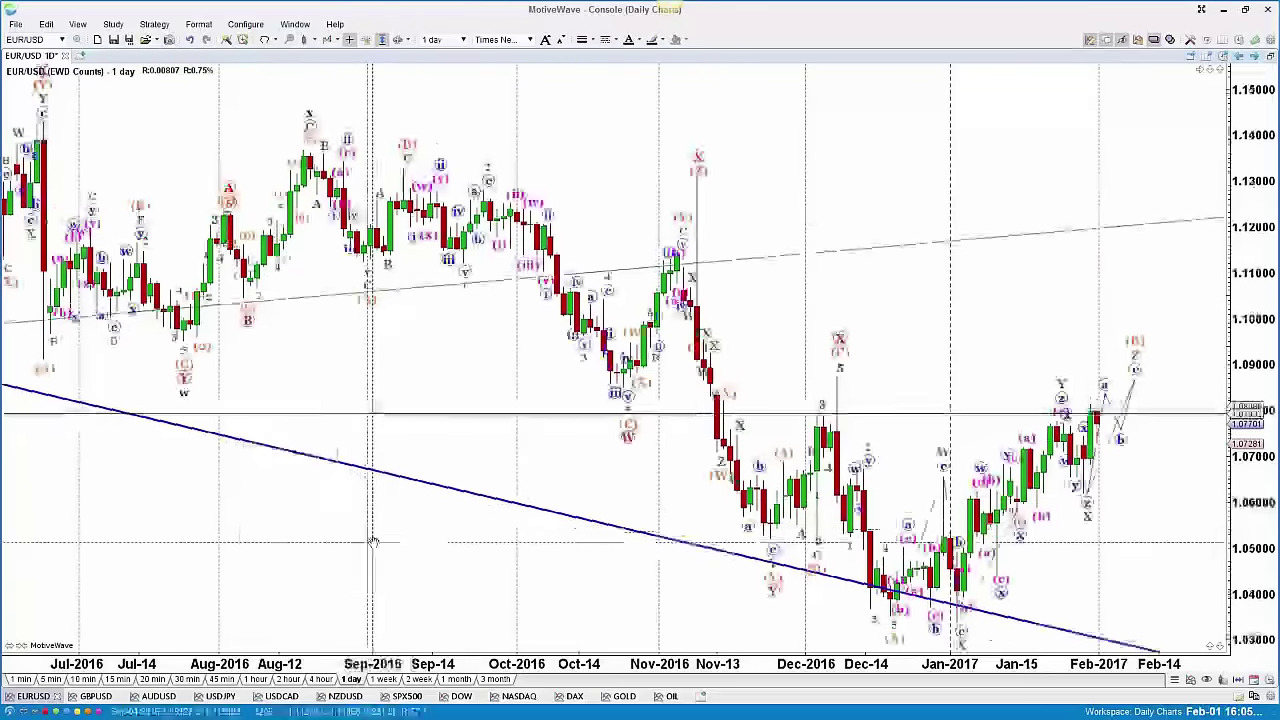
pyautogui.scroll(-5, 680, 275)
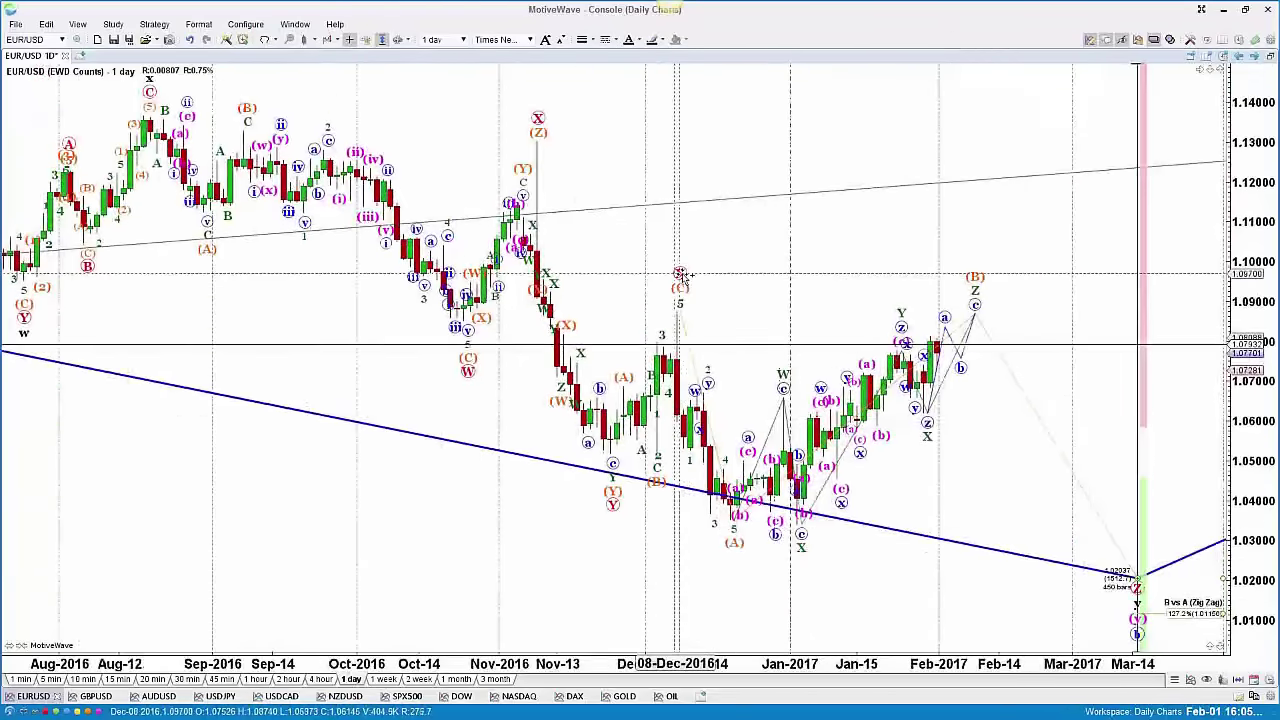
pyautogui.rightClick(680, 275)
pyautogui.moveTo(752, 366)
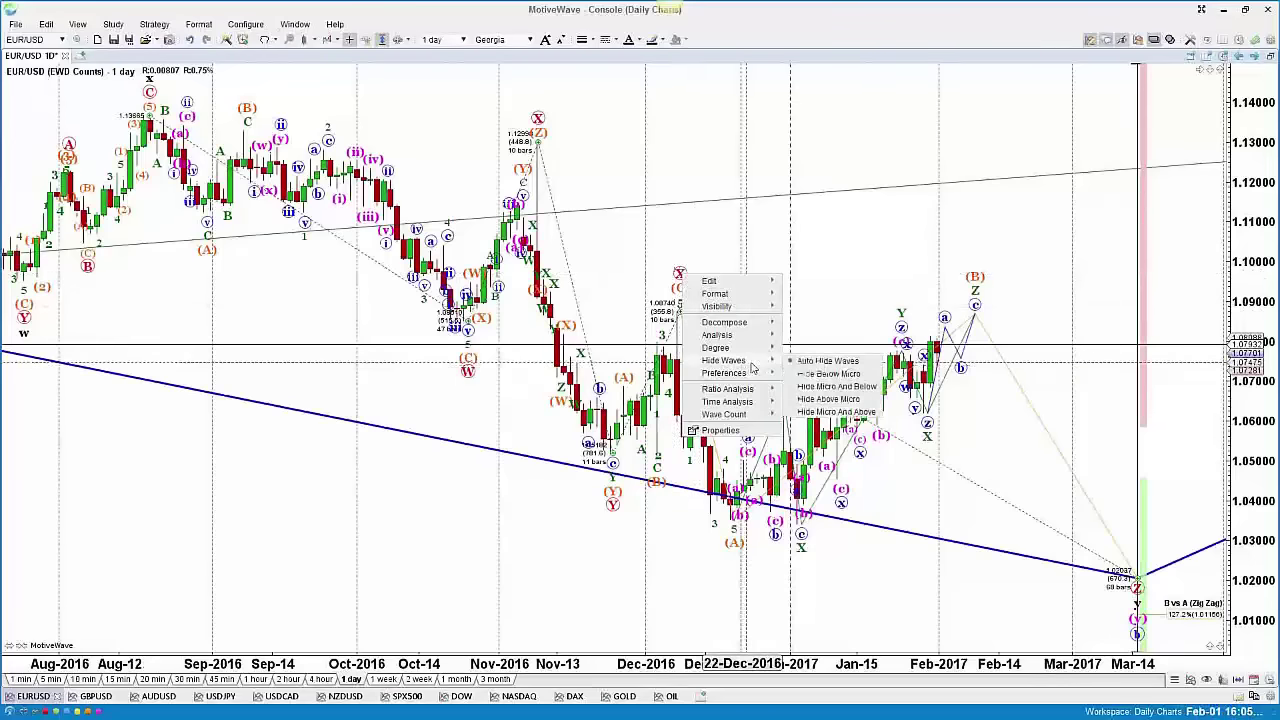
pyautogui.click(836, 386)
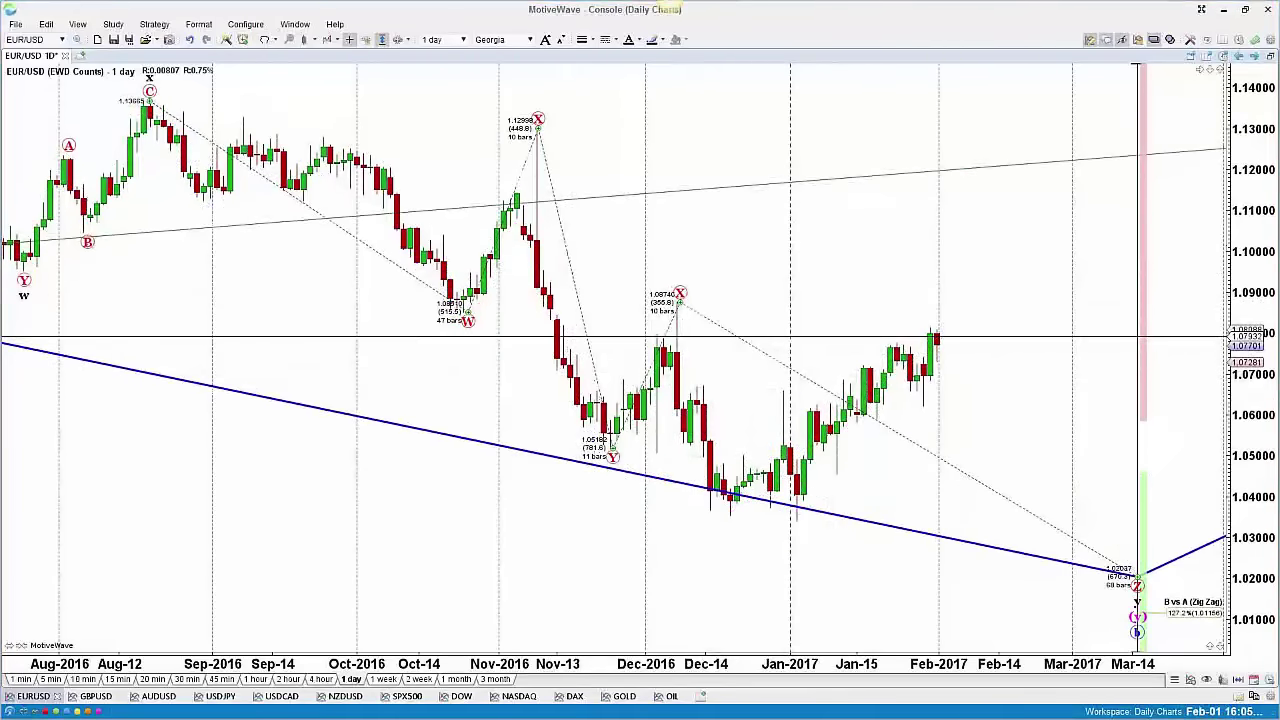
# Outline the X-high zone in blue and sketch a red rise, an arrow at the January low and a projected path.
pyautogui.click(1138, 39)
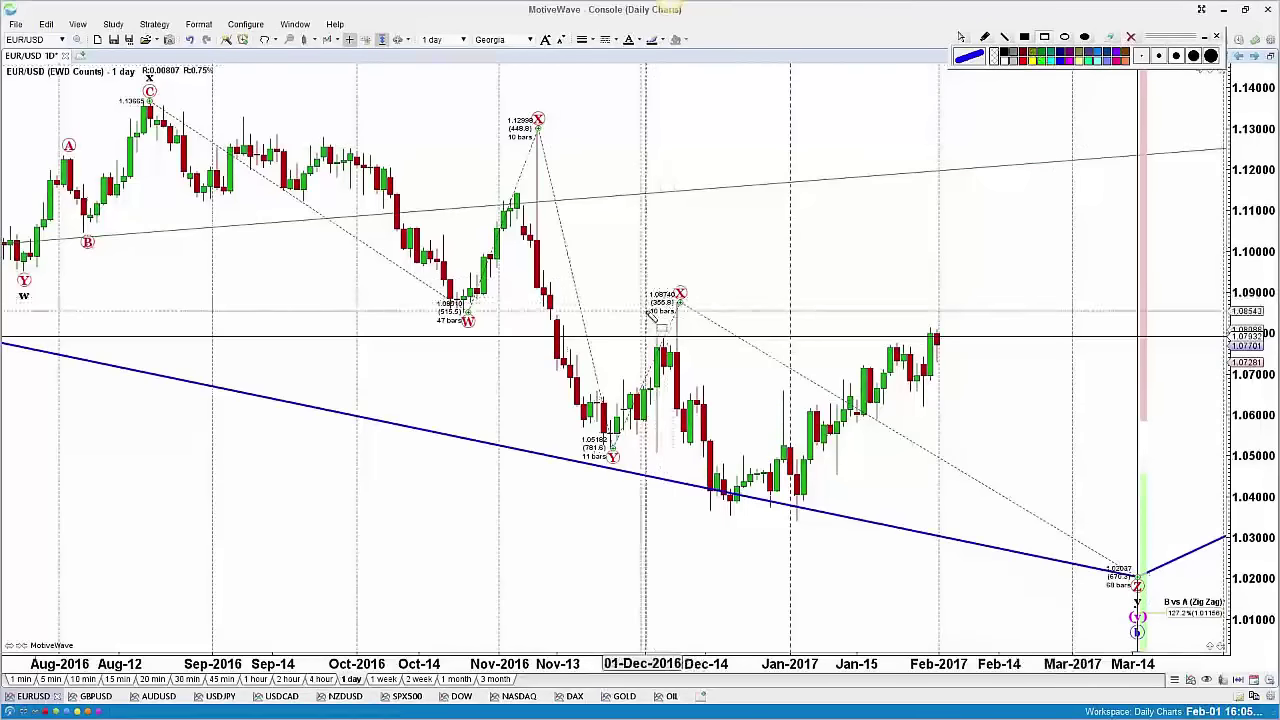
pyautogui.moveTo(656, 282)
pyautogui.mouseDown()
pyautogui.moveTo(680, 305)
pyautogui.moveTo(785, 321)
pyautogui.moveTo(1046, 320)
pyautogui.mouseUp()
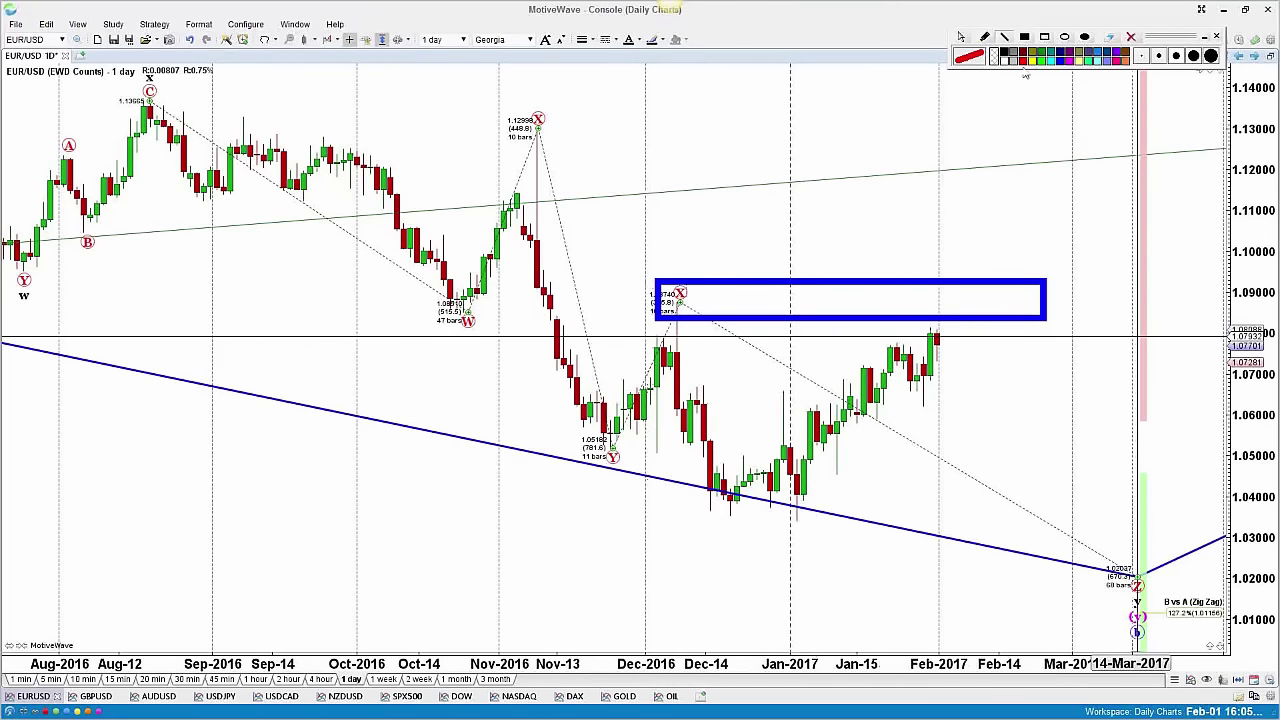
pyautogui.moveTo(800, 517)
pyautogui.mouseDown()
pyautogui.moveTo(1034, 217)
pyautogui.moveTo(972, 288)
pyautogui.mouseUp()
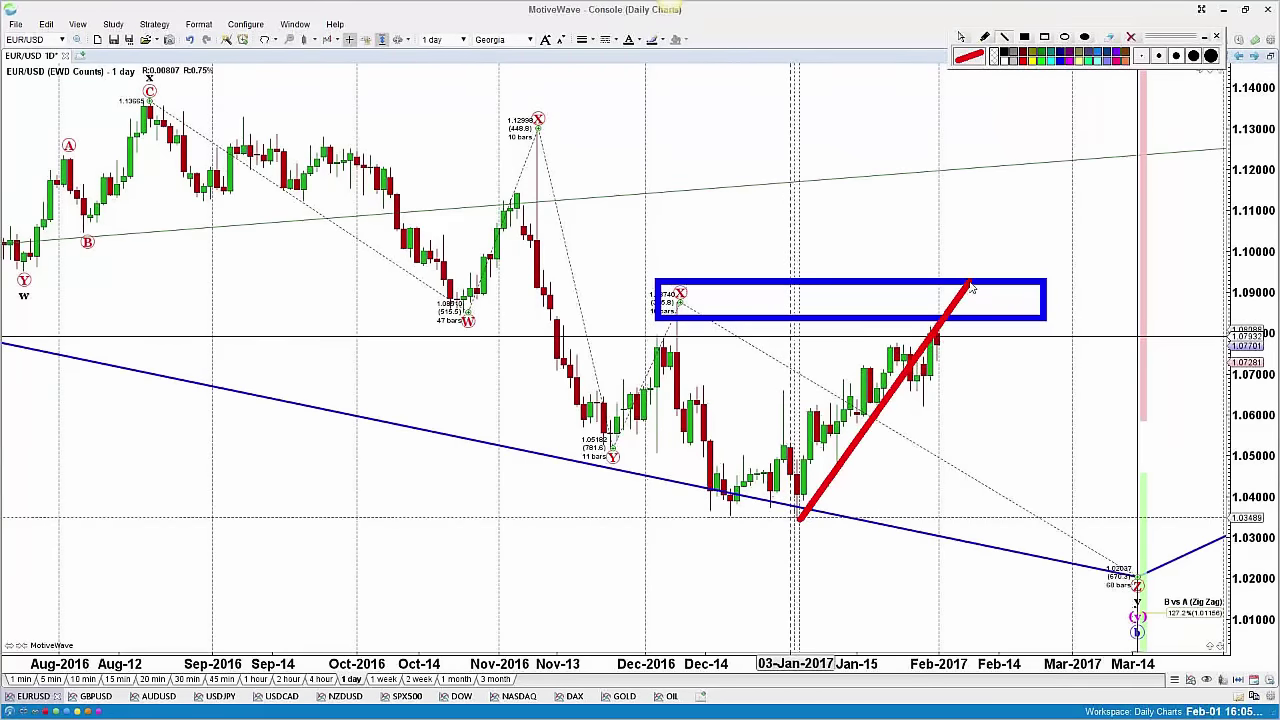
pyautogui.moveTo(1105, 628)
pyautogui.mouseDown()
pyautogui.moveTo(886, 617)
pyautogui.moveTo(815, 578)
pyautogui.moveTo(812, 522)
pyautogui.moveTo(800, 524)
pyautogui.moveTo(820, 540)
pyautogui.mouseUp()
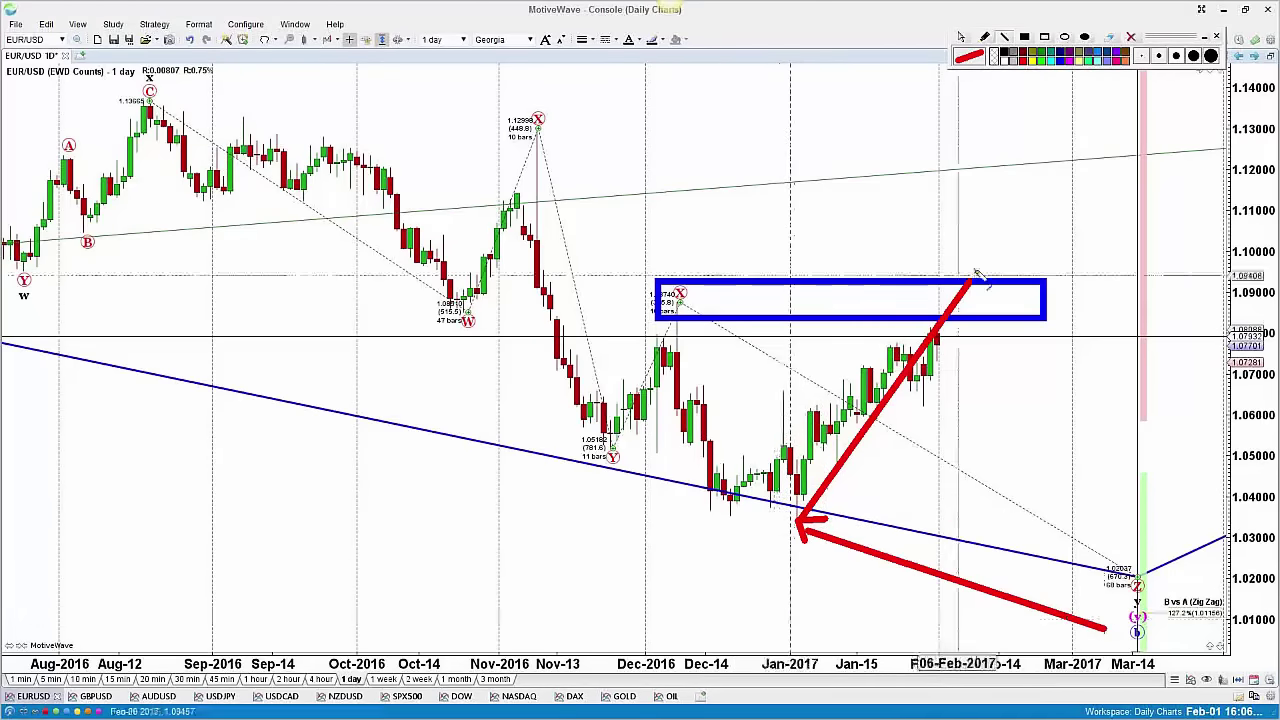
pyautogui.moveTo(970, 284)
pyautogui.mouseDown()
pyautogui.moveTo(1030, 328)
pyautogui.moveTo(1040, 405)
pyautogui.moveTo(1056, 368)
pyautogui.moveTo(1066, 372)
pyautogui.moveTo(1111, 474)
pyautogui.moveTo(1180, 108)
pyautogui.mouseUp()
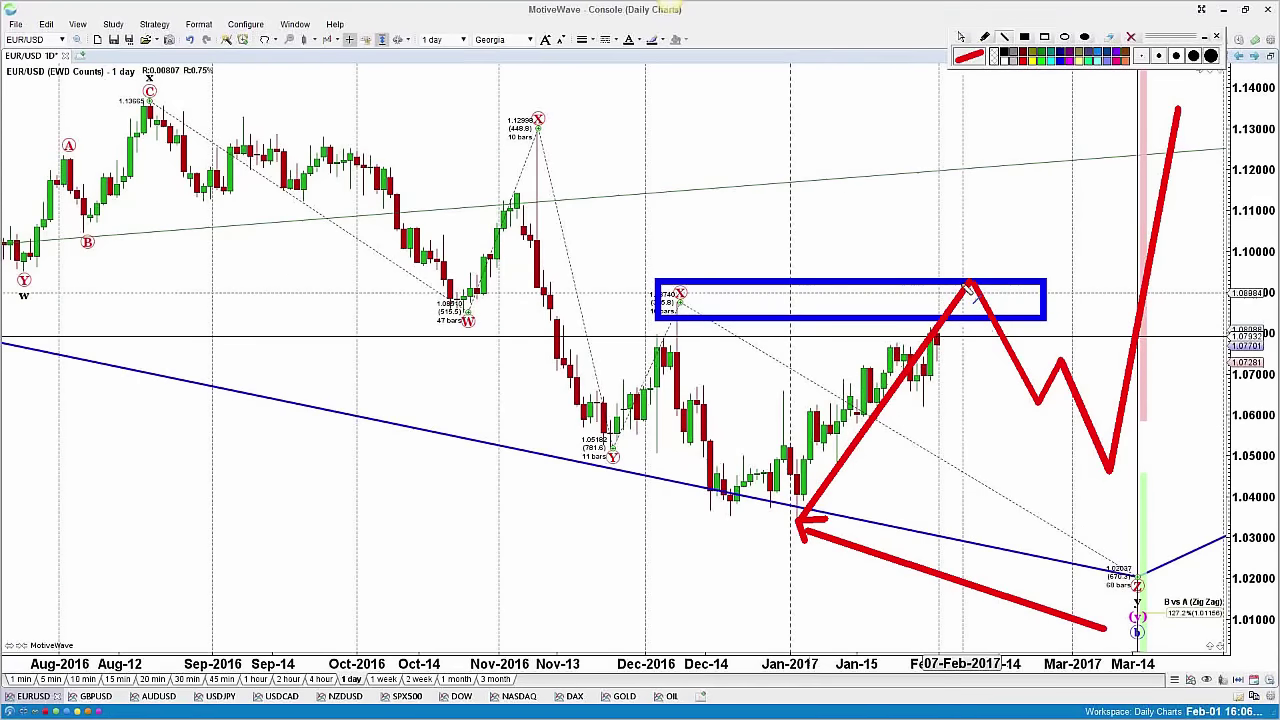
# Add a red arrow at the box top and red channel lines around the rise, then clear the sketches.
pyautogui.moveTo(905, 213); pyautogui.dragTo(963, 268)
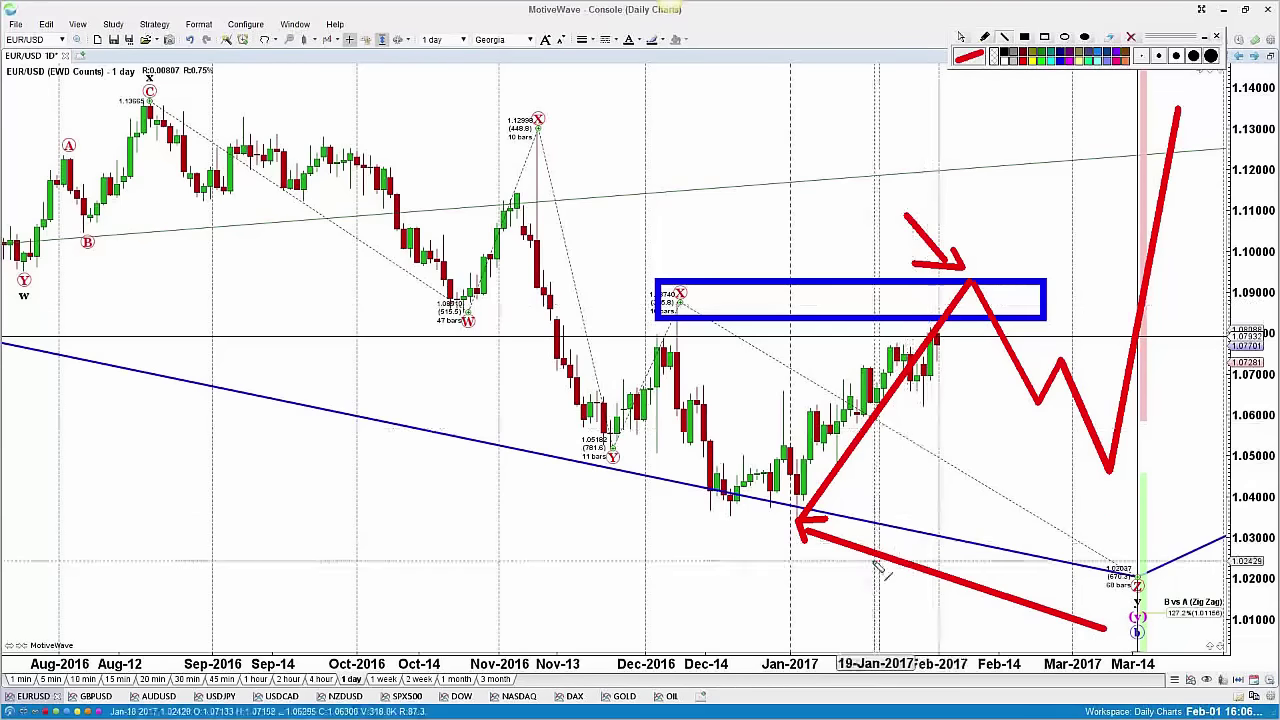
pyautogui.moveTo(800, 515); pyautogui.dragTo(968, 354)
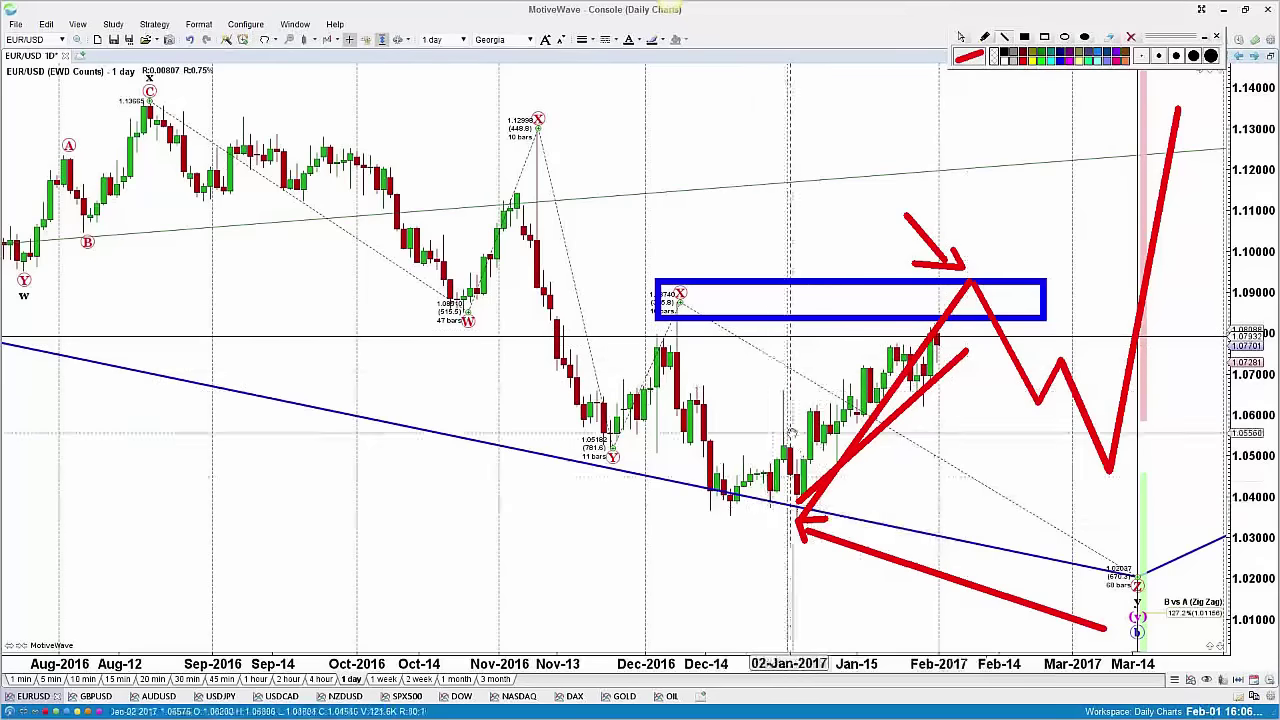
pyautogui.moveTo(764, 447); pyautogui.dragTo(940, 330)
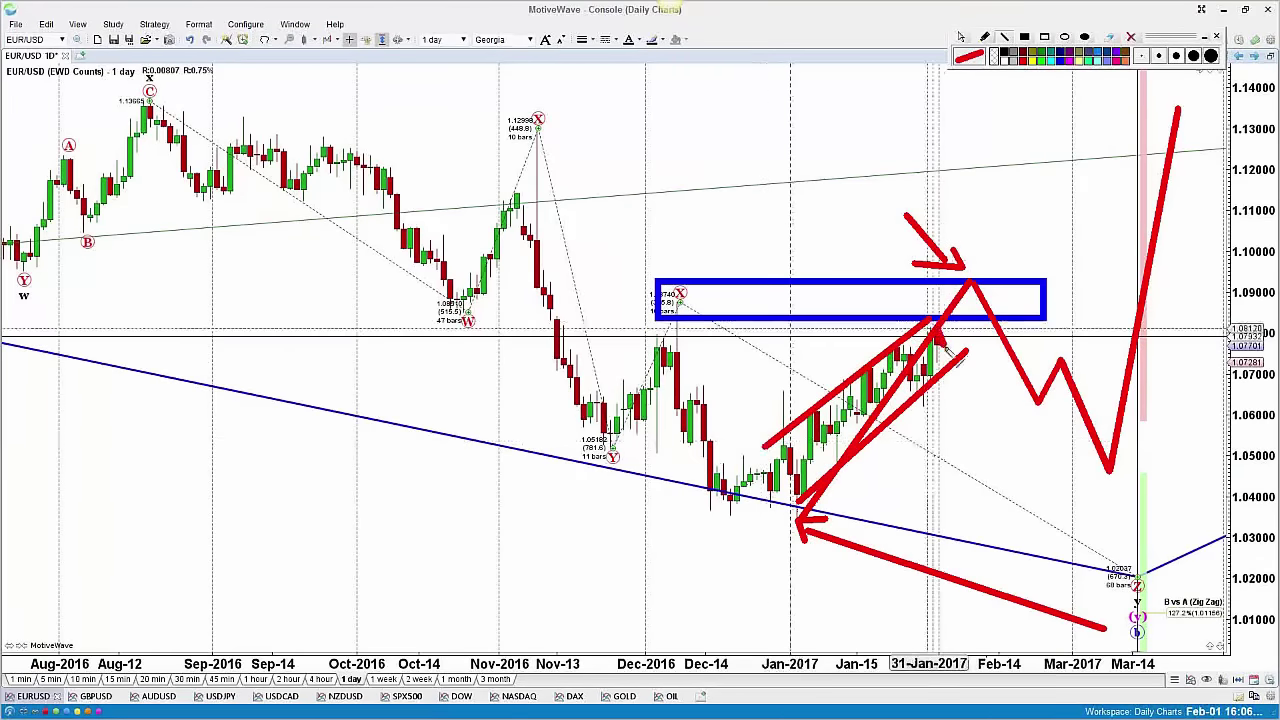
pyautogui.moveTo(940, 332)
pyautogui.mouseDown()
pyautogui.moveTo(1012, 486)
pyautogui.moveTo(1075, 562)
pyautogui.moveTo(1180, 442)
pyautogui.moveTo(1226, 252)
pyautogui.mouseUp()
pyautogui.click(1216, 38)
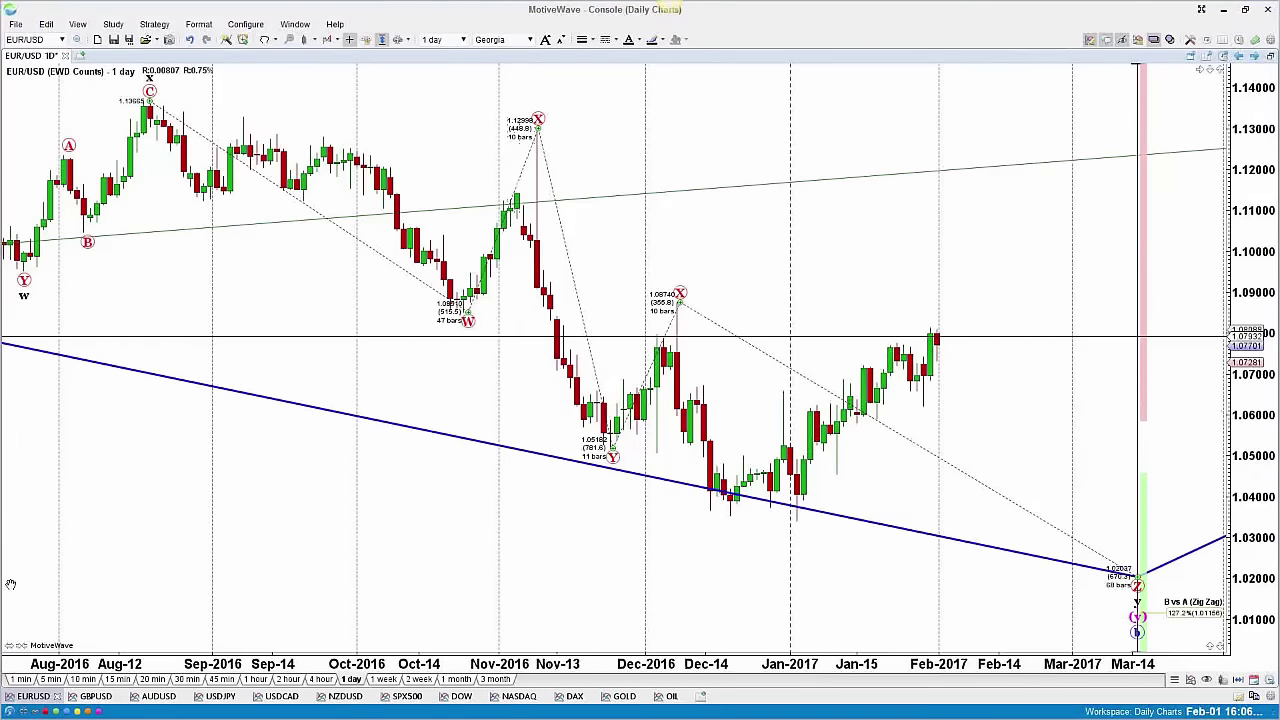
# Switch to the GOLD symbol and tile its daily, 4-hour, 1-hour and 15-minute charts.
pyautogui.click(616, 698)
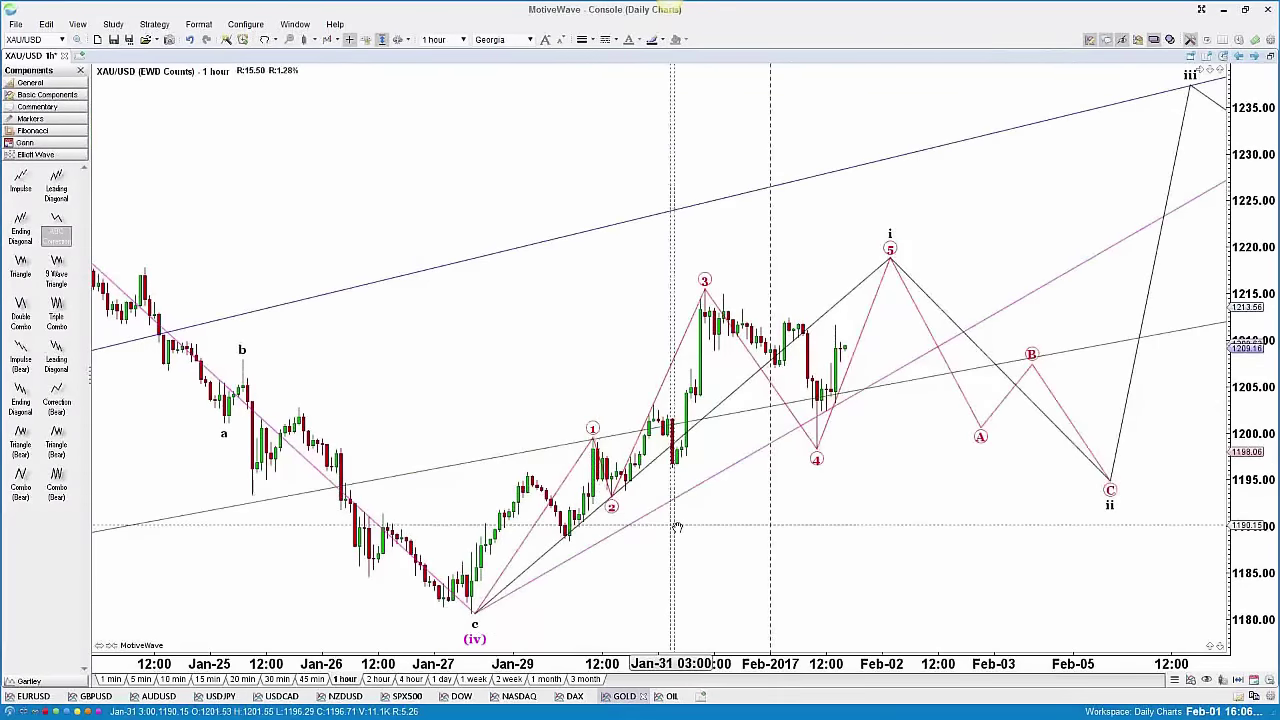
pyautogui.click(80, 71)
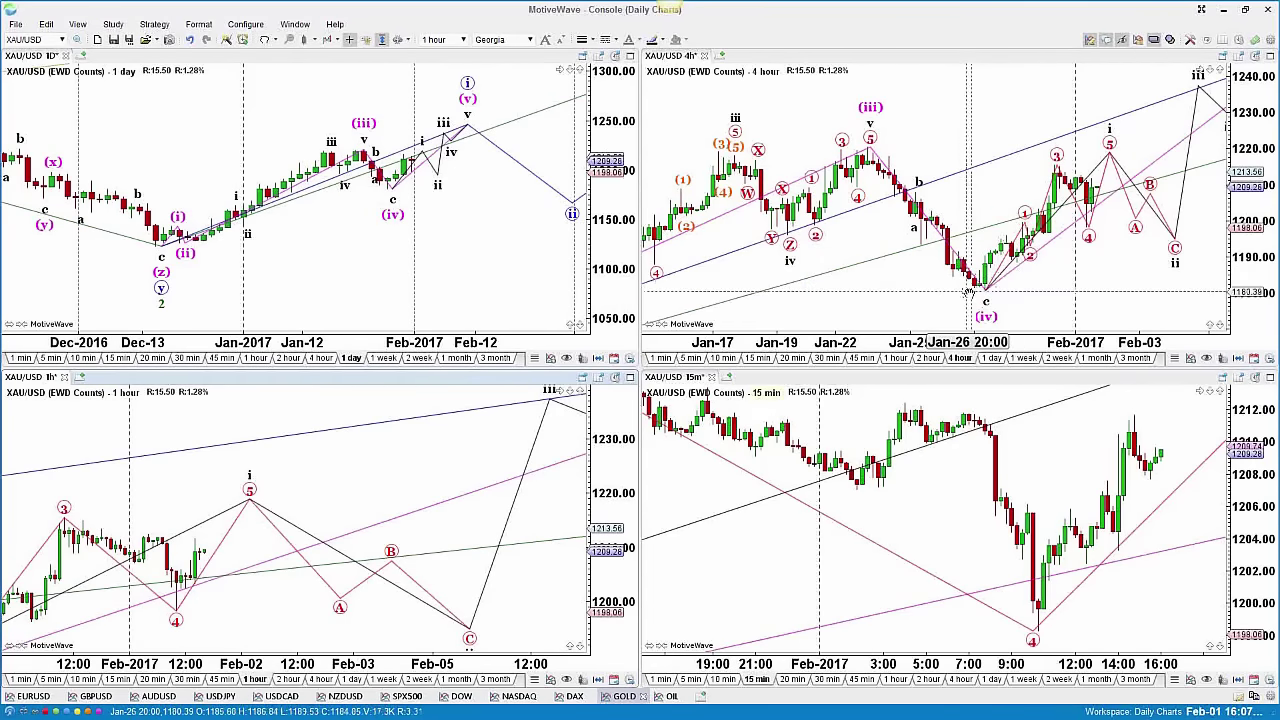
pyautogui.moveTo(984, 294)
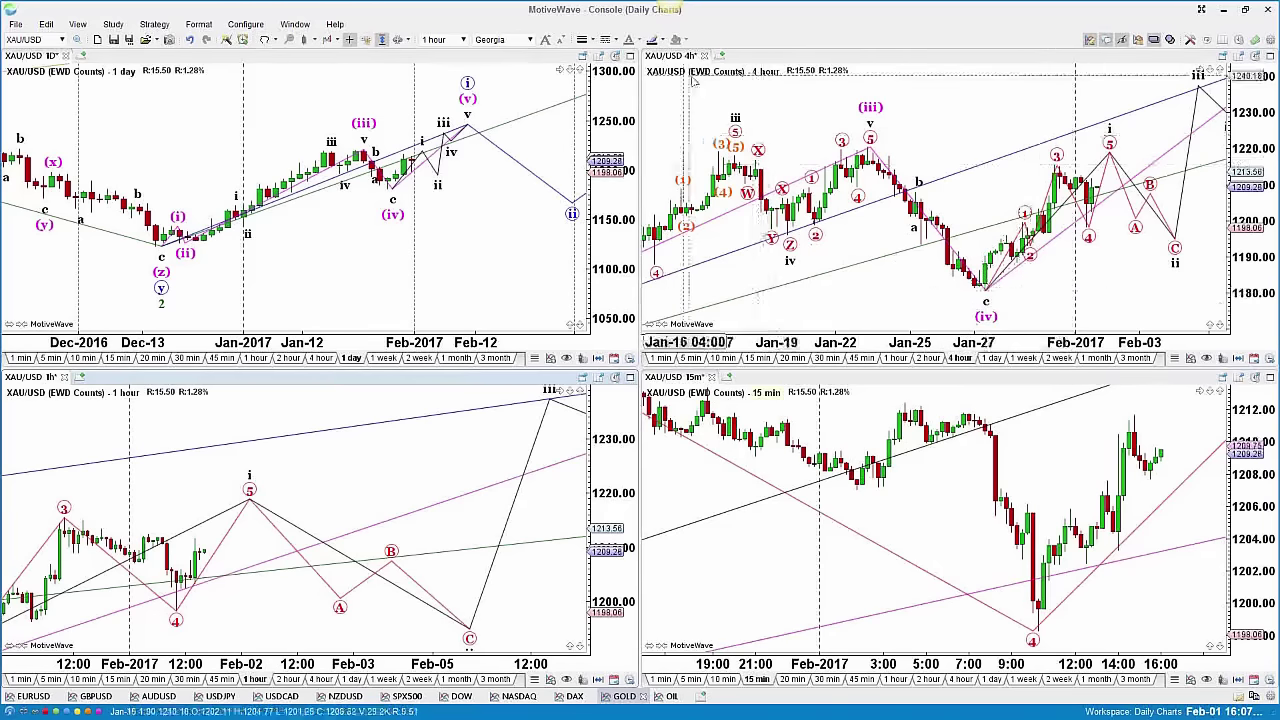
# Maximize the 4-hour gold chart, box the 38.2% level and the 1220-high zone in blue, then clear them.
pyautogui.doubleClick(740, 55)
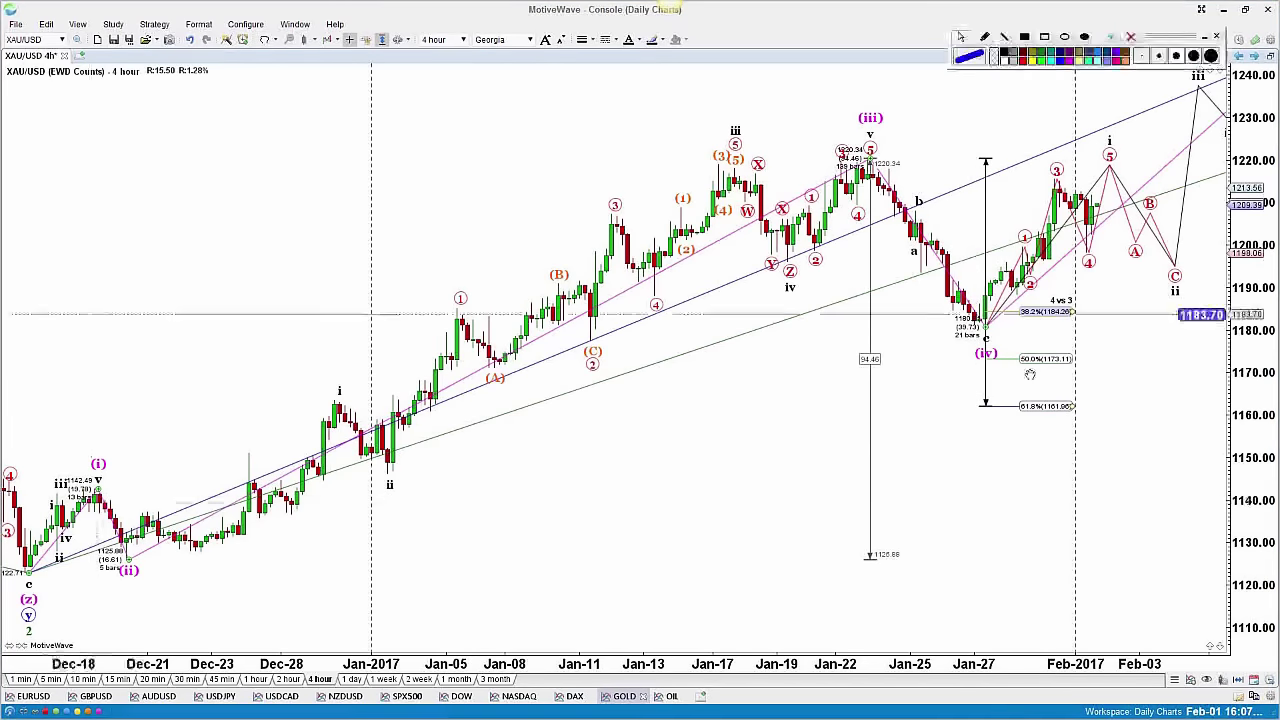
pyautogui.click(1044, 37)
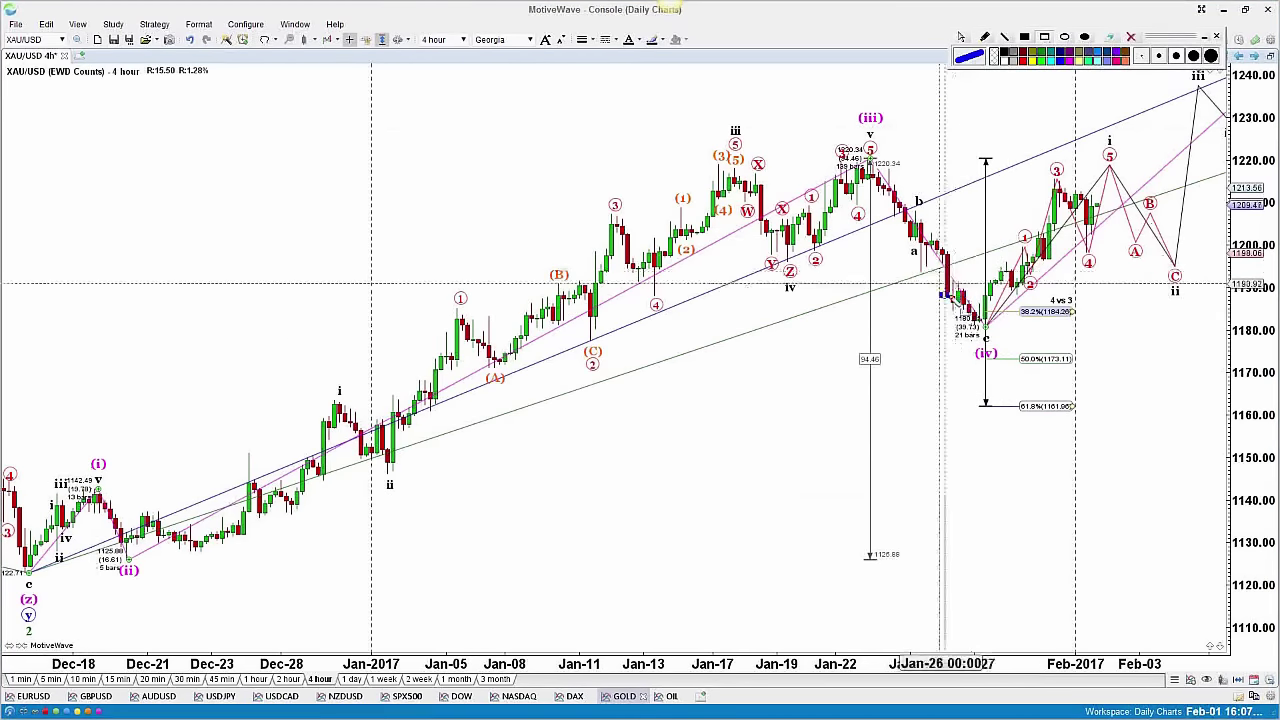
pyautogui.moveTo(940, 291); pyautogui.dragTo(1088, 343)
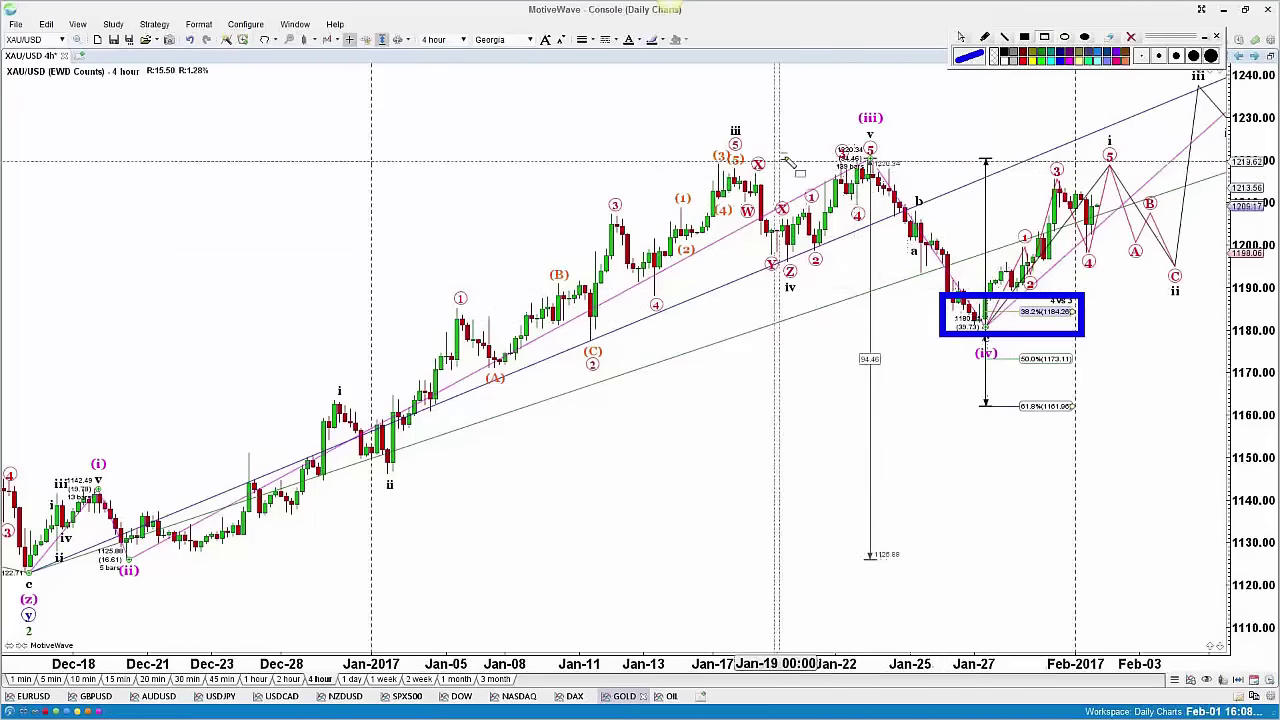
pyautogui.moveTo(784, 156); pyautogui.dragTo(1123, 177)
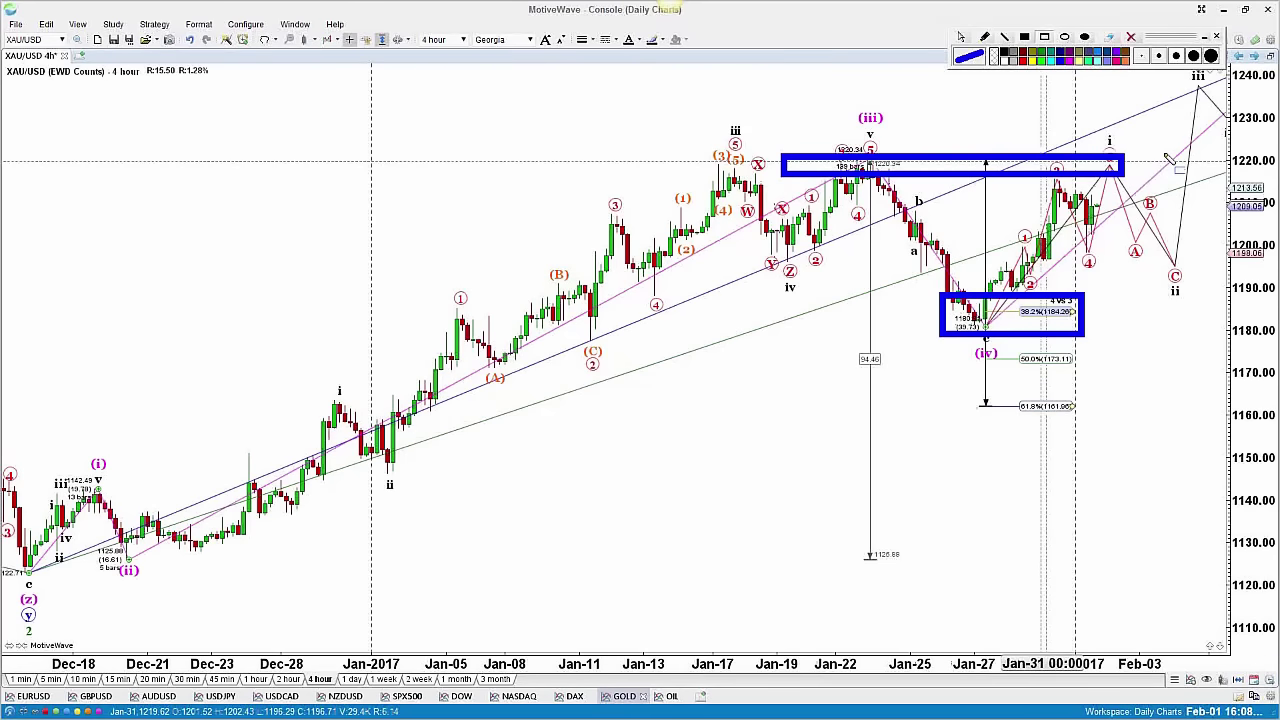
pyautogui.click(1216, 36)
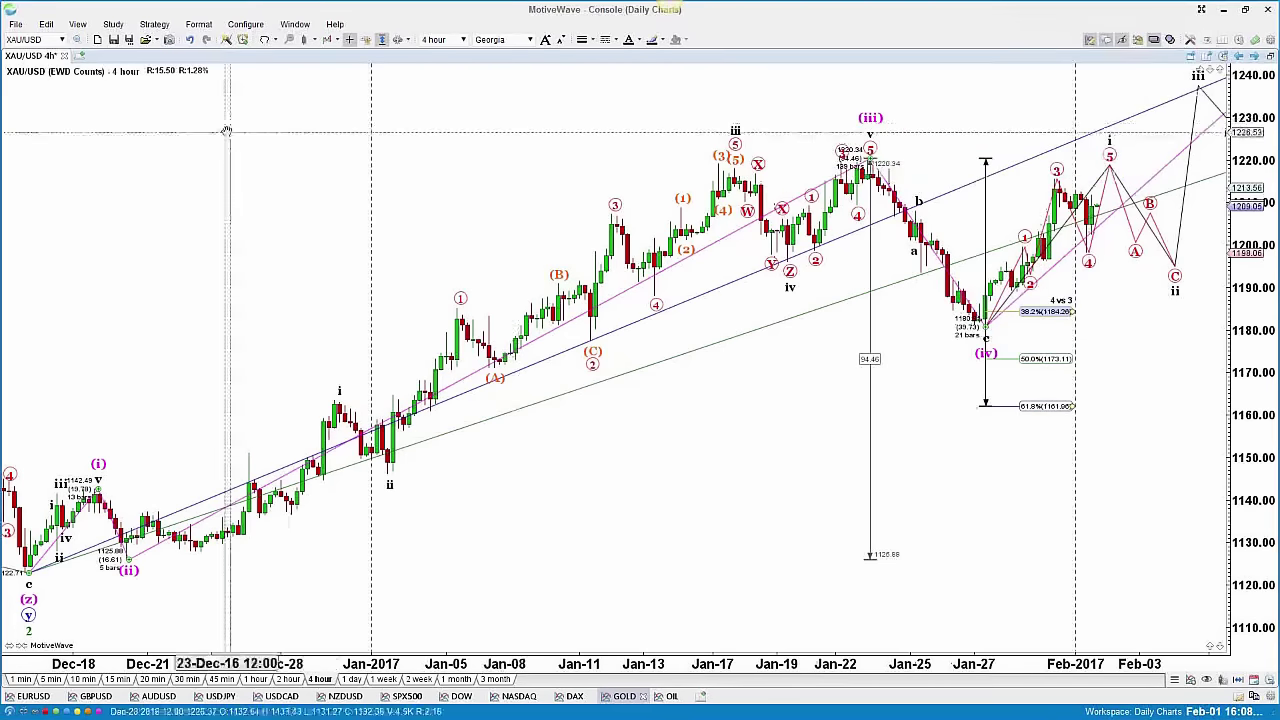
# Maximize the gold 1-hour chart and select its Leading Diagonal wave to show price labels and 50%-138.2% Fibonacci levels.
pyautogui.doubleClick(31, 60)
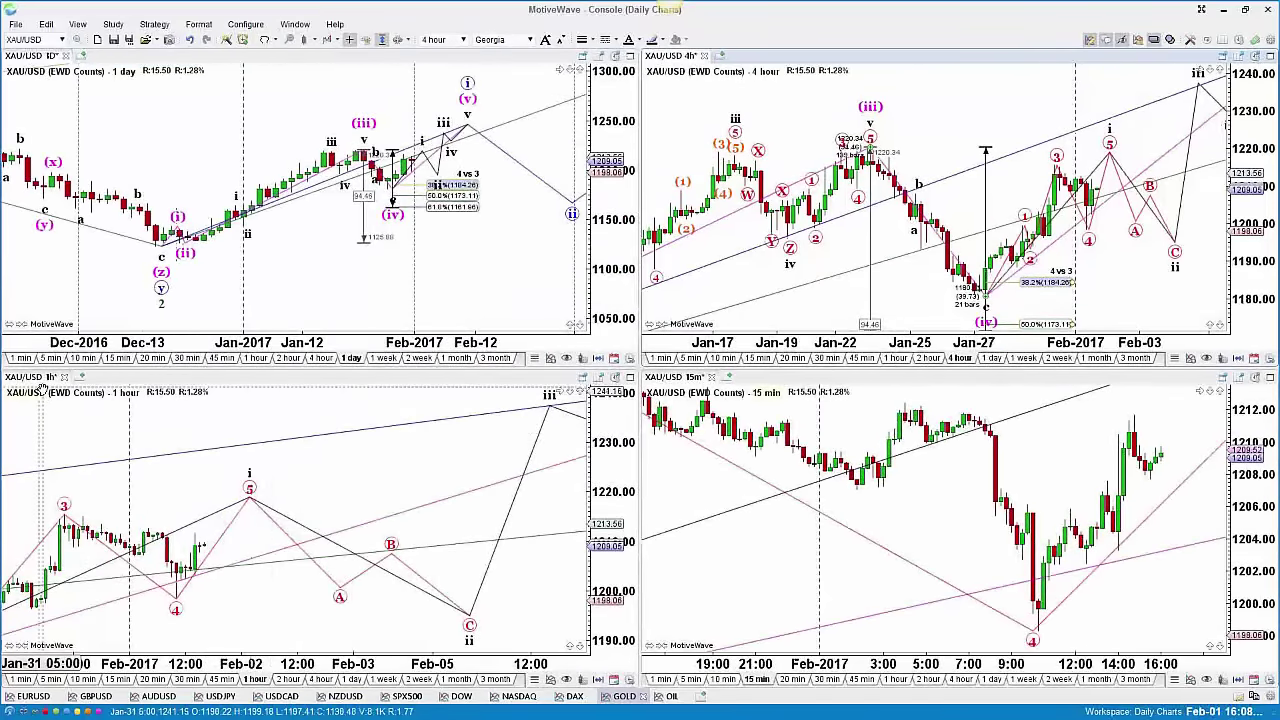
pyautogui.doubleClick(41, 388)
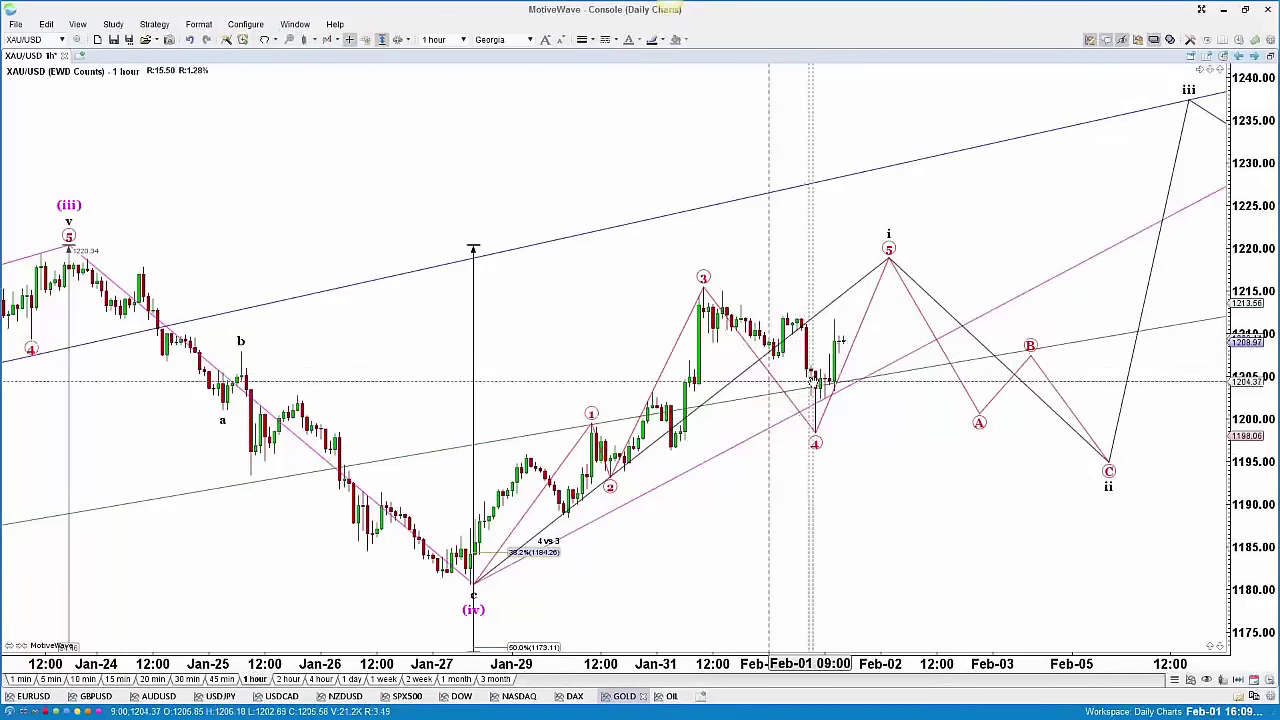
pyautogui.click(818, 438)
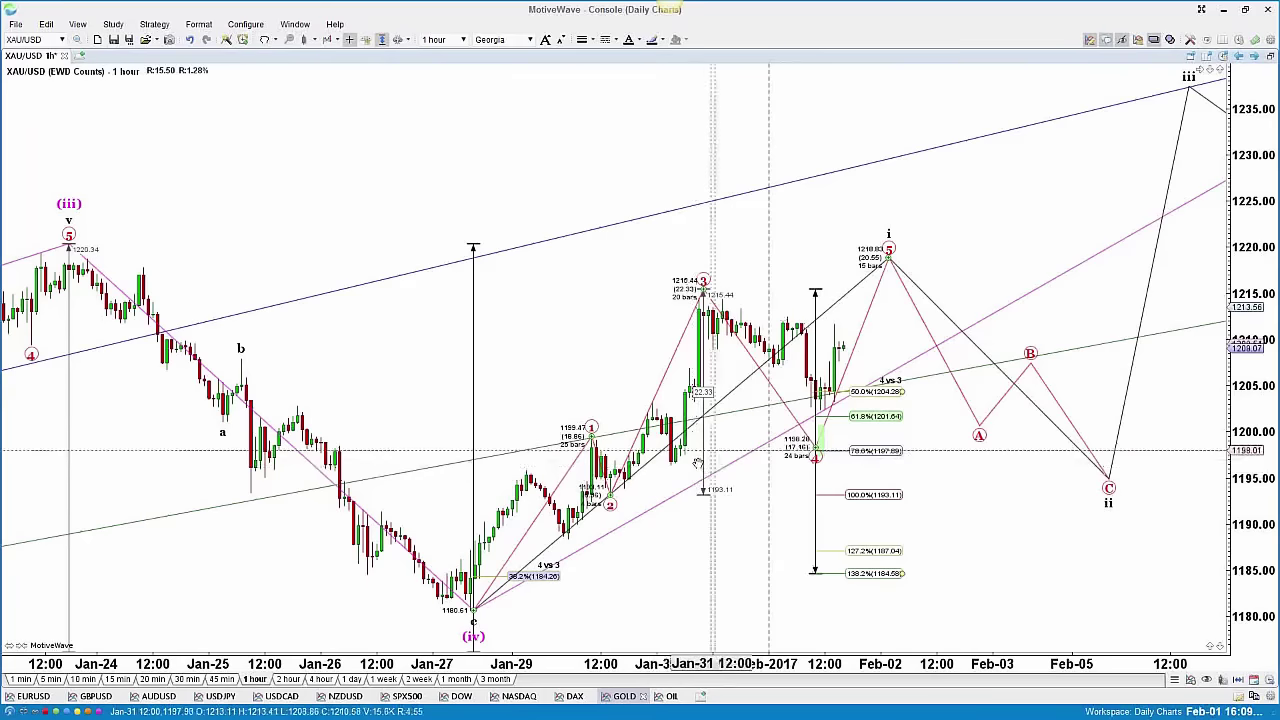
pyautogui.moveTo(592, 452)
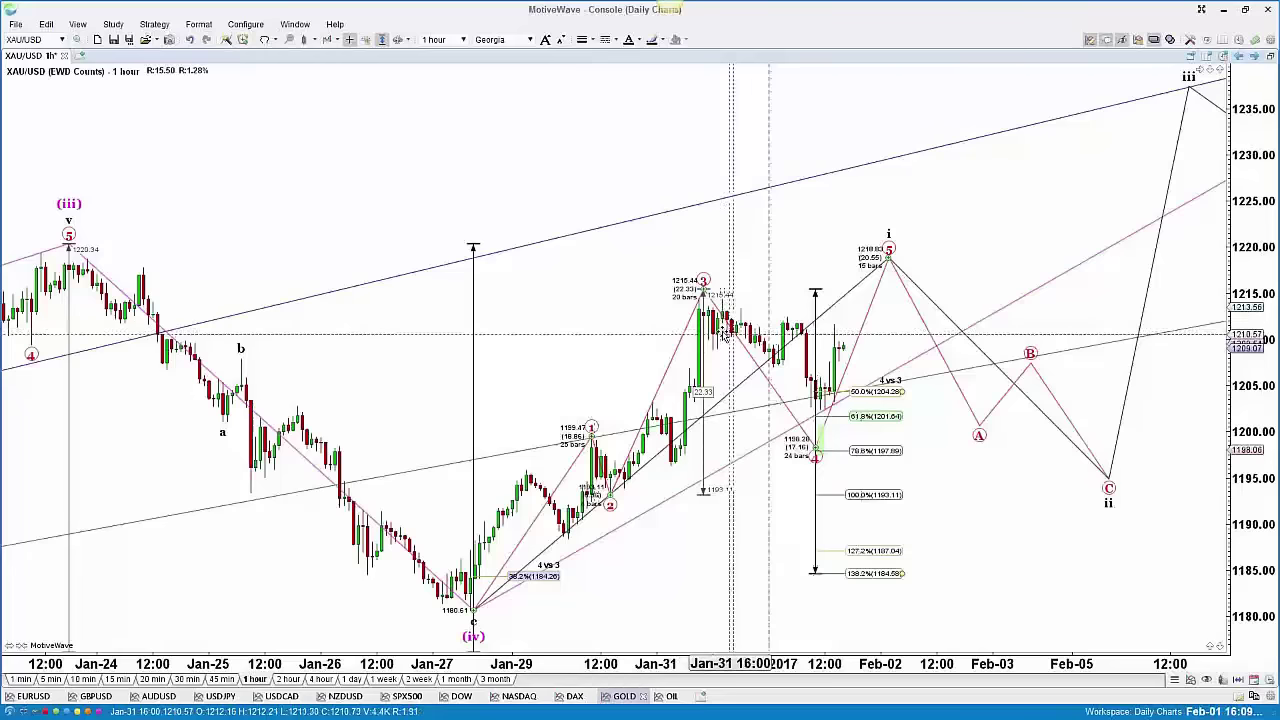
pyautogui.moveTo(811, 443)
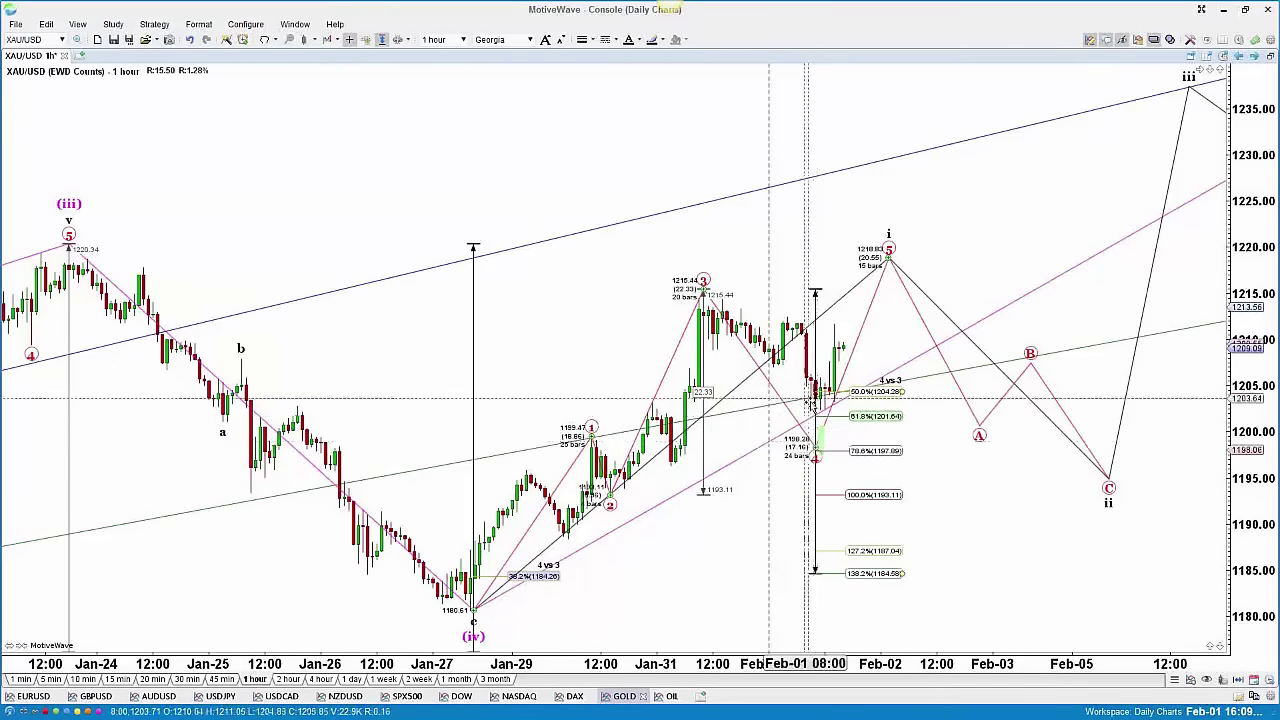
pyautogui.moveTo(843, 368)
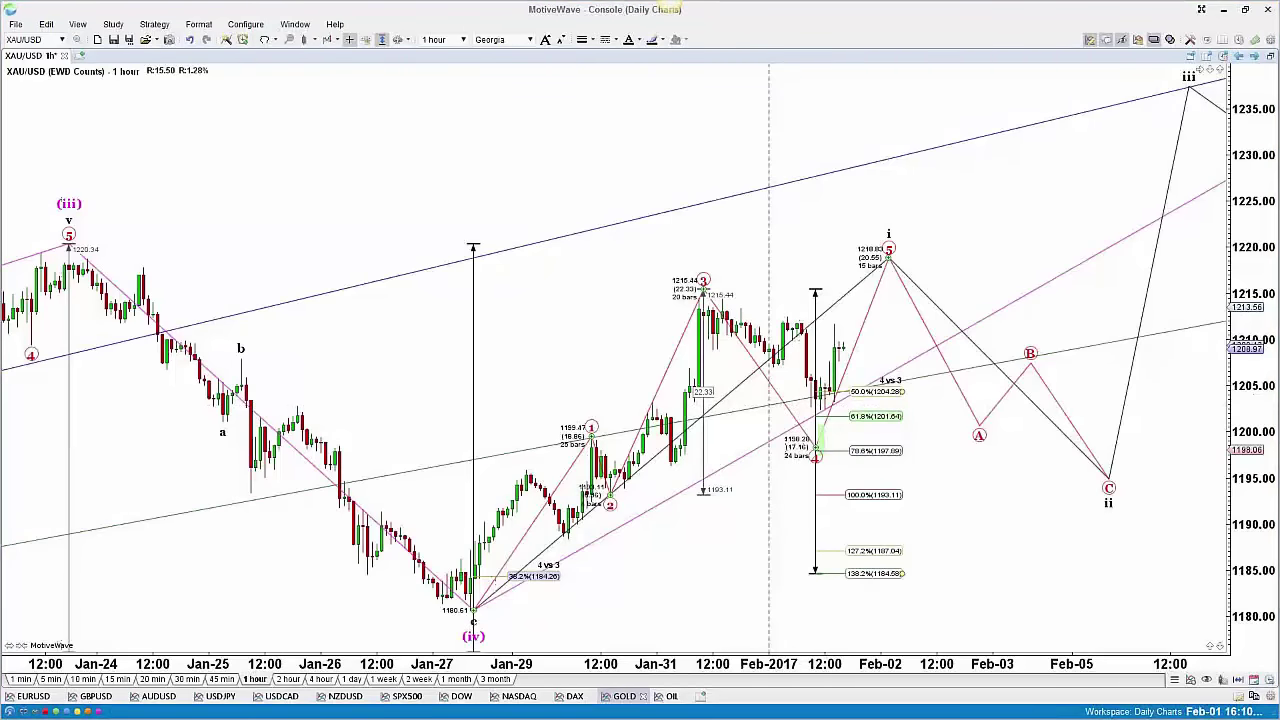
# Switch to SPX500, maximize the weekly chart and scroll it to show May-2015 to May-2017.
pyautogui.click(406, 699)
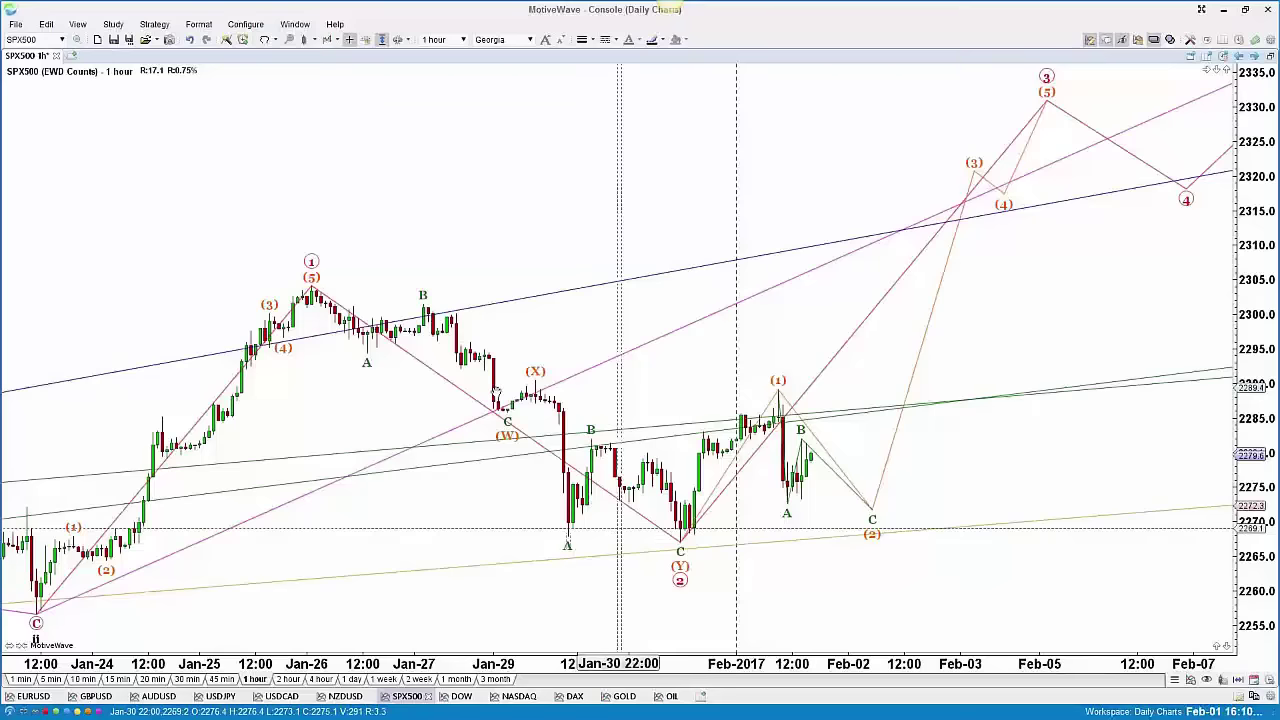
pyautogui.doubleClick(38, 57)
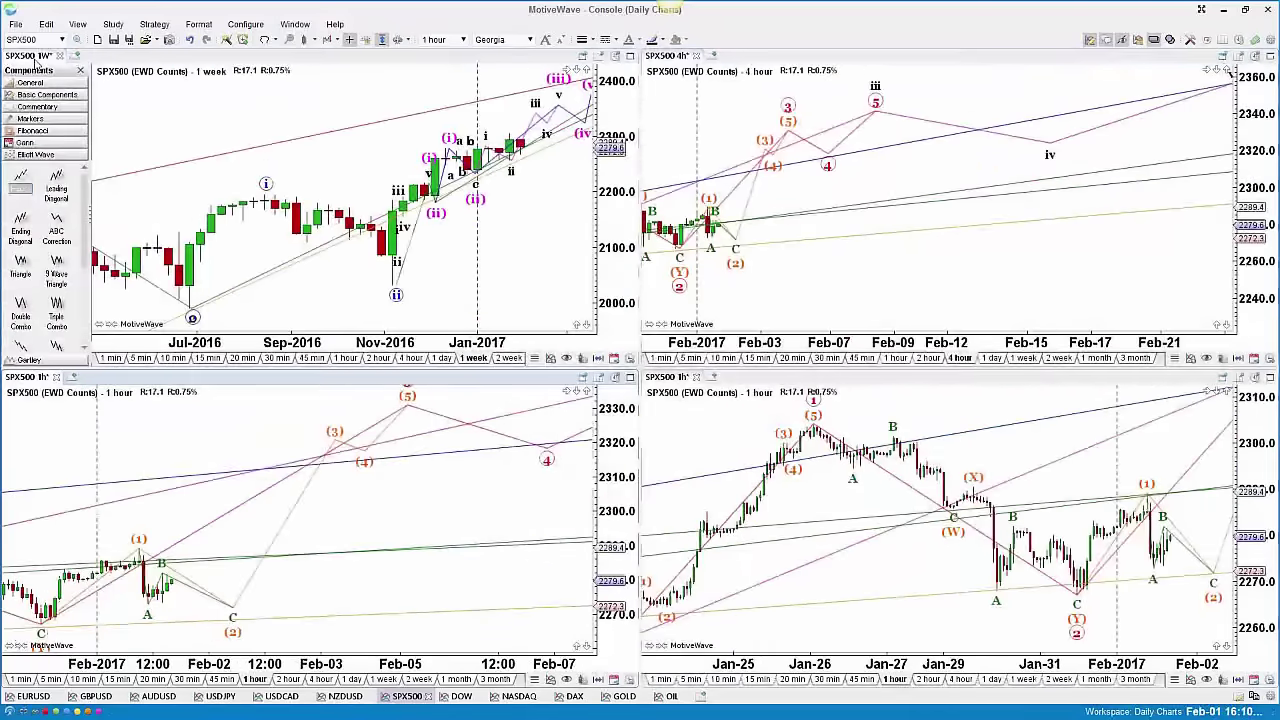
pyautogui.doubleClick(30, 56)
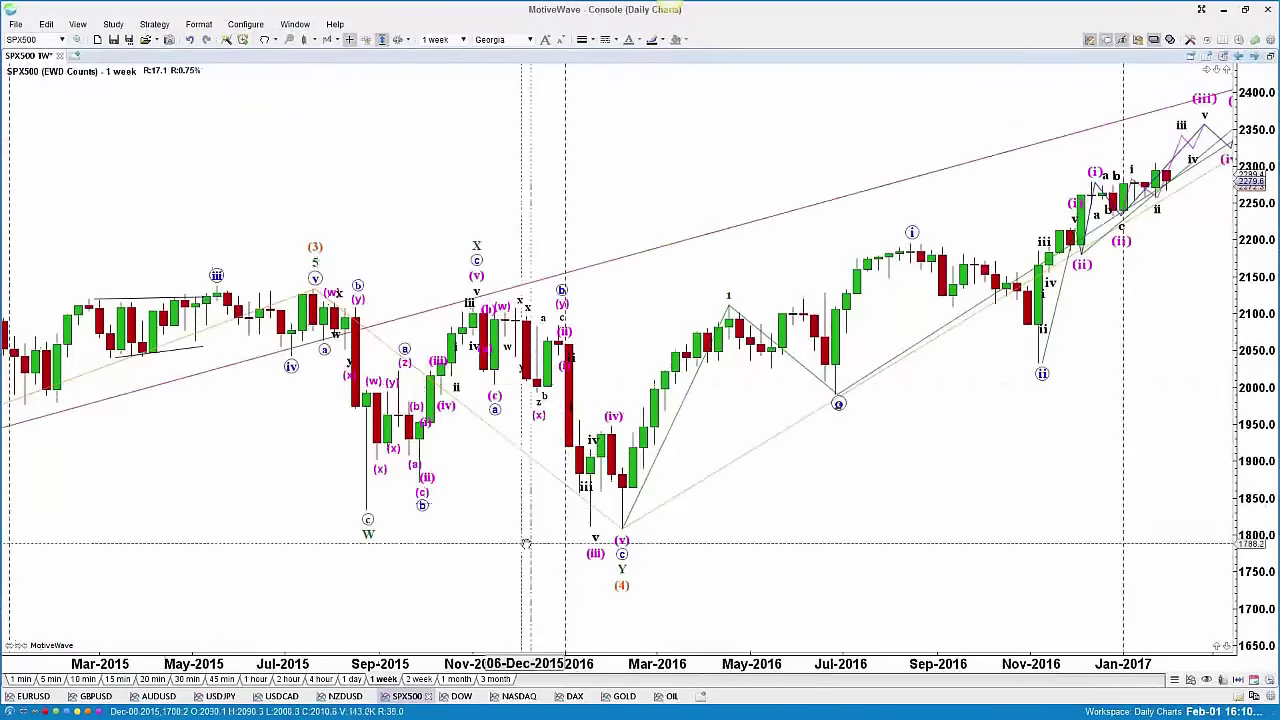
pyautogui.scroll(-3, 525, 545)
pyautogui.scroll(-5, 525, 545)
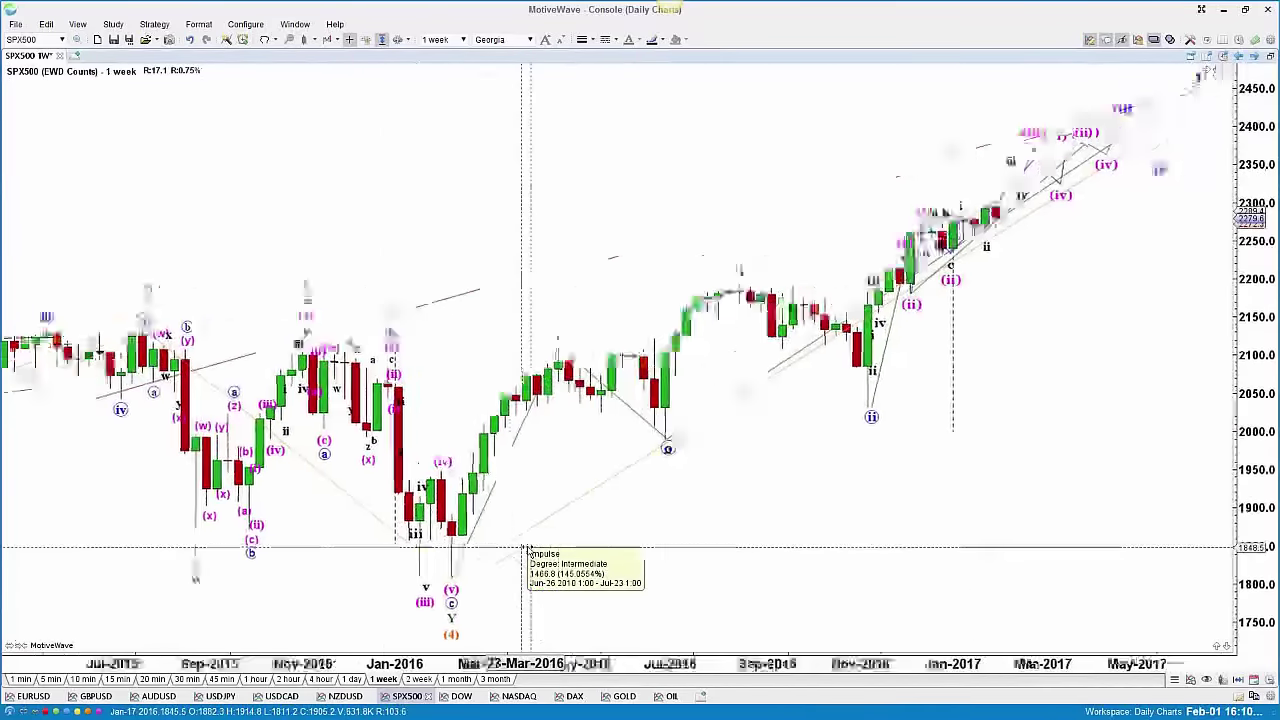
pyautogui.scroll(2, 527, 545)
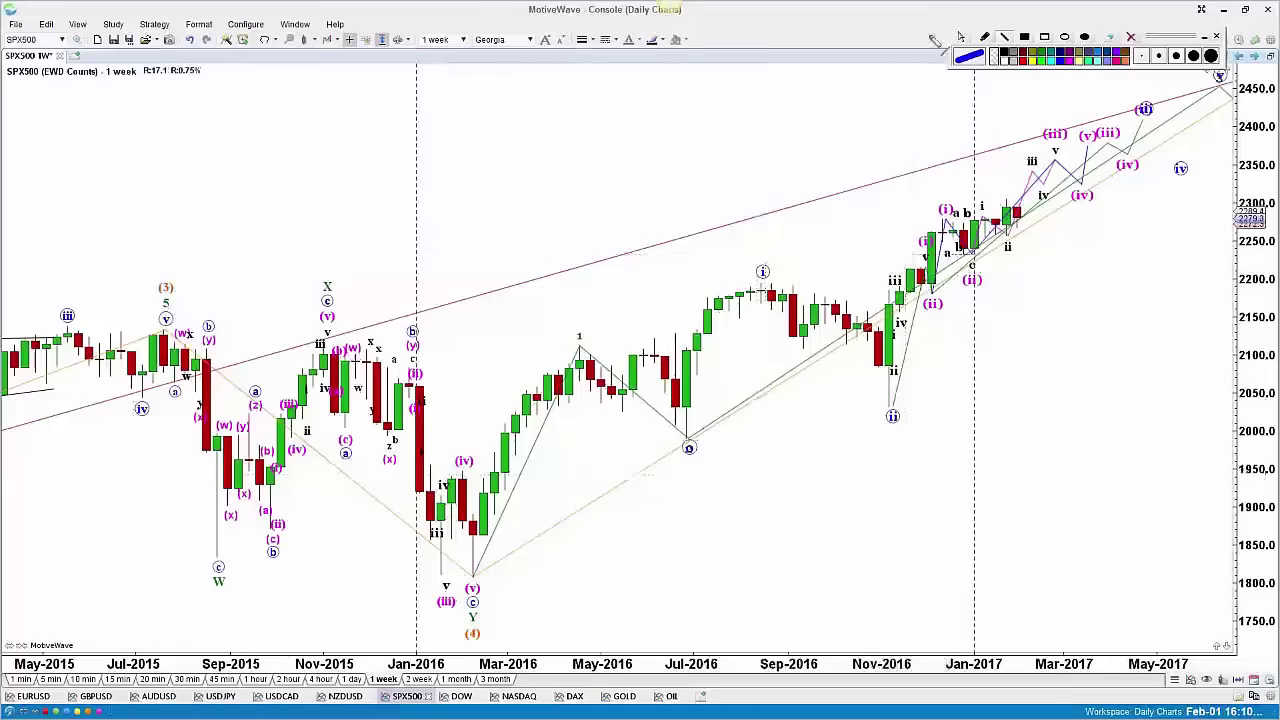
# Select the weekly wave count and trace a blue path from the July 2015 peak to the 1 peak.
pyautogui.click(688, 440)
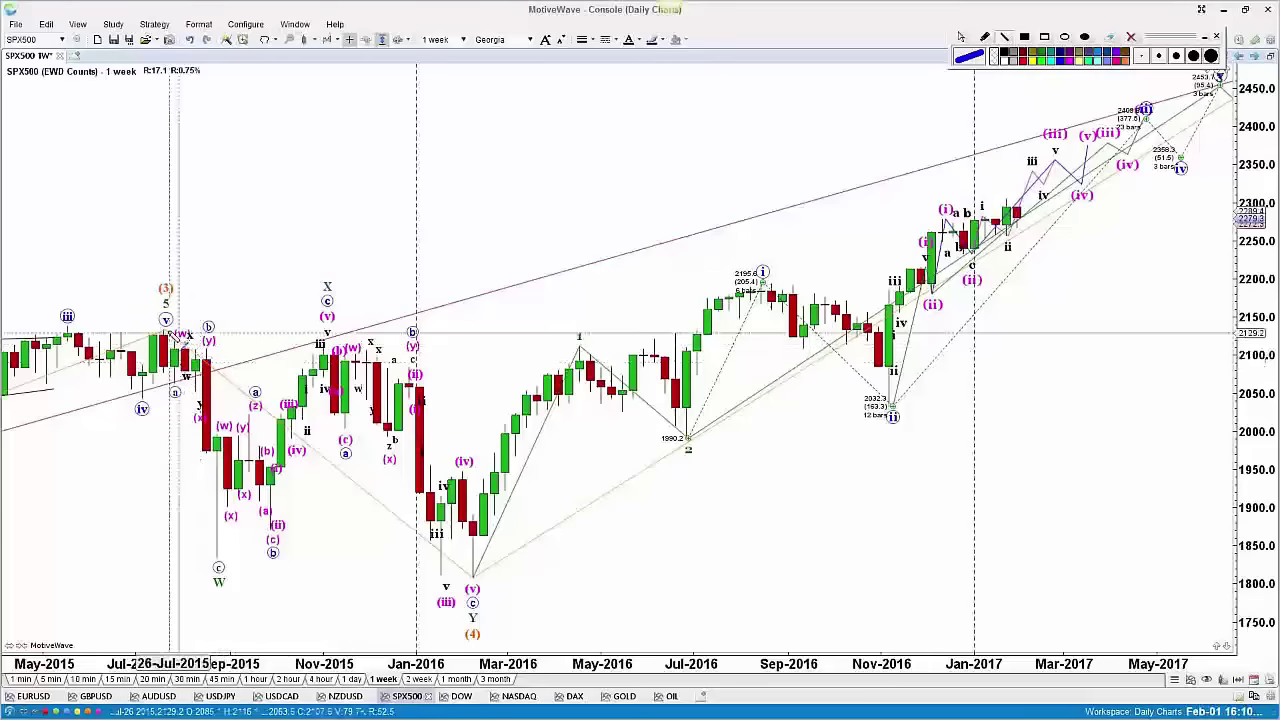
pyautogui.moveTo(182, 356)
pyautogui.mouseDown()
pyautogui.moveTo(168, 330)
pyautogui.moveTo(220, 570)
pyautogui.moveTo(316, 340)
pyautogui.moveTo(474, 580)
pyautogui.mouseUp()
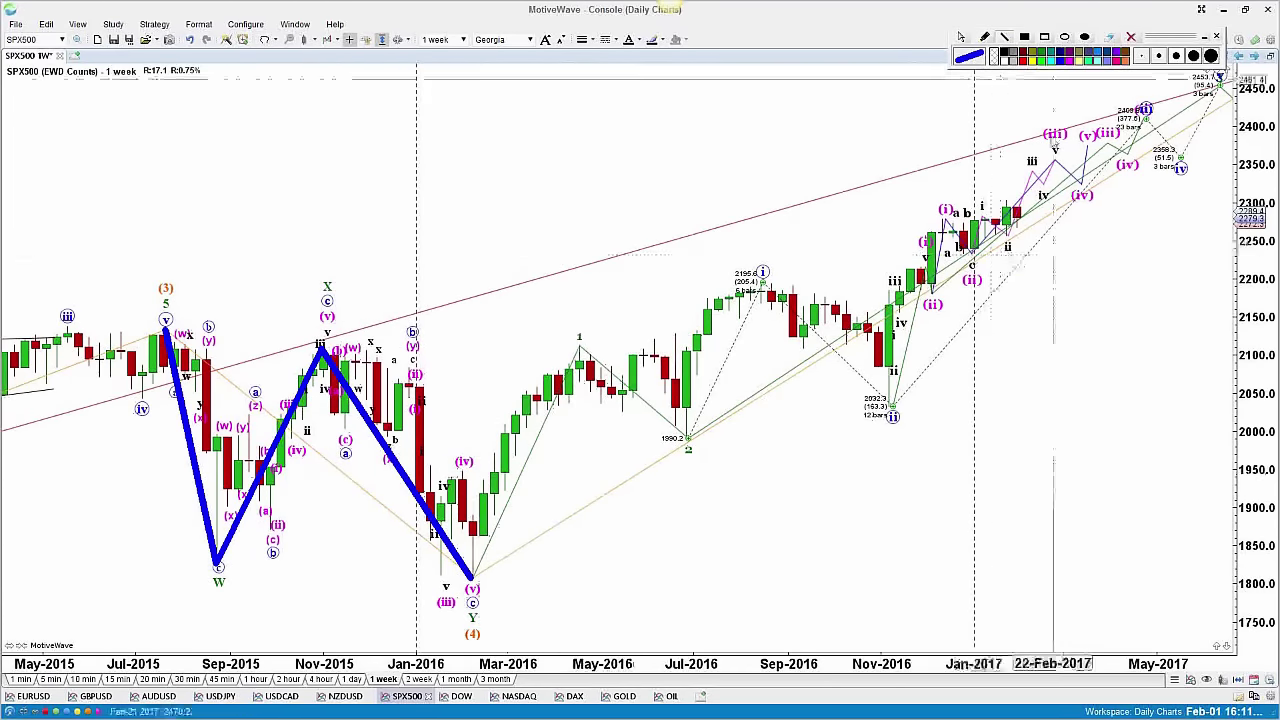
pyautogui.click(475, 578)
pyautogui.click(578, 350)
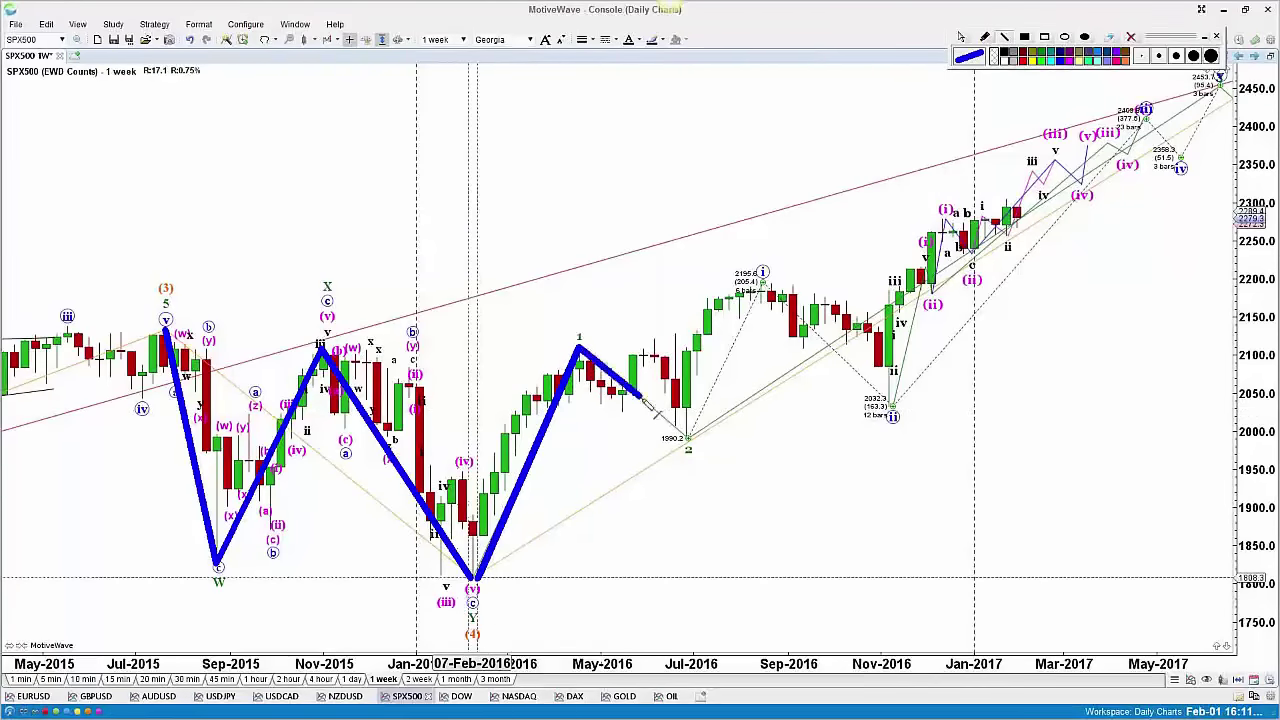
# Trace a red path from the 2 low via 2032.3 to the 2409 high, then clear the drawings.
pyautogui.click(968, 55)
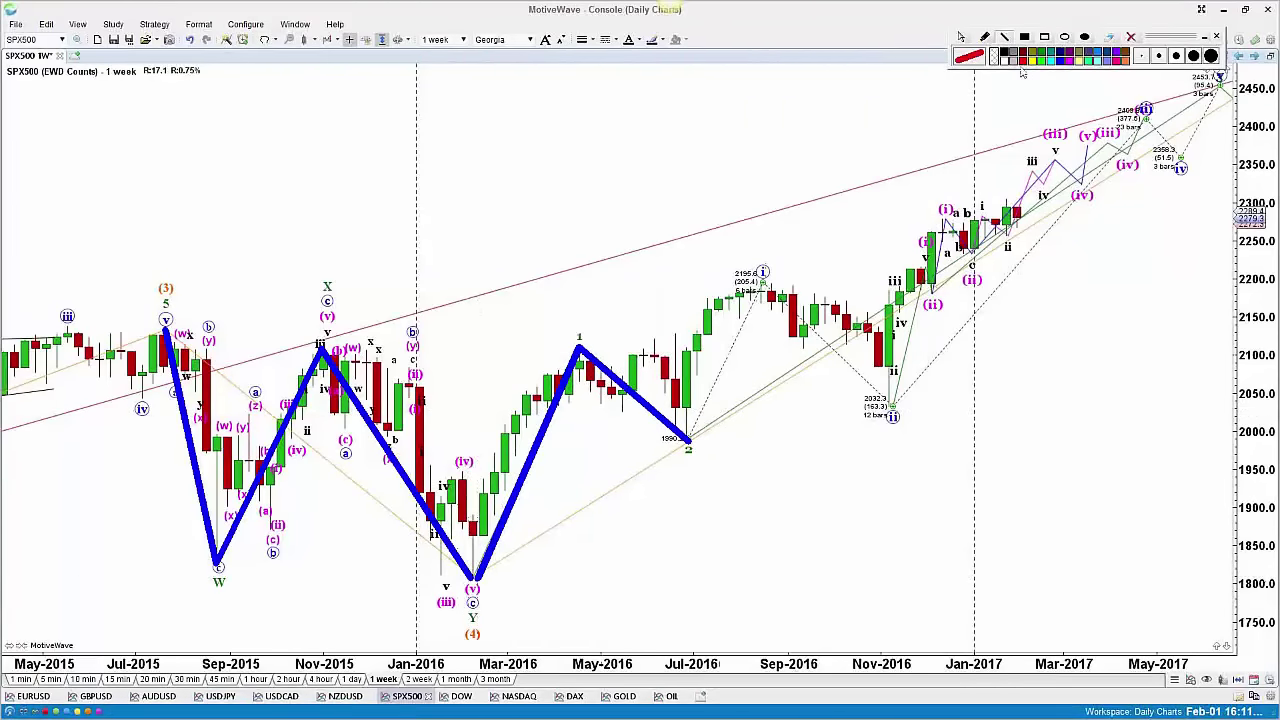
pyautogui.click(688, 439)
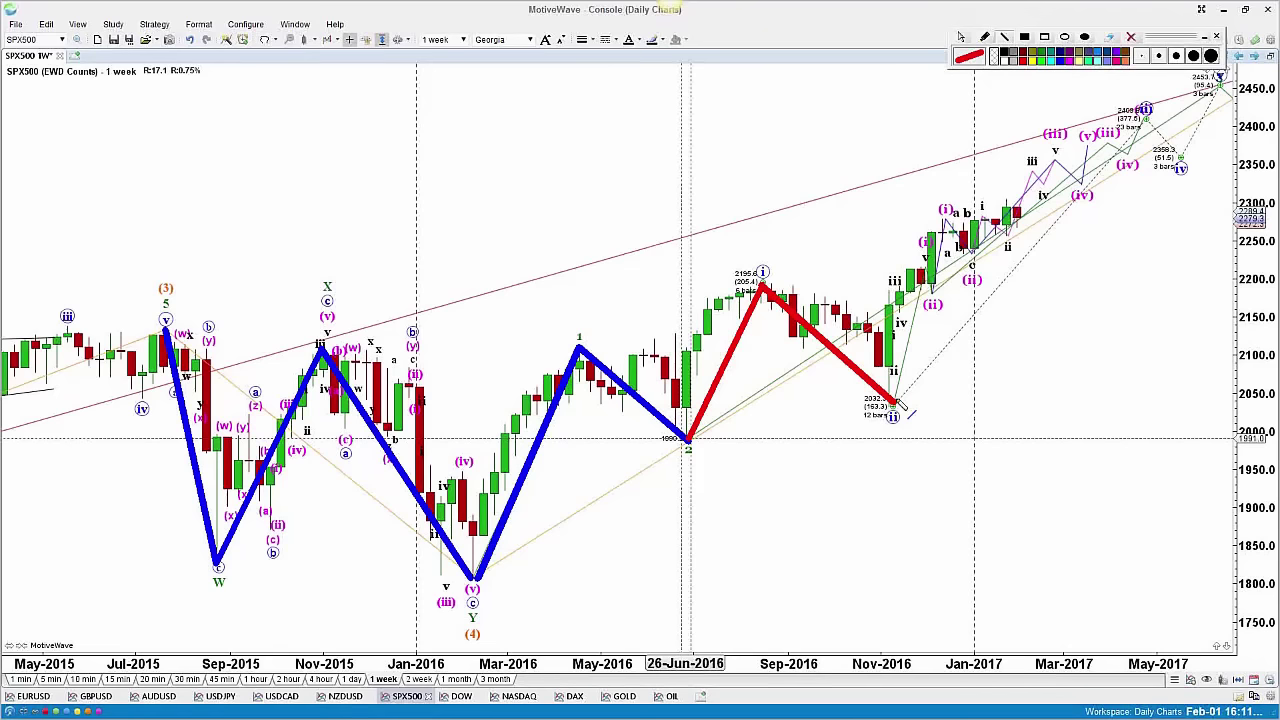
pyautogui.click(910, 394)
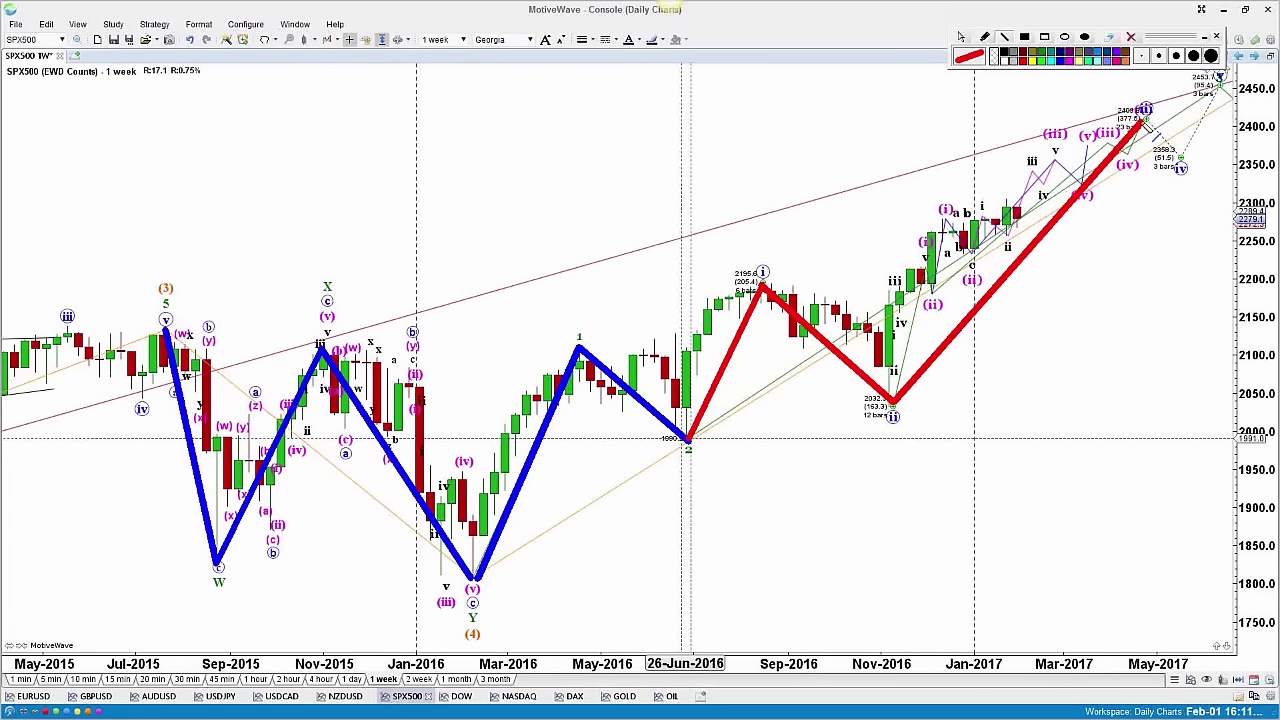
pyautogui.click(1142, 122)
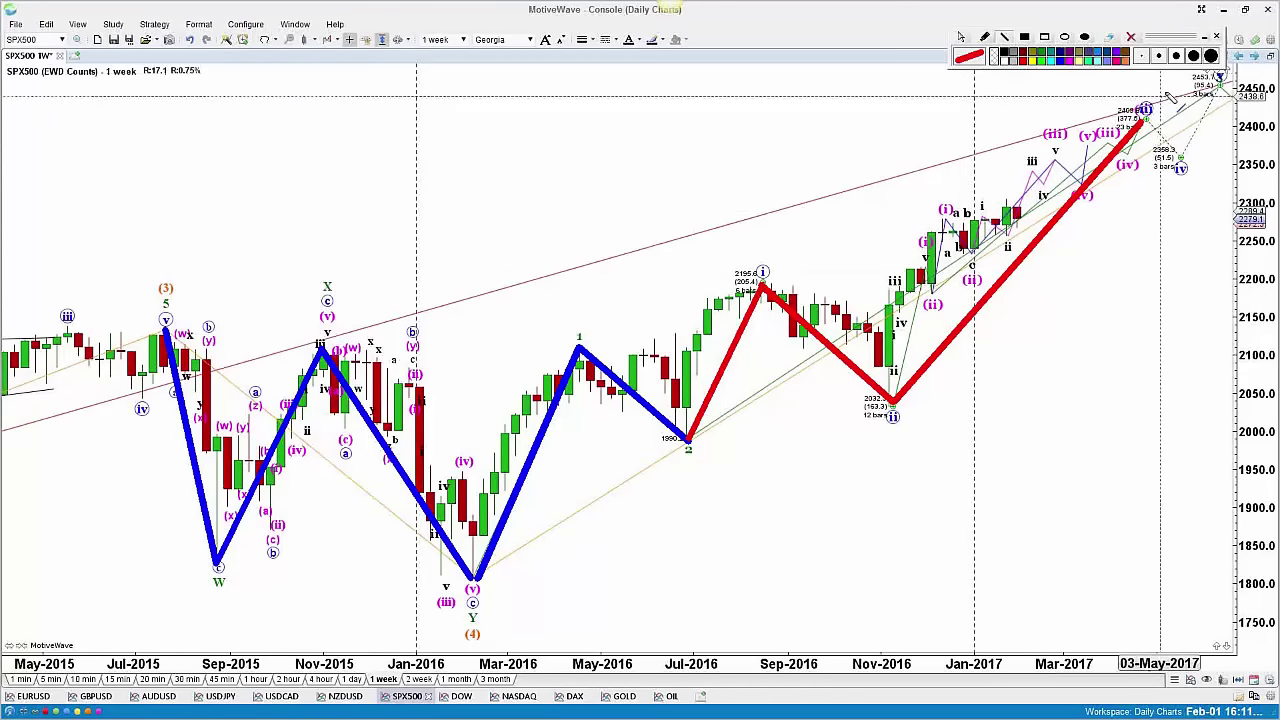
pyautogui.click(1216, 36)
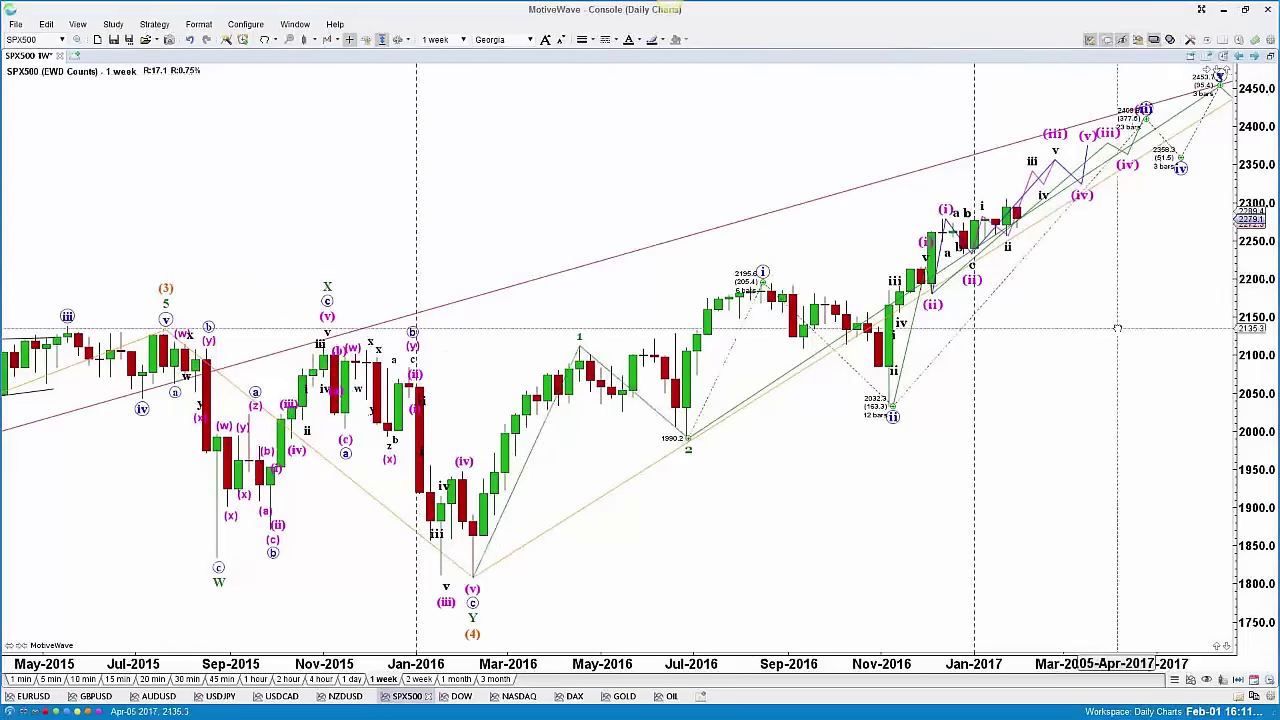
# On the maximized lower-left 1-hour SPX500 chart, draw a blue path from the C low through (5), (W), (X) to C.
pyautogui.moveTo(1130, 314); pyautogui.dragTo(1037, 314)
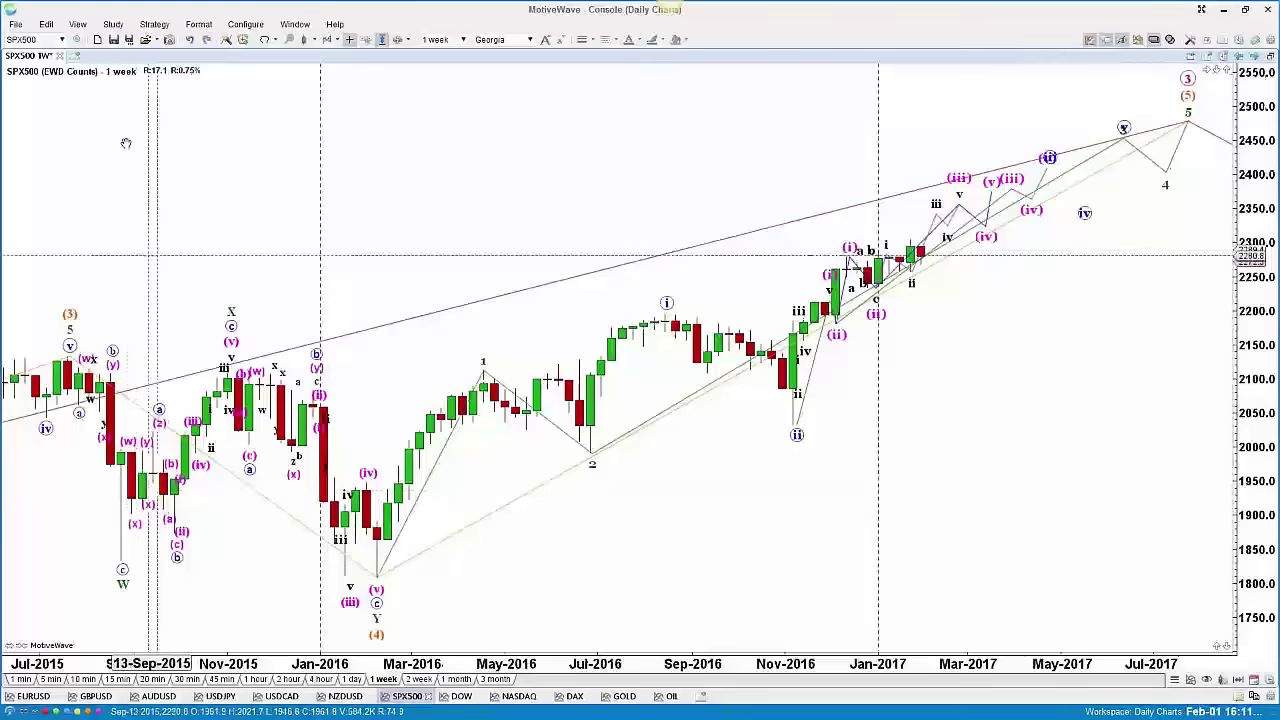
pyautogui.doubleClick(37, 57)
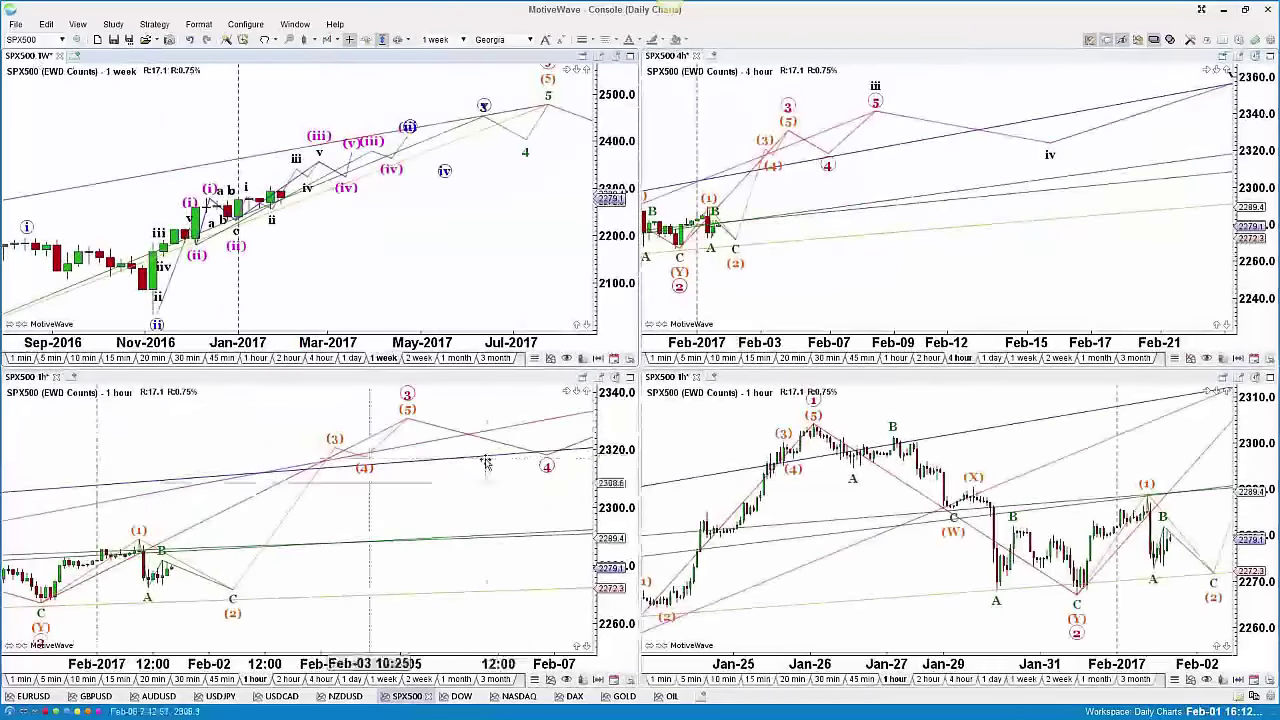
pyautogui.doubleClick(28, 376)
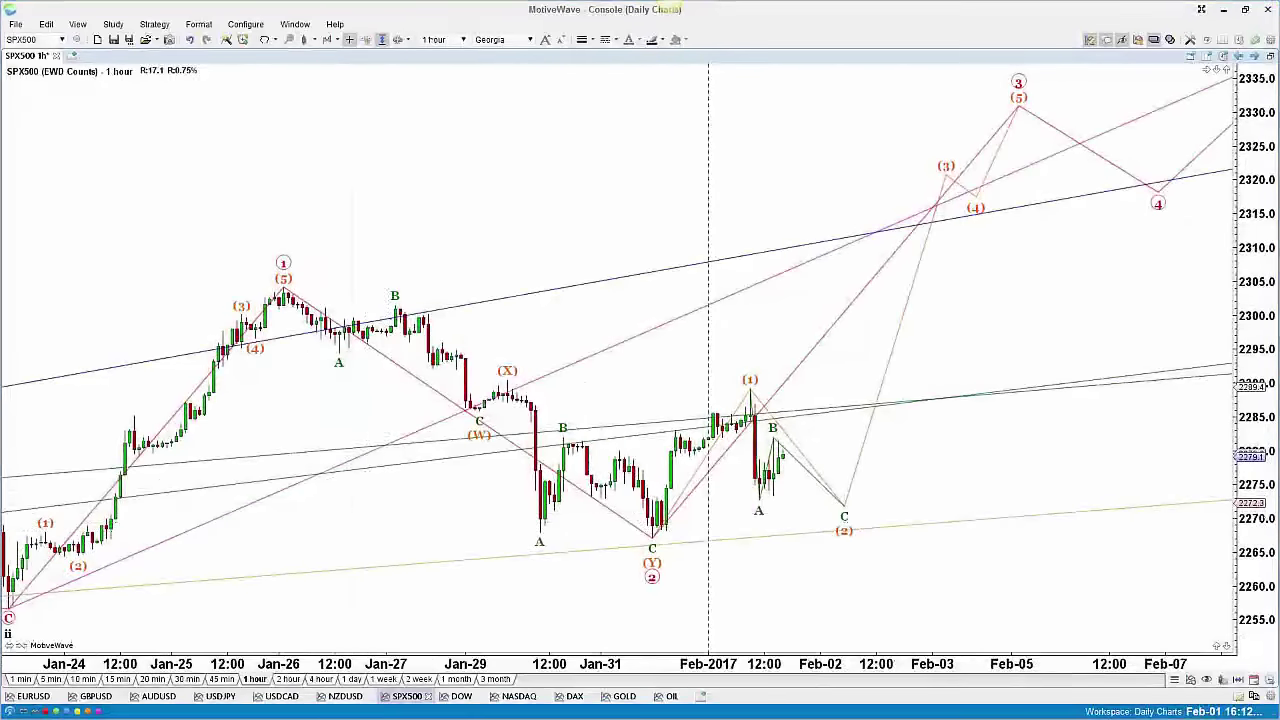
pyautogui.click(1153, 39)
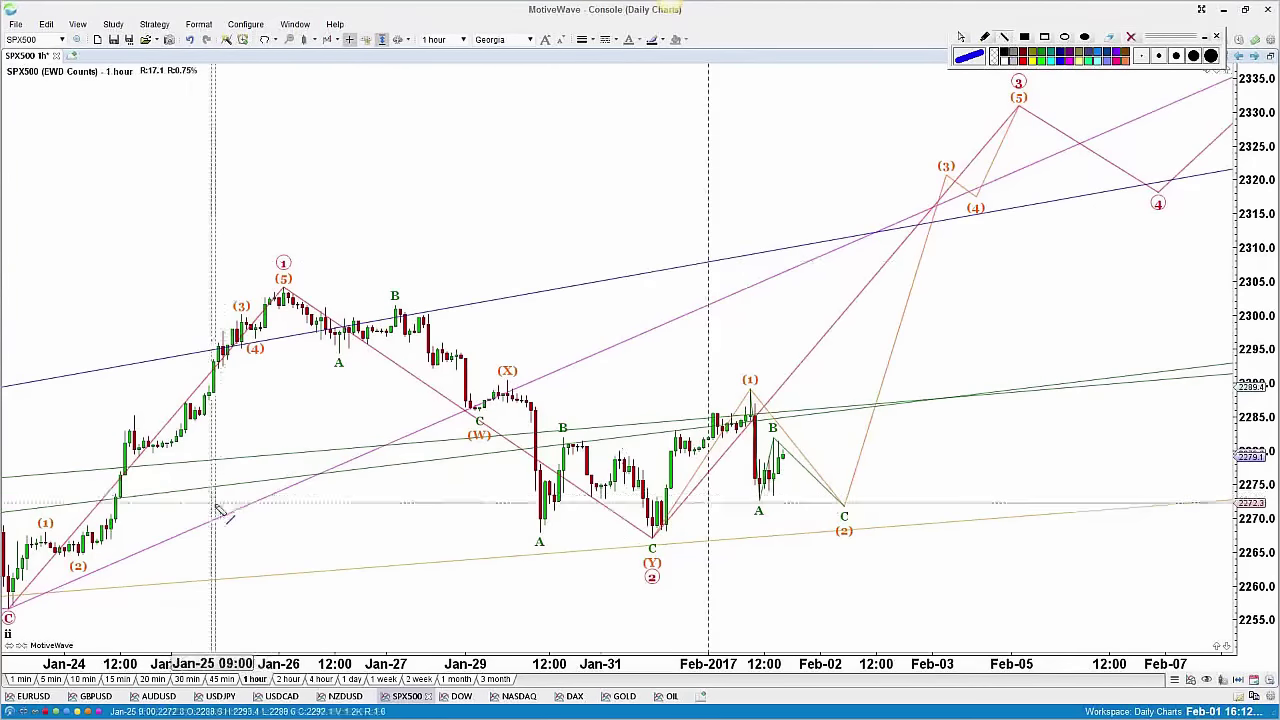
pyautogui.moveTo(8, 605)
pyautogui.mouseDown()
pyautogui.moveTo(42, 541)
pyautogui.moveTo(133, 526)
pyautogui.moveTo(178, 482)
pyautogui.moveTo(205, 355)
pyautogui.moveTo(230, 318)
pyautogui.moveTo(284, 289)
pyautogui.mouseUp()
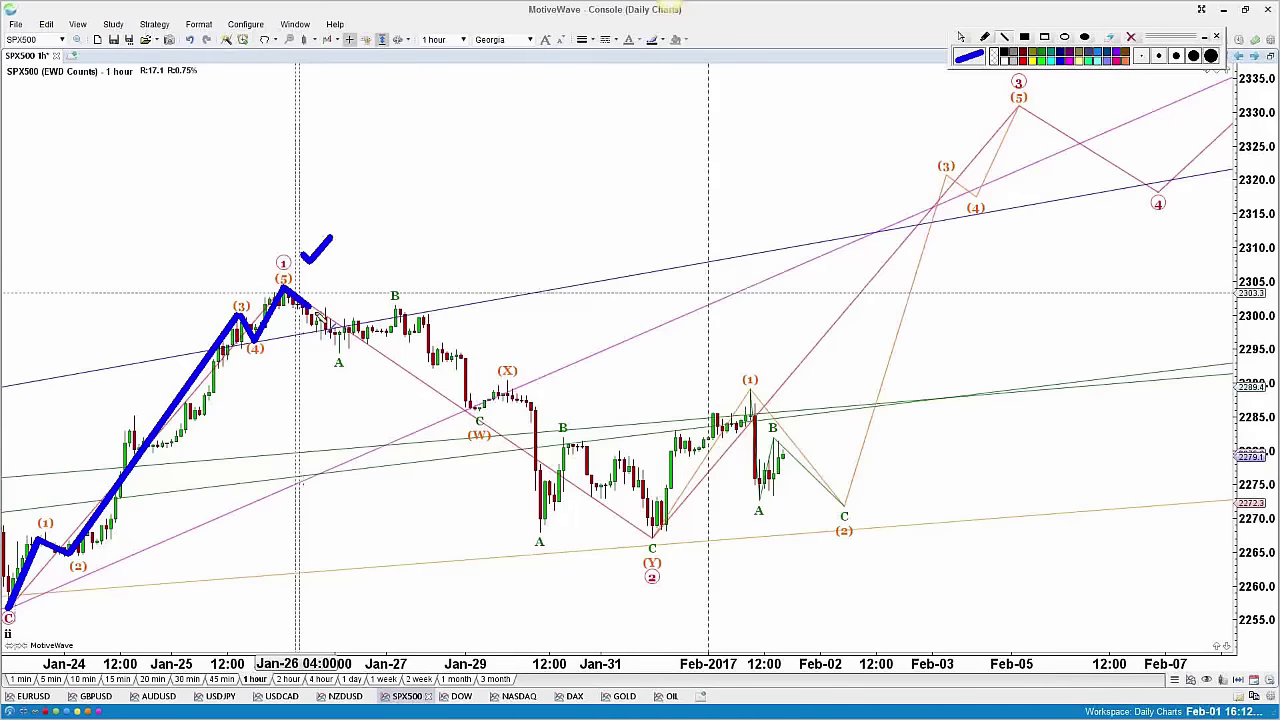
pyautogui.moveTo(297, 298)
pyautogui.mouseDown()
pyautogui.moveTo(457, 371)
pyautogui.moveTo(478, 412)
pyautogui.mouseUp()
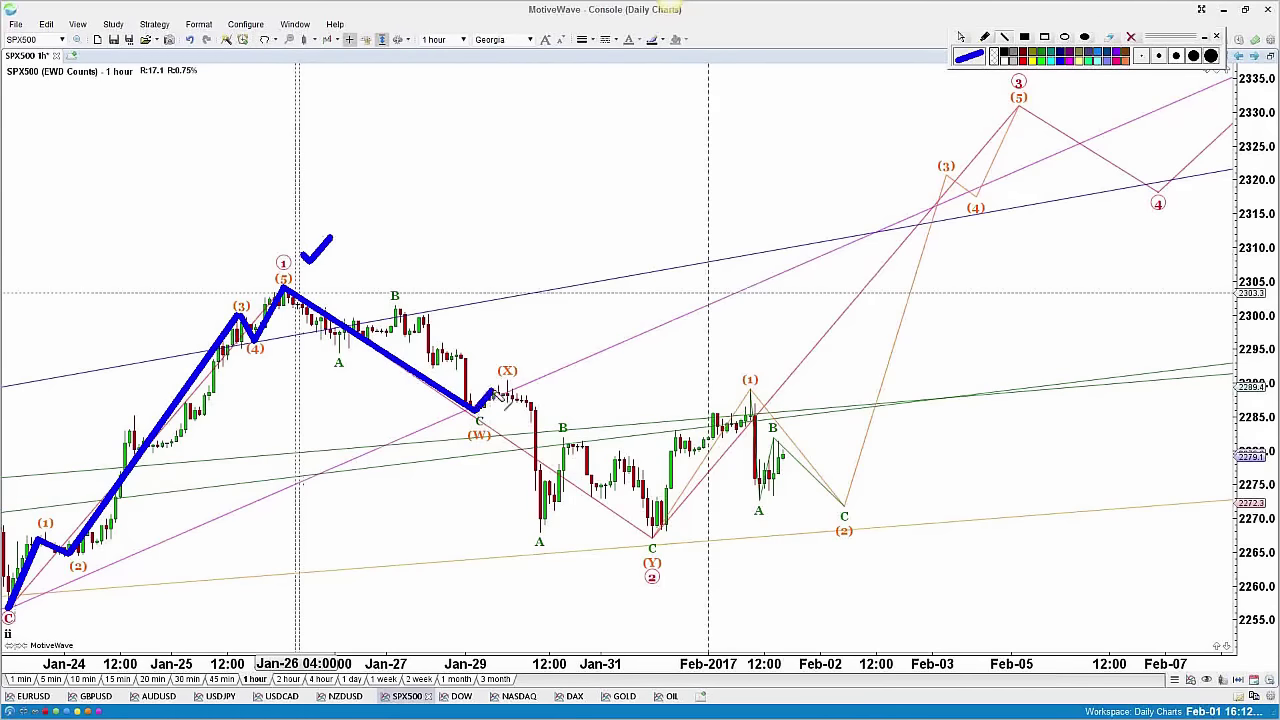
pyautogui.moveTo(512, 384); pyautogui.dragTo(654, 538)
# Select the wave to show its Fibonacci measurements, clear the pen path and return to the four-chart layout.
pyautogui.click(961, 38)
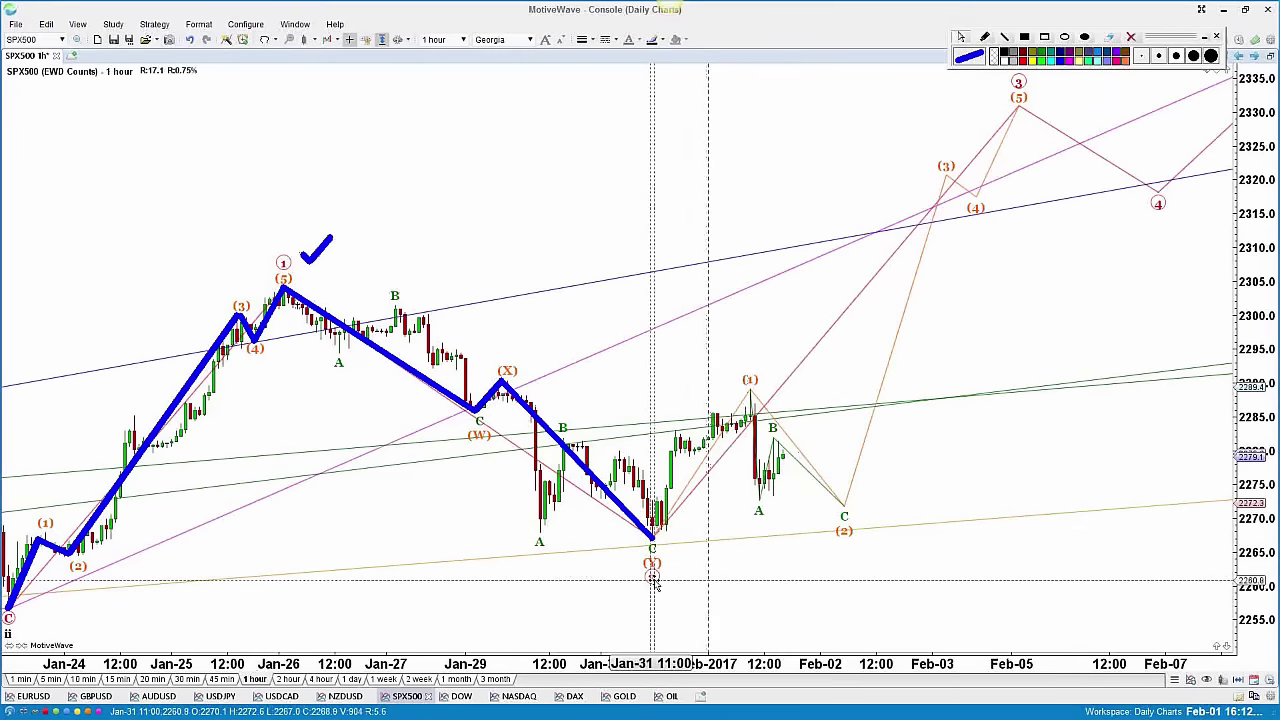
pyautogui.click(741, 614)
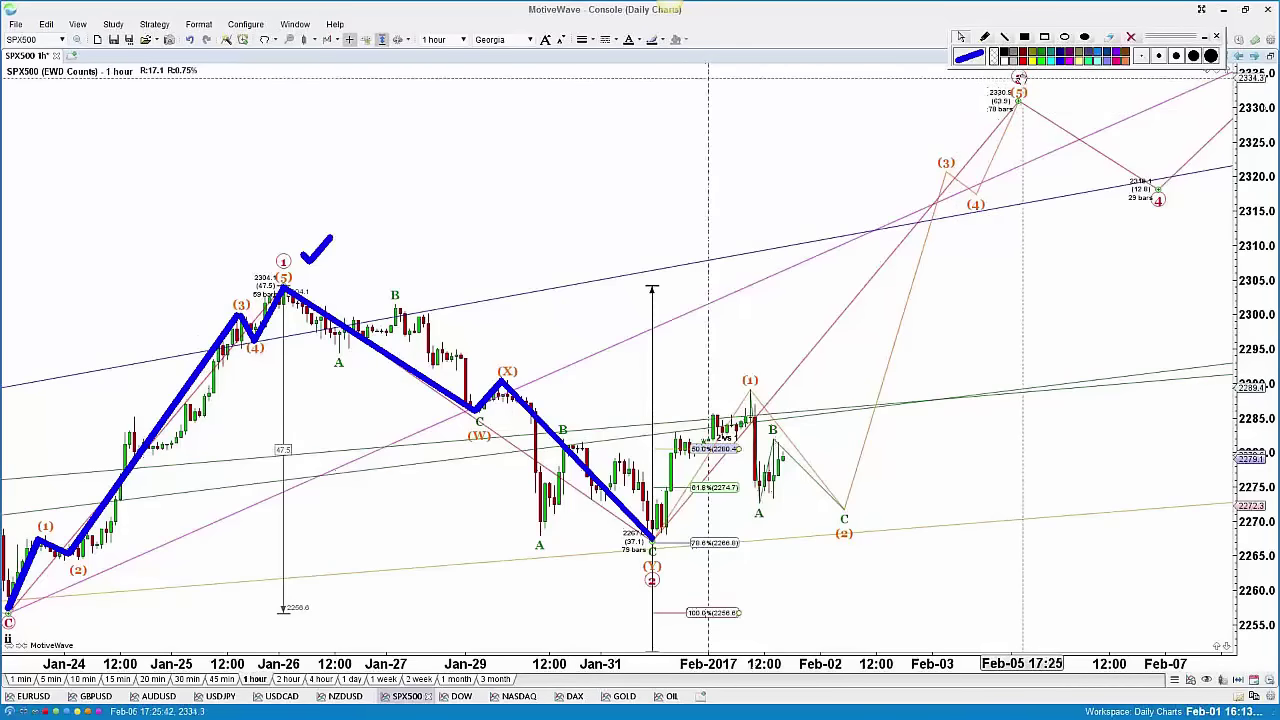
pyautogui.moveTo(1019, 78)
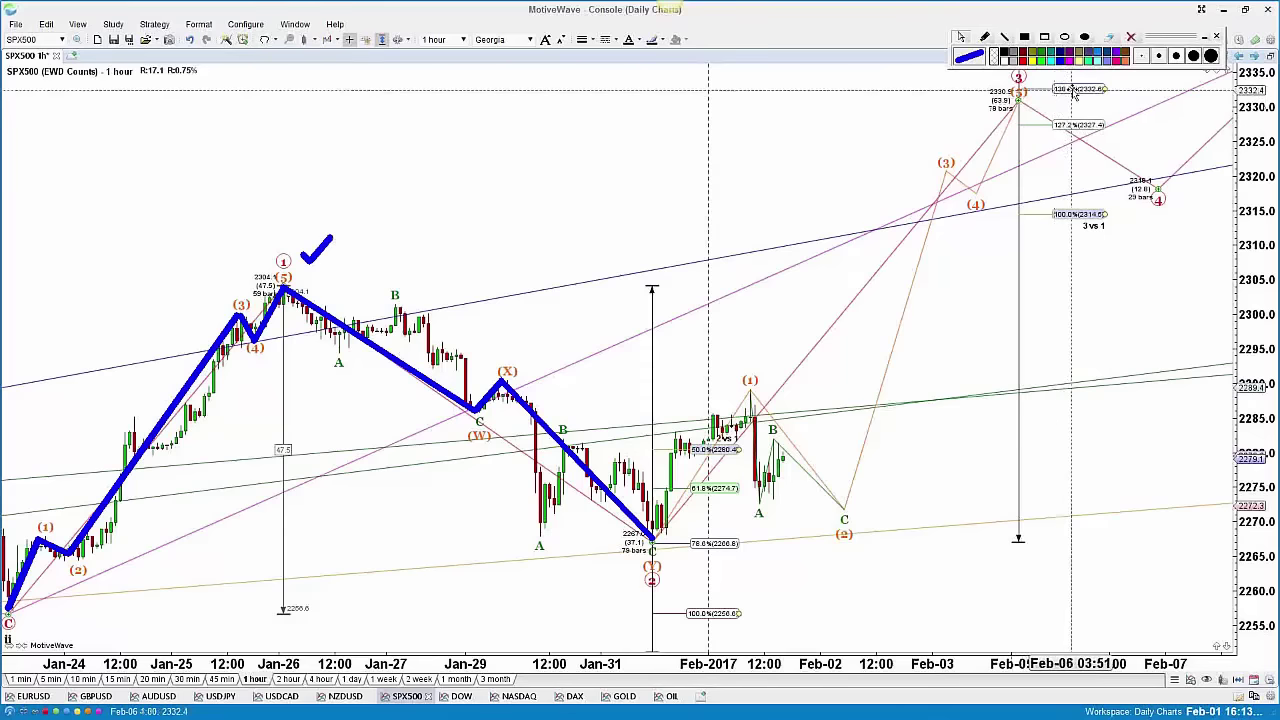
pyautogui.click(1215, 37)
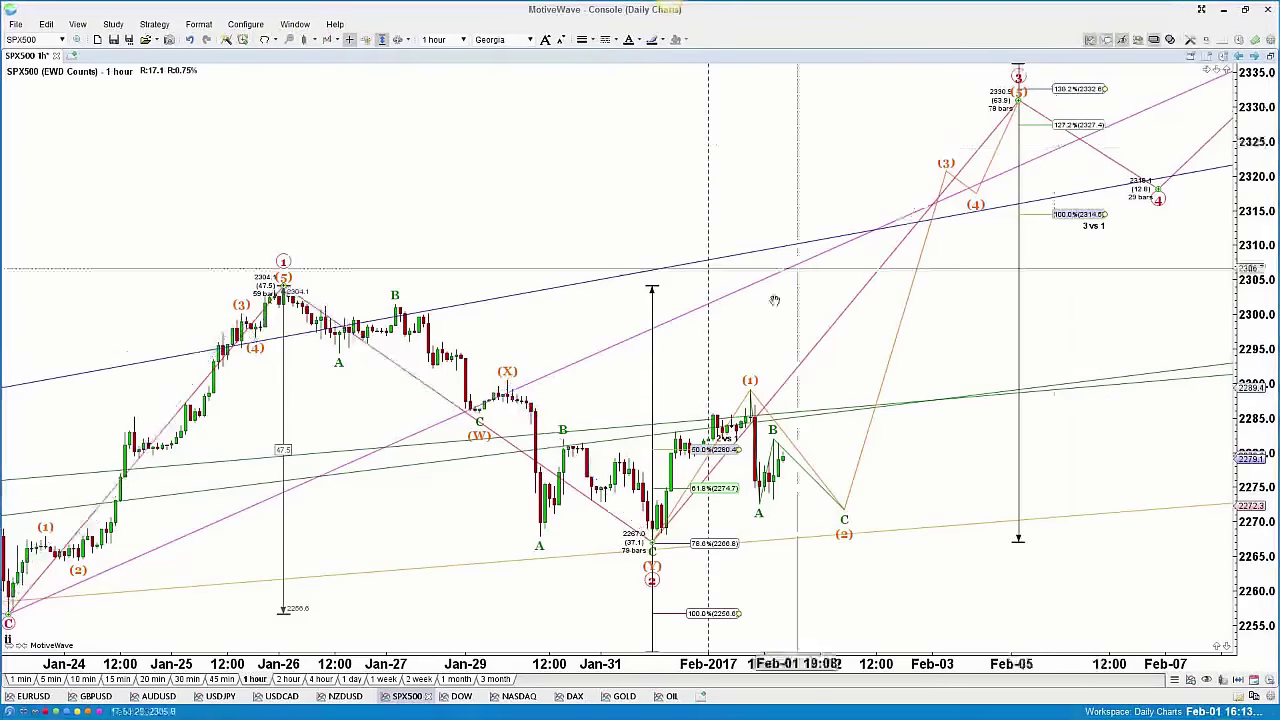
pyautogui.doubleClick(27, 56)
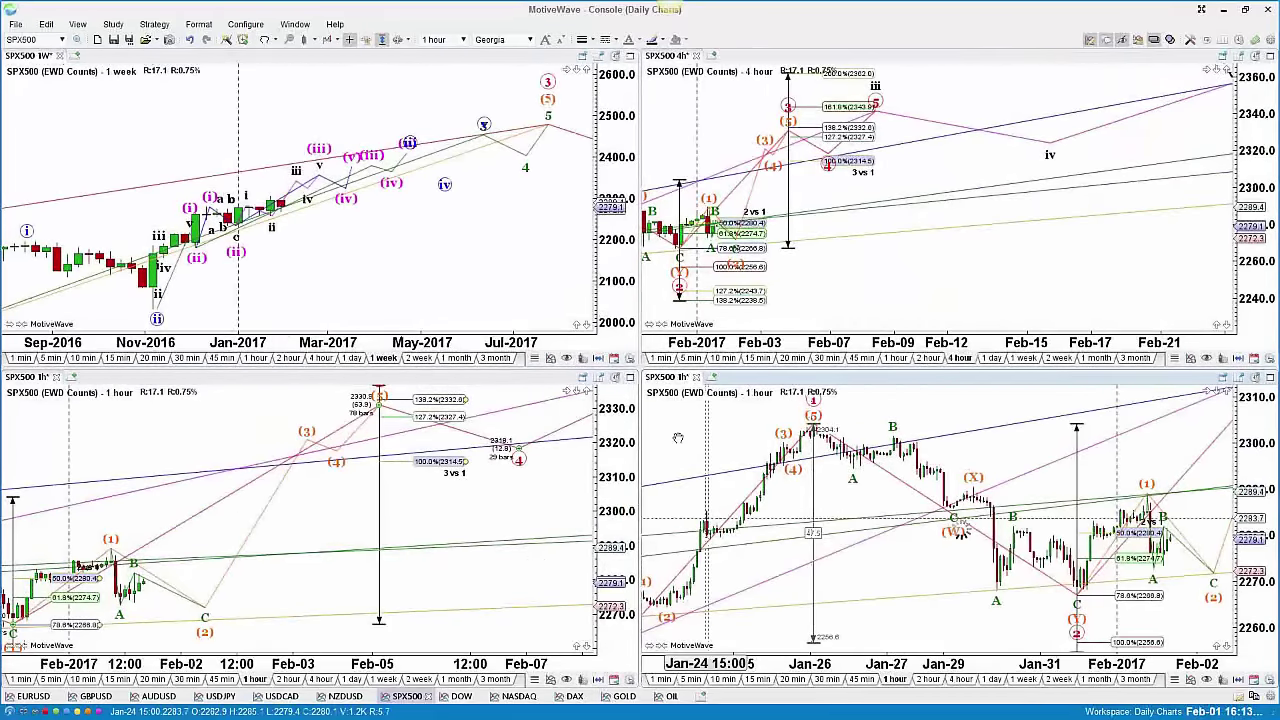
# Maximize the lower-right SPX500 chart and change its bar size to 15 minutes.
pyautogui.doubleClick(664, 378)
pyautogui.write('15')
pyautogui.press('Return')
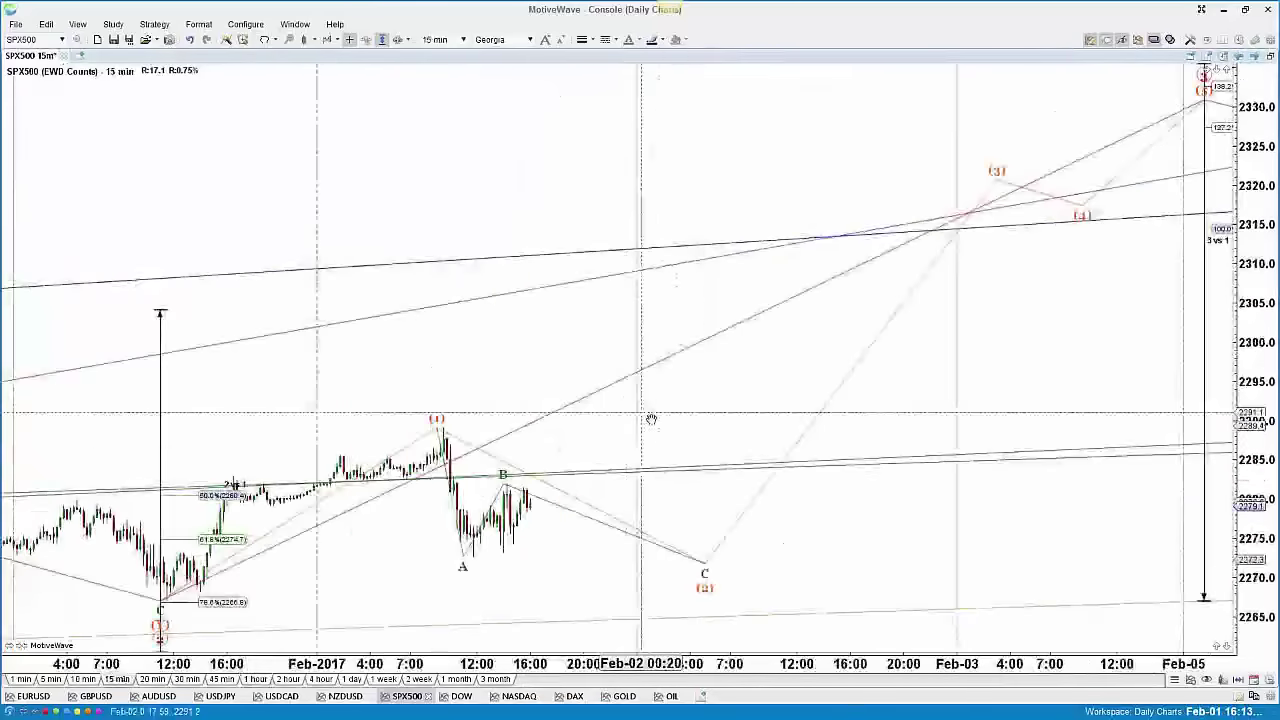
pyautogui.moveTo(651, 419)
pyautogui.mouseDown()
pyautogui.moveTo(714, 434)
pyautogui.moveTo(631, 448)
pyautogui.moveTo(580, 470)
pyautogui.moveTo(588, 482)
pyautogui.moveTo(709, 482)
pyautogui.mouseUp()
# Trace a red pen path from the Jan-31 low up to (1), down to A and up to B.
pyautogui.moveTo(1022, 45)
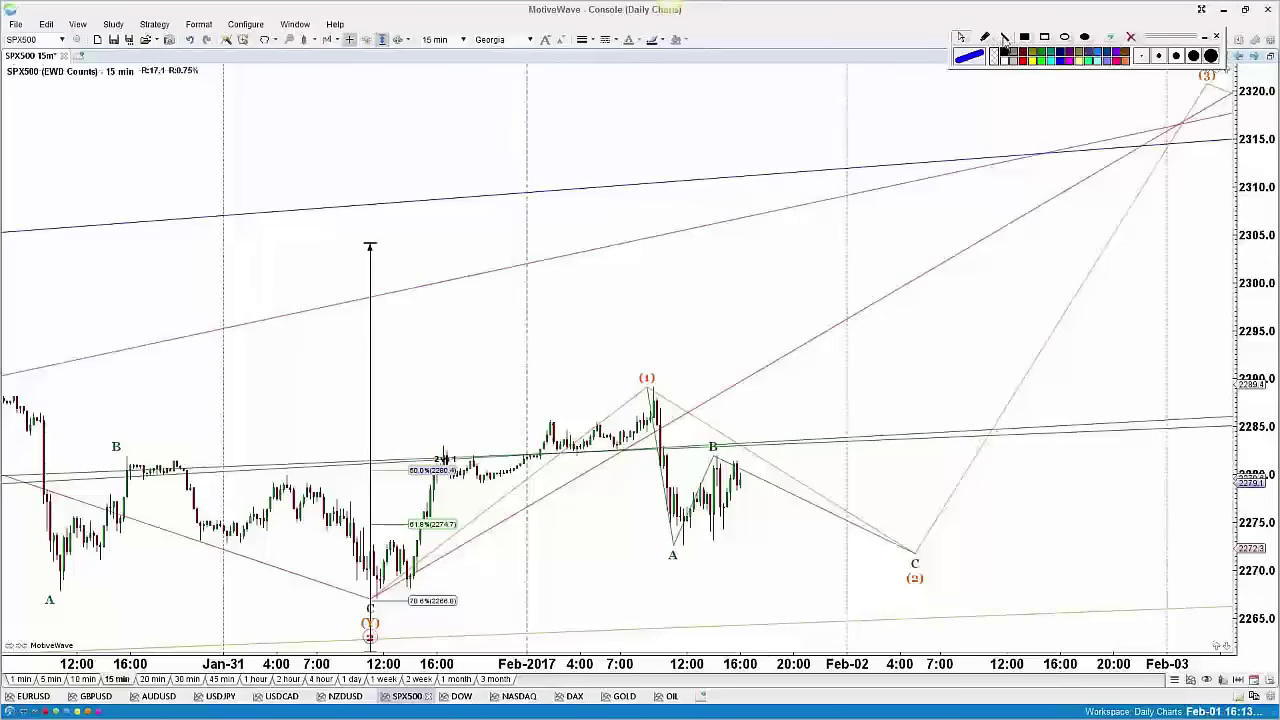
pyautogui.click(1015, 60)
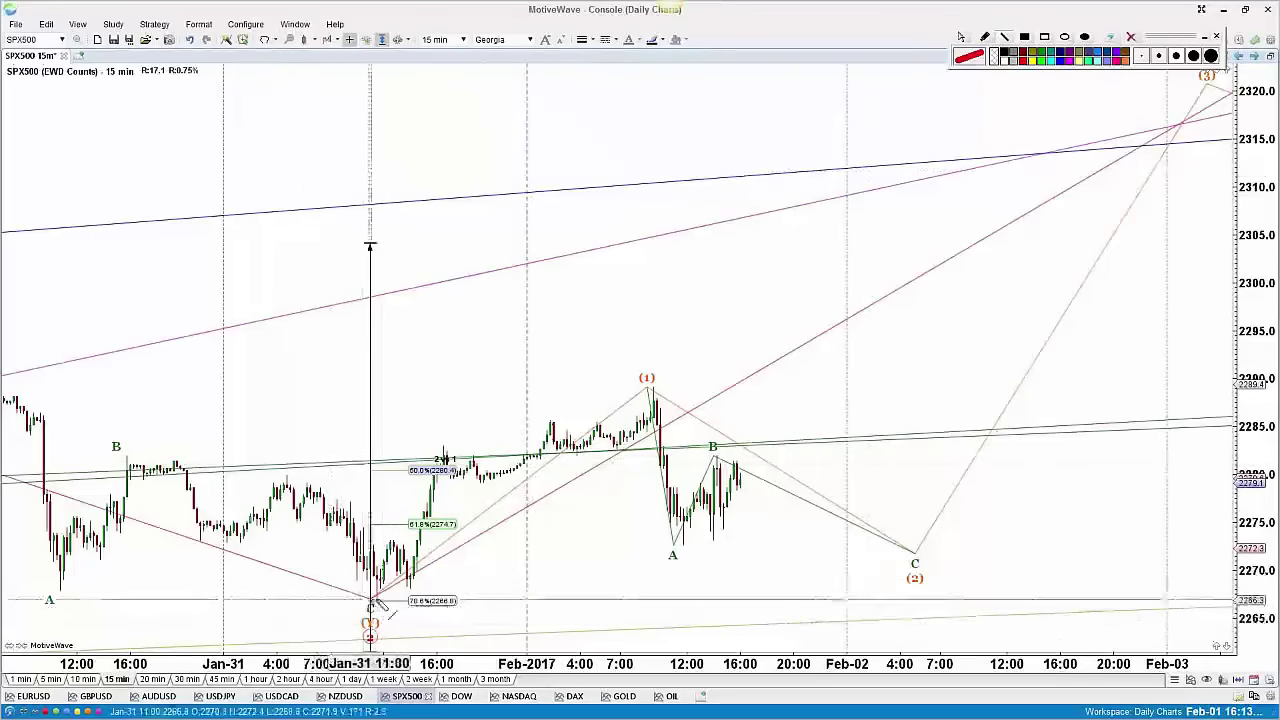
pyautogui.moveTo(389, 541); pyautogui.dragTo(375, 600)
pyautogui.moveTo(390, 543)
pyautogui.mouseDown()
pyautogui.moveTo(408, 585)
pyautogui.moveTo(446, 446)
pyautogui.moveTo(505, 476)
pyautogui.moveTo(649, 392)
pyautogui.mouseUp()
pyautogui.moveTo(654, 440)
pyautogui.mouseDown()
pyautogui.moveTo(686, 550)
pyautogui.moveTo(716, 458)
pyautogui.moveTo(830, 538)
pyautogui.moveTo(826, 548)
pyautogui.mouseUp()
# Select the ABC wave to show its Fibonacci levels and move its C (2) point earlier.
pyautogui.click(958, 37)
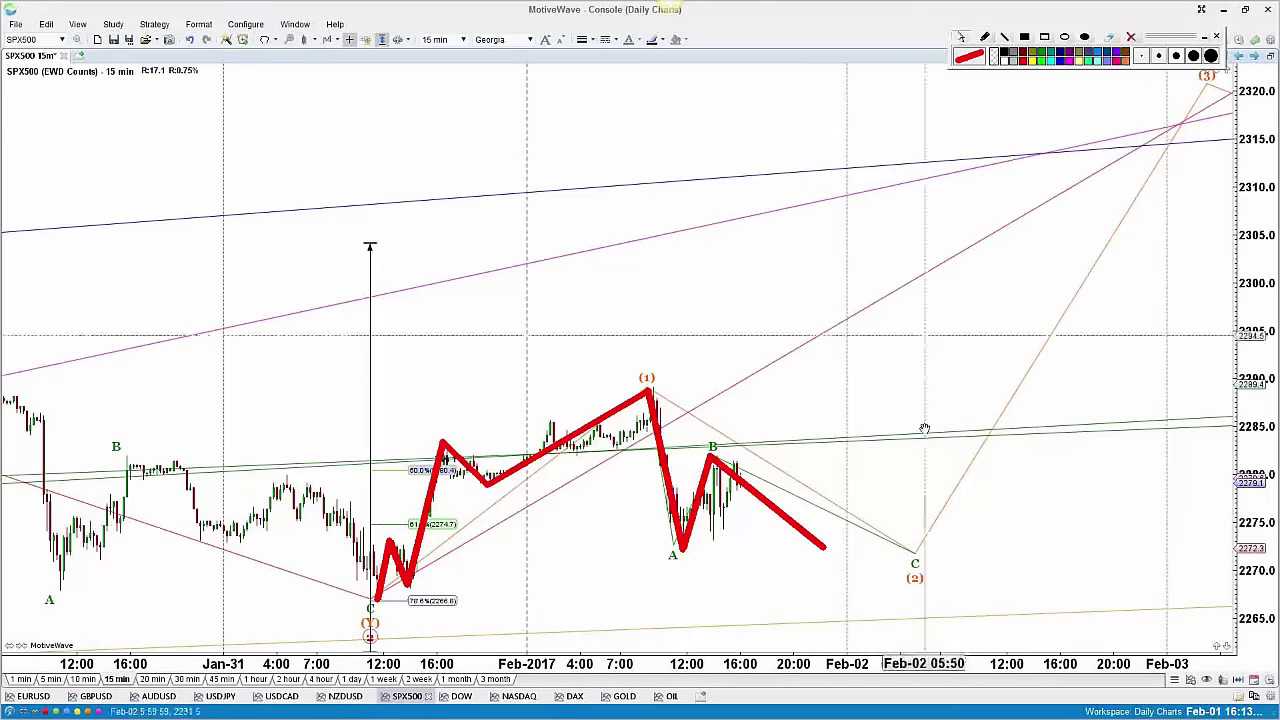
pyautogui.click(915, 579)
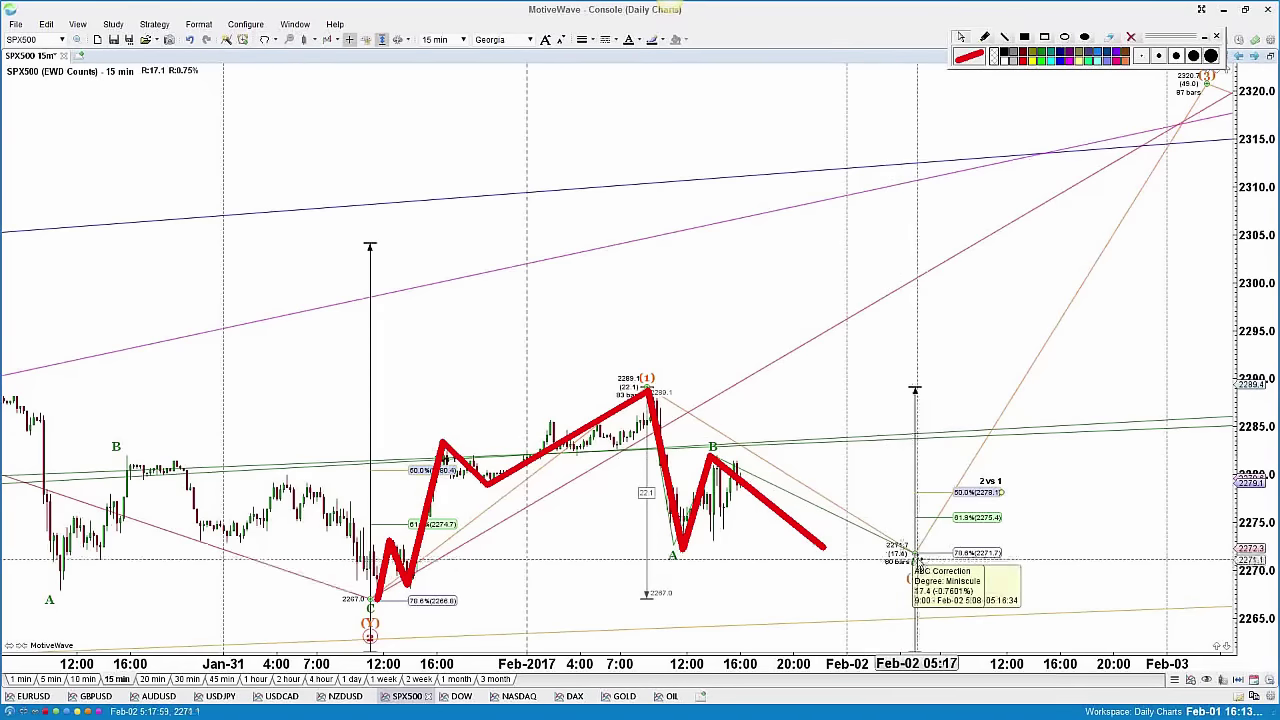
pyautogui.moveTo(917, 563); pyautogui.dragTo(845, 566)
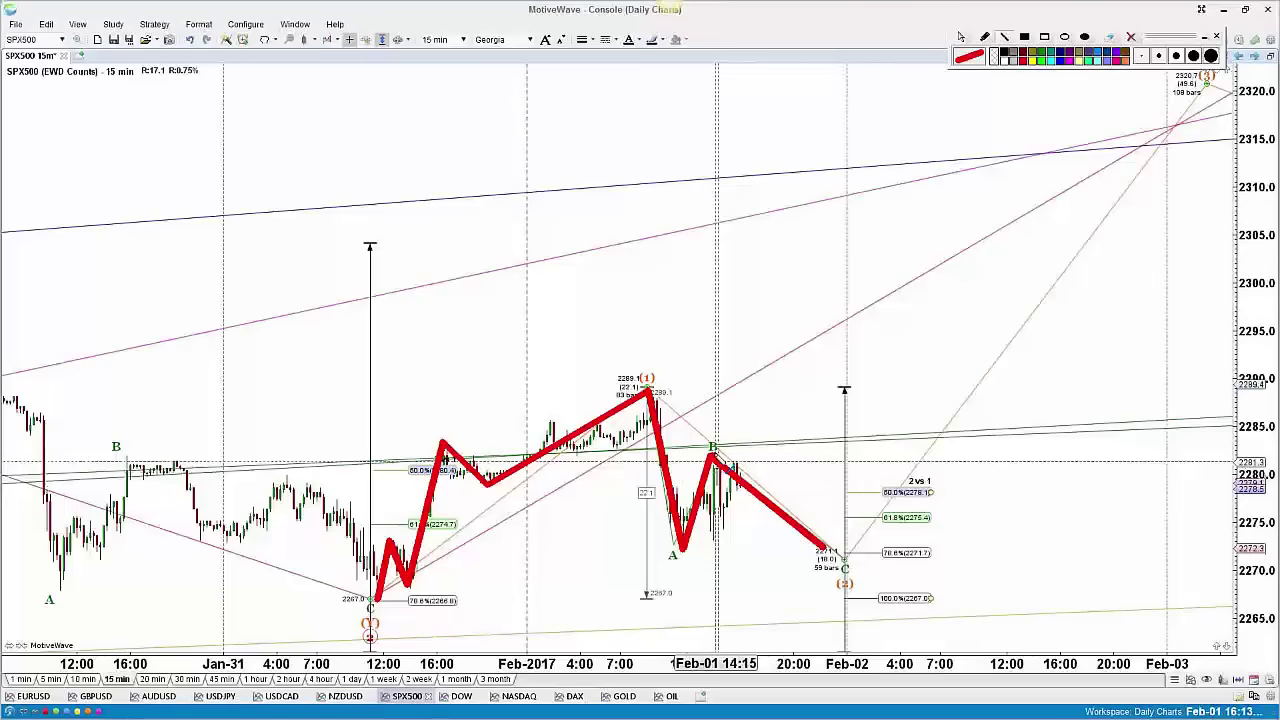
# Draw red strokes: a drop from (1), a rally past 2305, an alternative drop below (2), and a (1)-high line.
pyautogui.moveTo(716, 462); pyautogui.dragTo(832, 544)
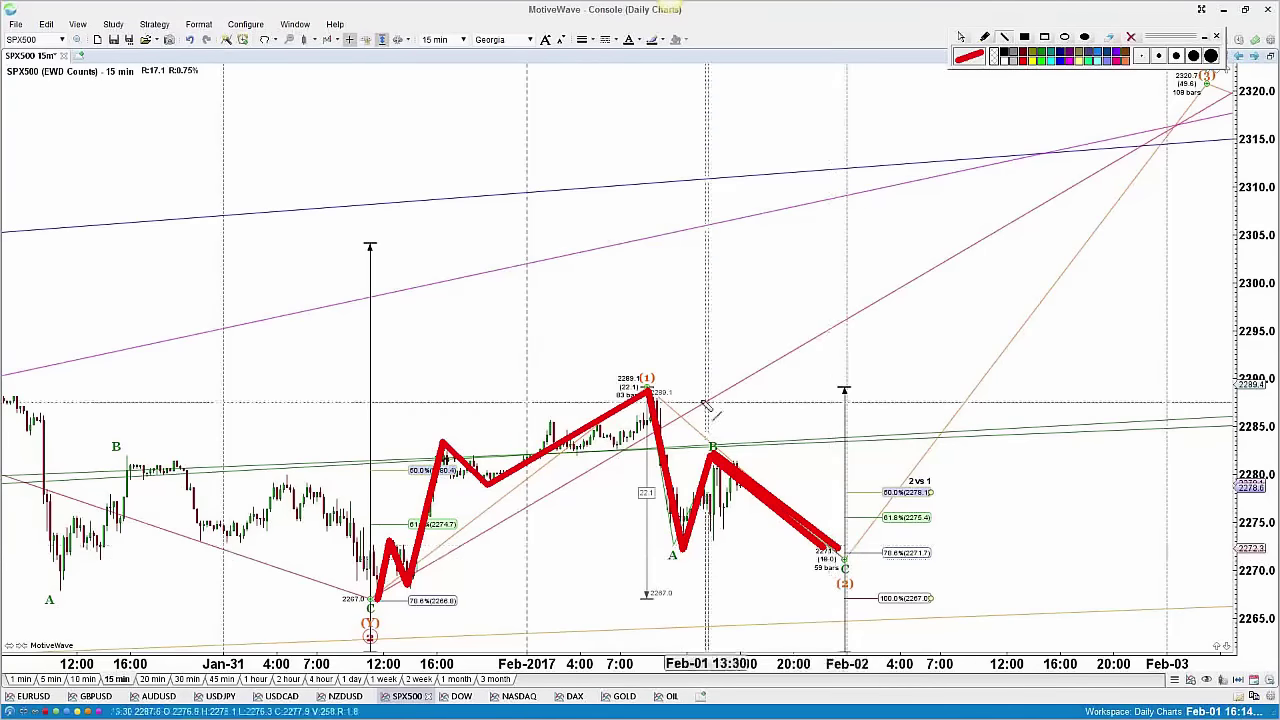
pyautogui.moveTo(648, 384); pyautogui.dragTo(896, 577)
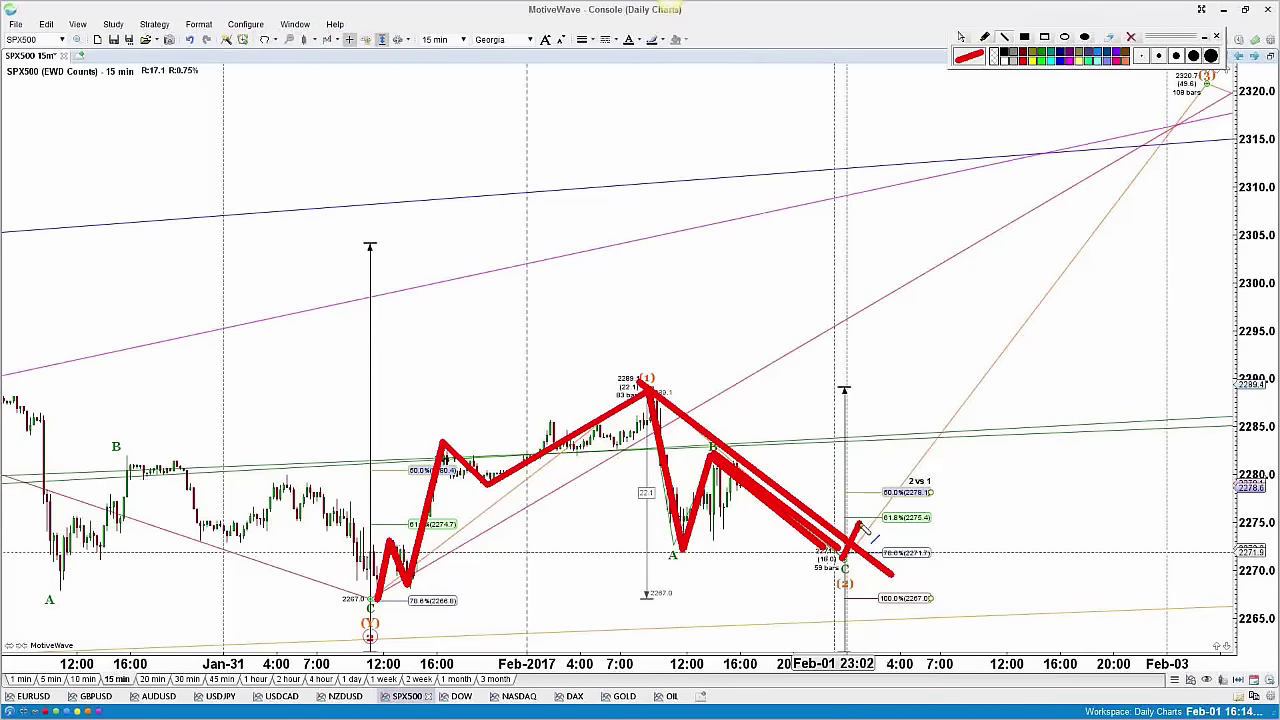
pyautogui.moveTo(862, 524)
pyautogui.mouseDown()
pyautogui.moveTo(882, 564)
pyautogui.moveTo(871, 540)
pyautogui.moveTo(920, 397)
pyautogui.moveTo(950, 218)
pyautogui.mouseUp()
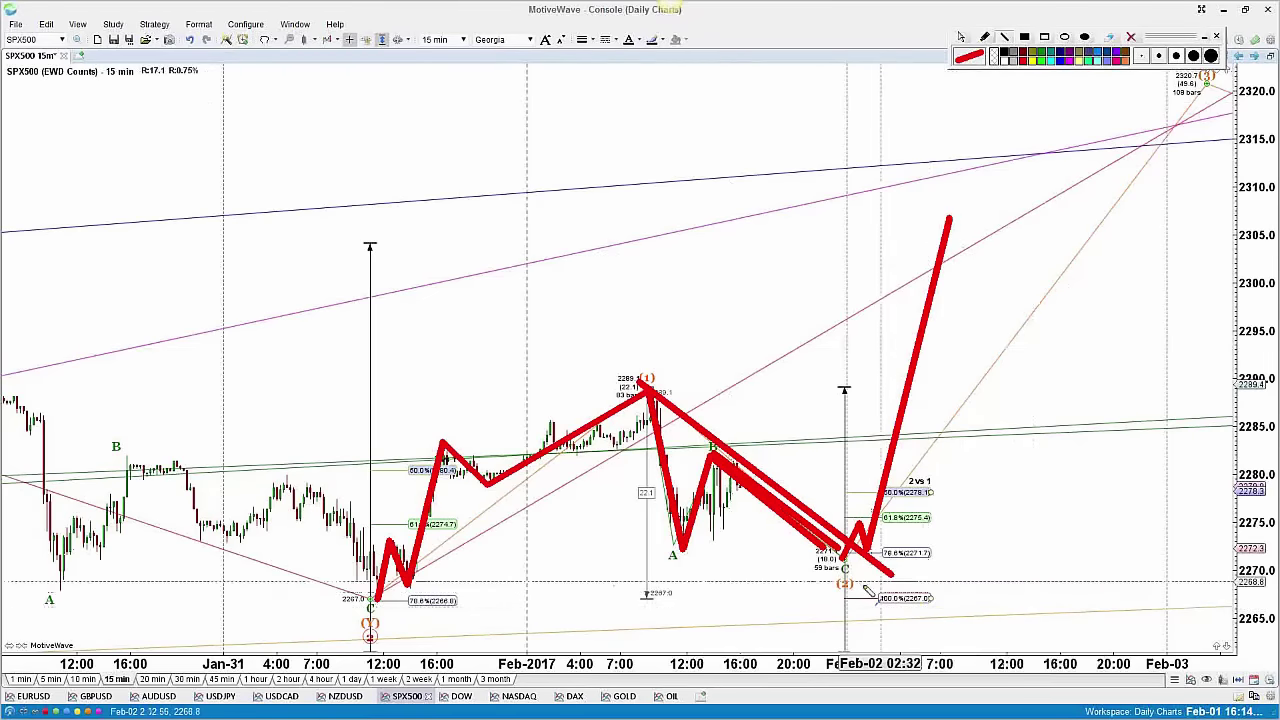
pyautogui.moveTo(845, 552); pyautogui.dragTo(875, 678)
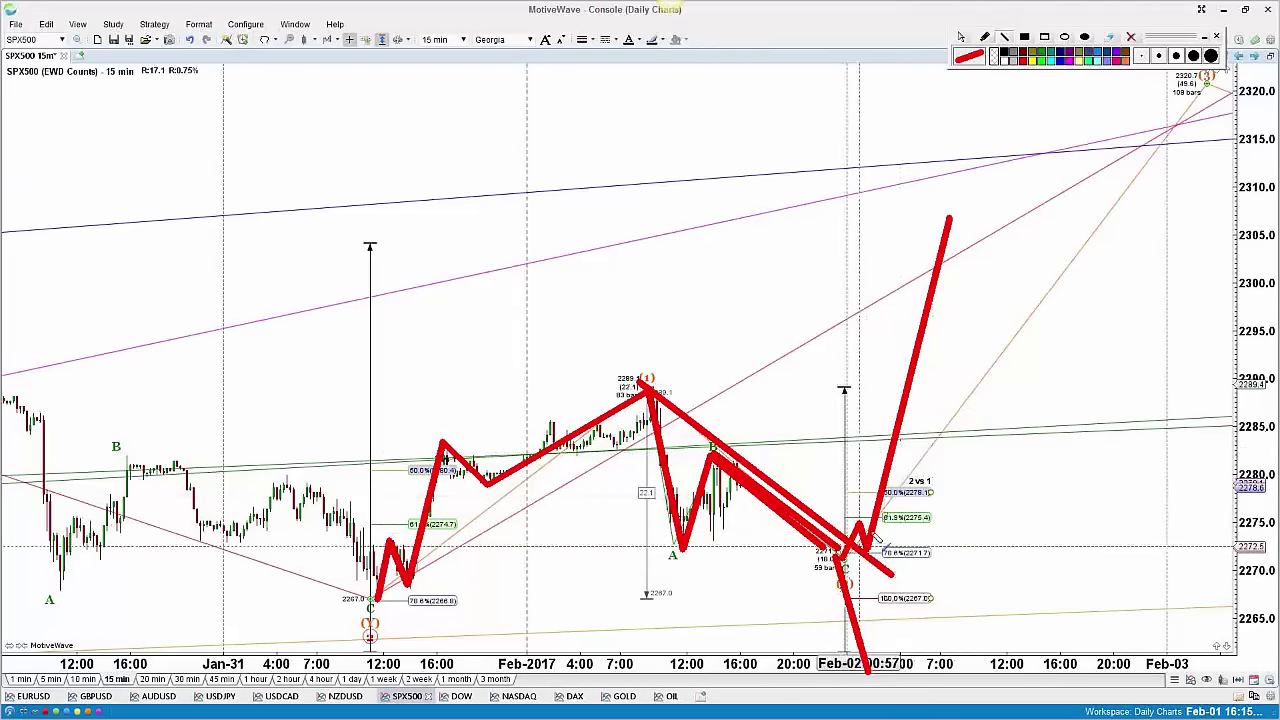
pyautogui.moveTo(645, 388); pyautogui.dragTo(1015, 393)
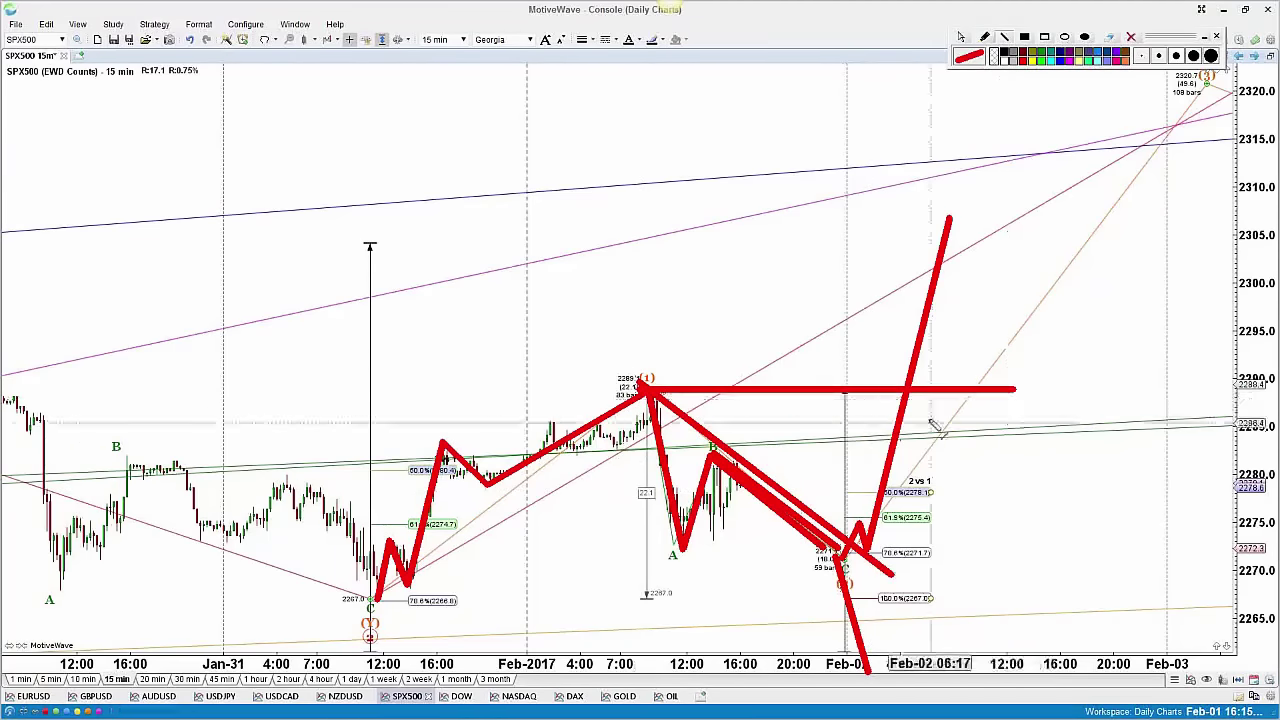
pyautogui.moveTo(886, 368); pyautogui.dragTo(926, 414)
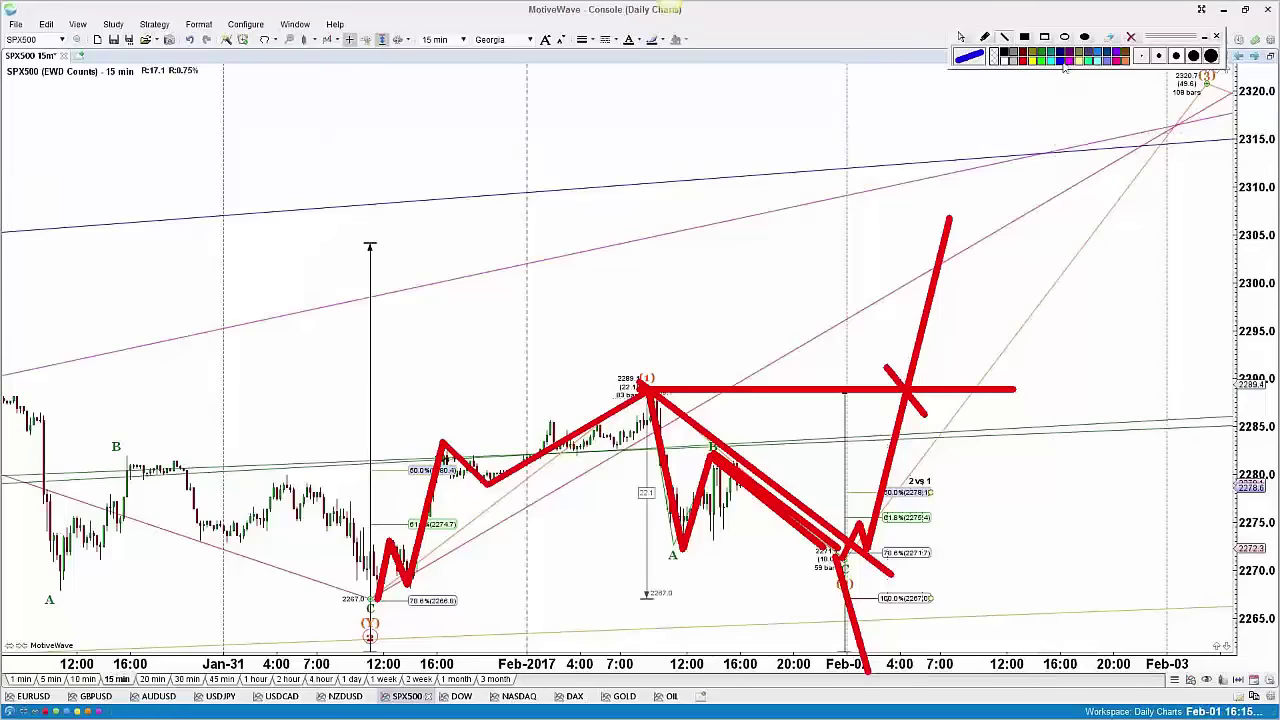
# Mark the breakout intersection with a blue X, then clear all pen drawings from the chart.
pyautogui.click(1065, 62)
pyautogui.moveTo(882, 361); pyautogui.dragTo(942, 422)
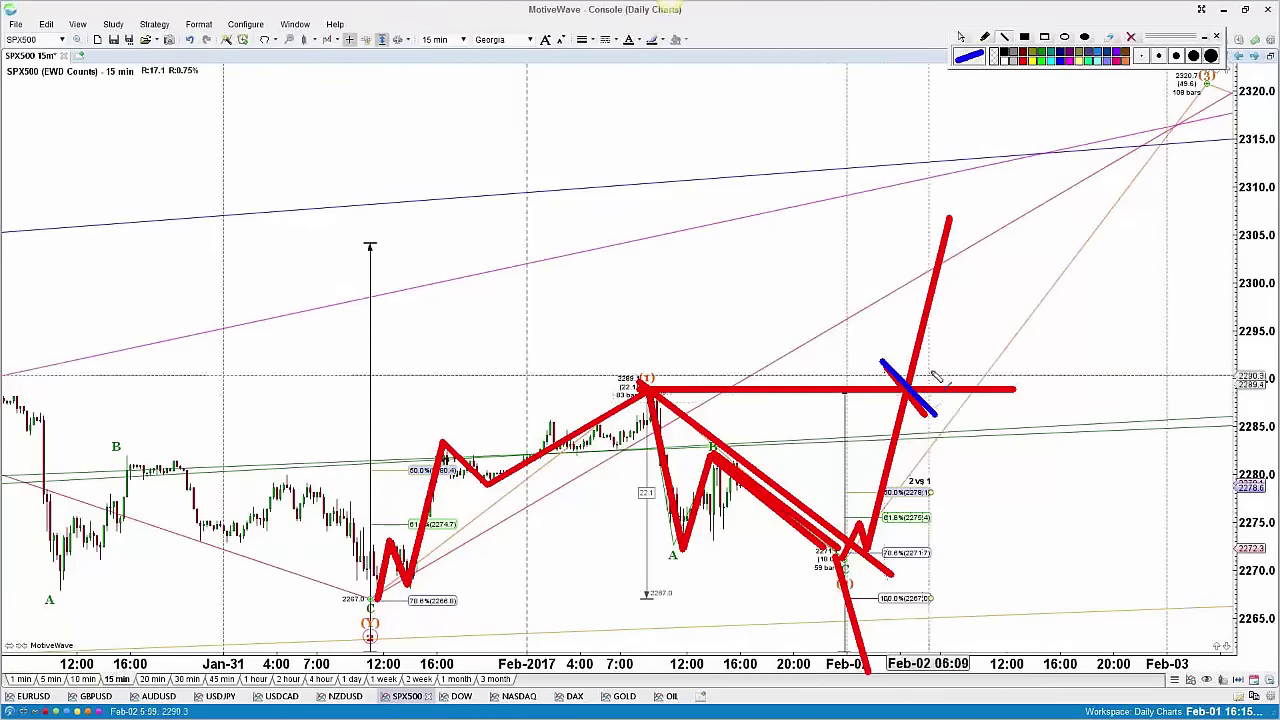
pyautogui.moveTo(935, 366); pyautogui.dragTo(883, 411)
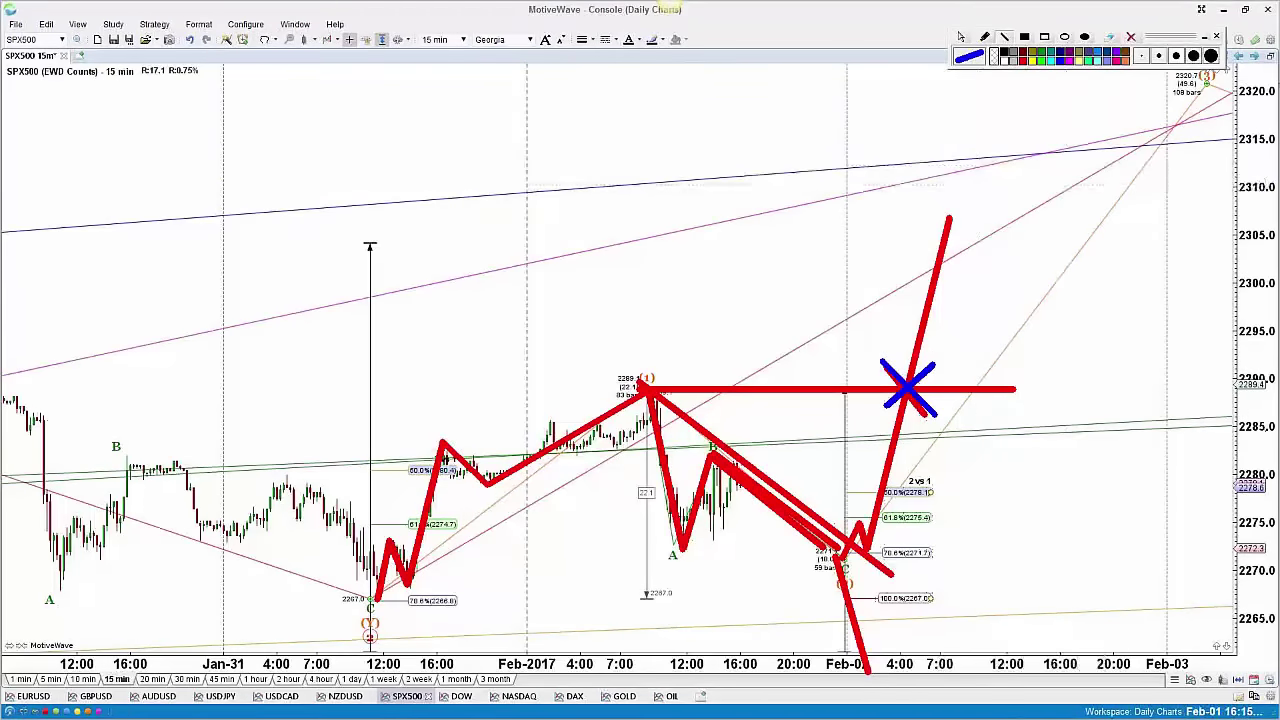
pyautogui.click(1216, 38)
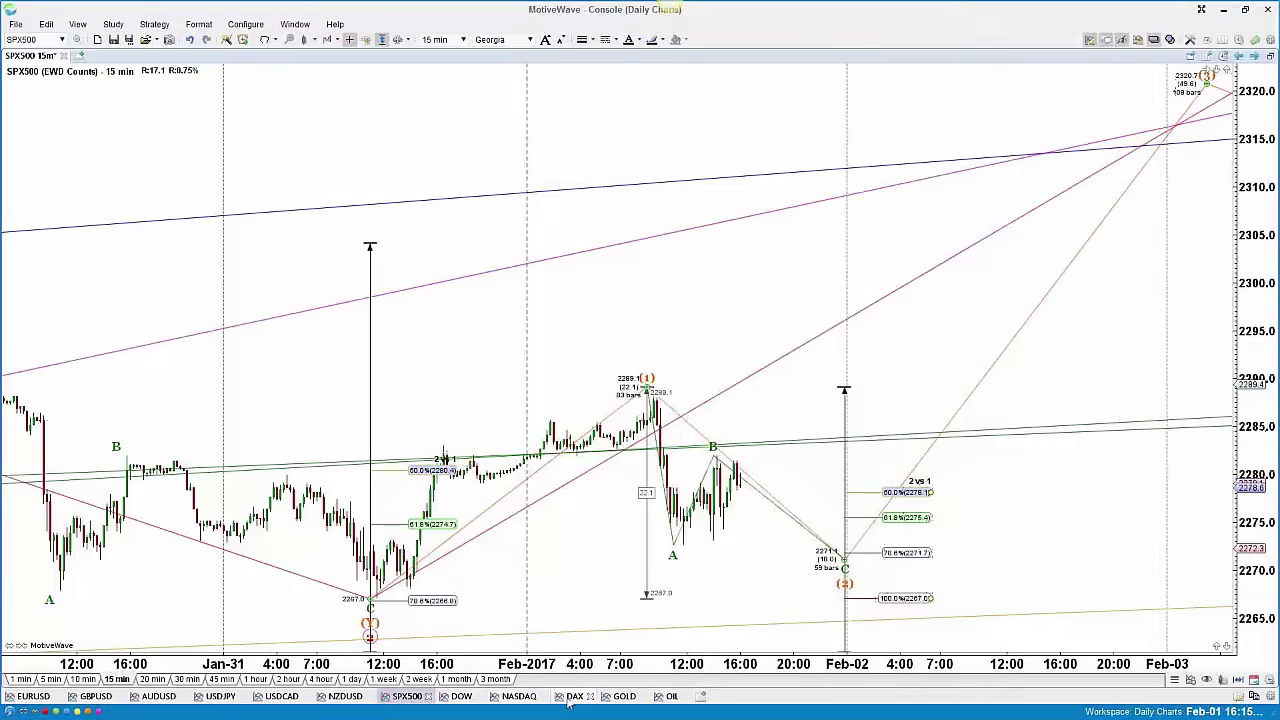
# On the US Oil 4-hour chart, draw a blue box around the January trading range.
pyautogui.click(668, 696)
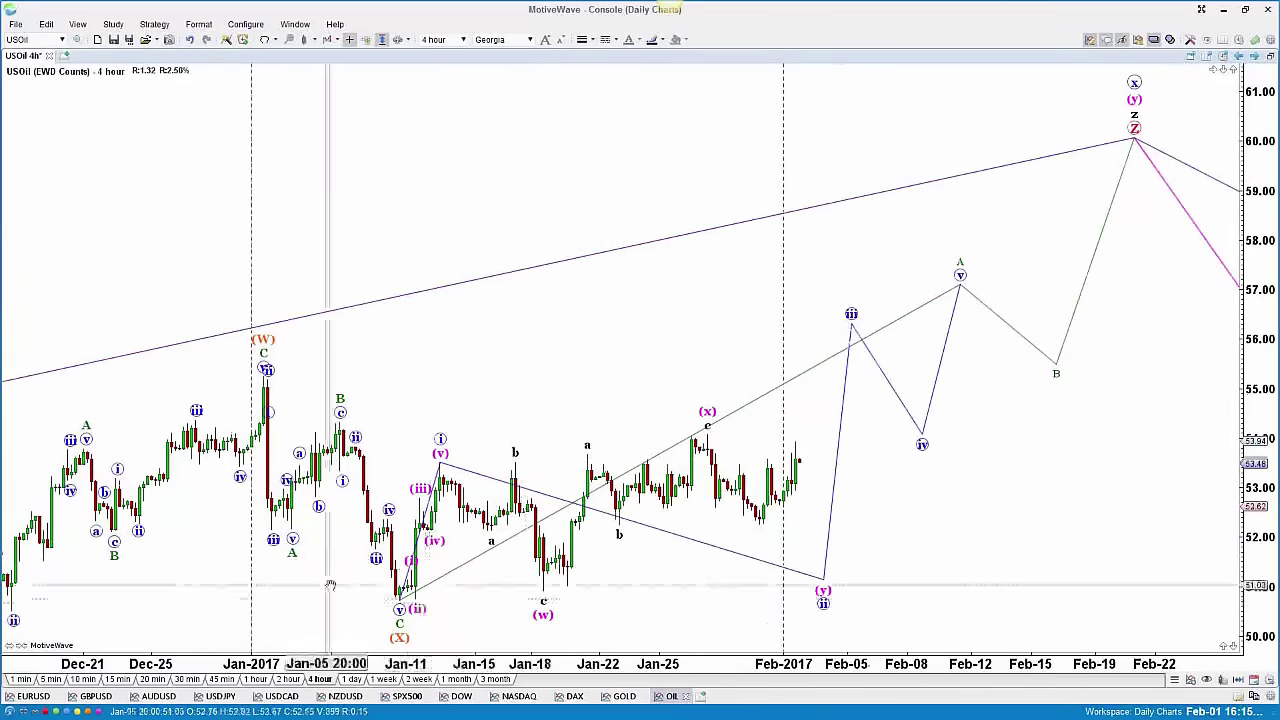
pyautogui.moveTo(408, 514)
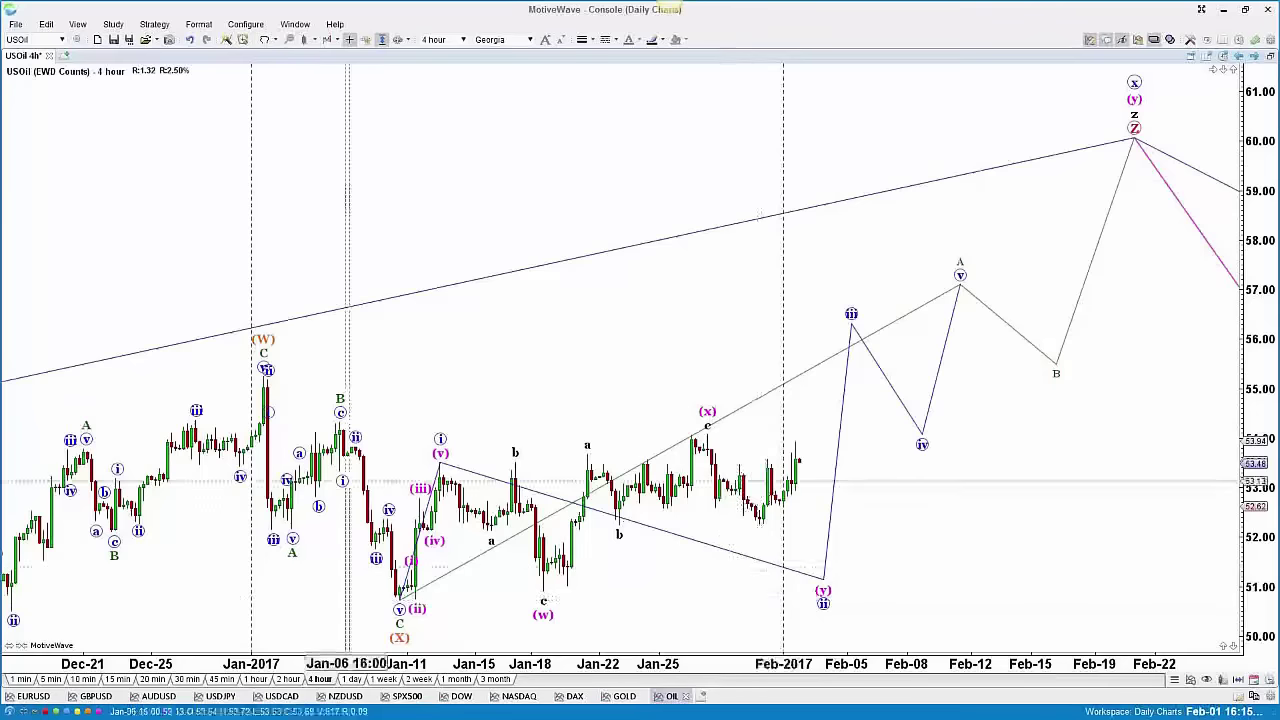
pyautogui.hotkey('ctrl', 'shift', 'd')
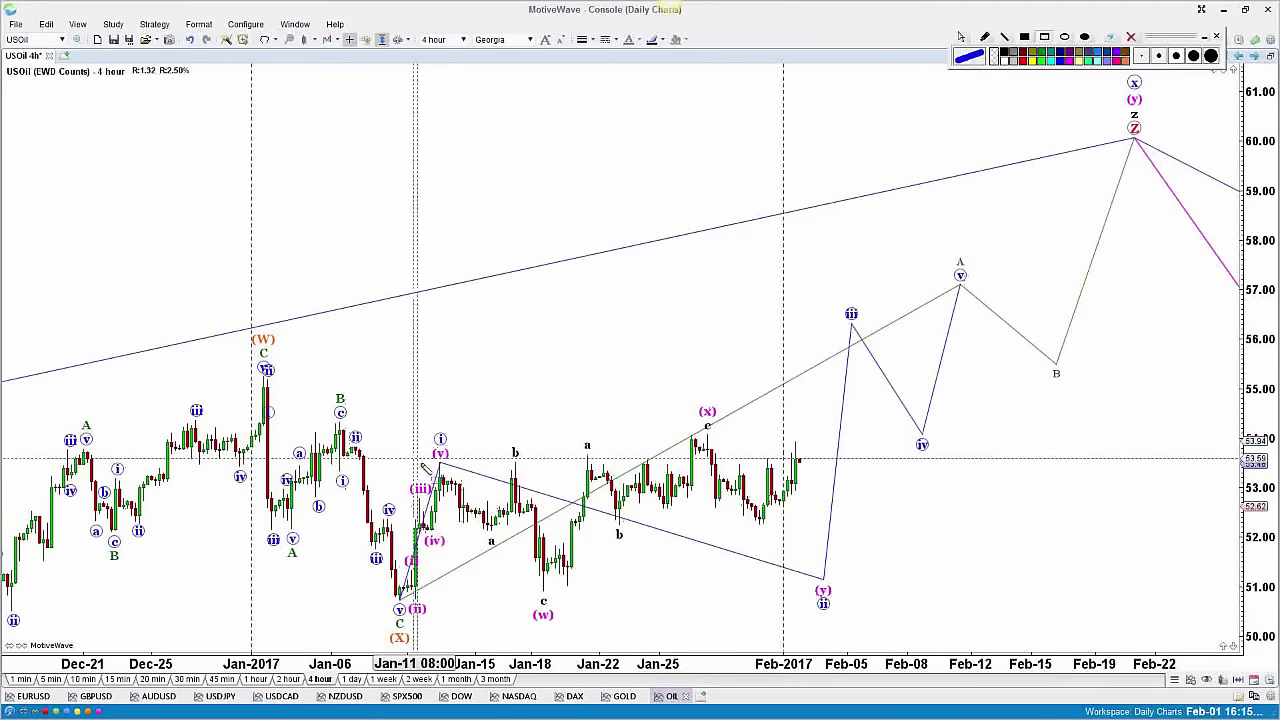
pyautogui.moveTo(427, 462)
pyautogui.mouseDown()
pyautogui.moveTo(531, 509)
pyautogui.moveTo(603, 571)
pyautogui.moveTo(603, 603)
pyautogui.moveTo(888, 598)
pyautogui.mouseUp()
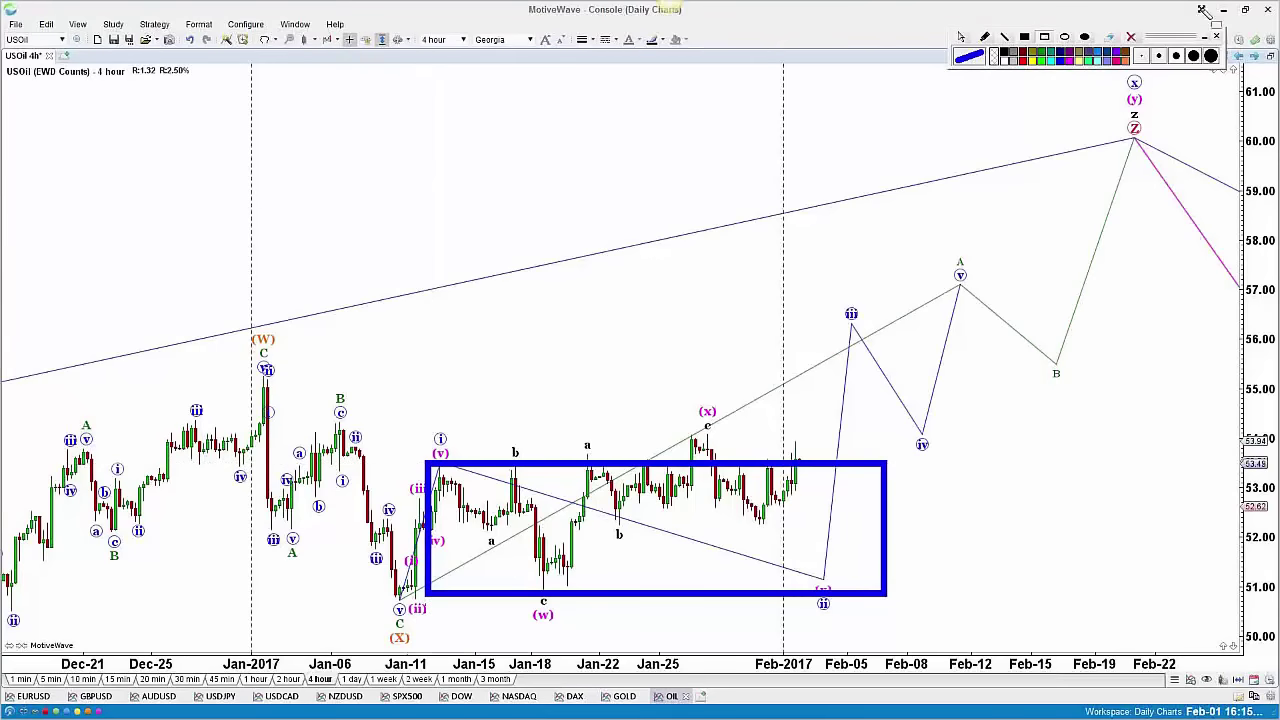
# Circle the (x) peak in magenta and sketch an upward stroke continuing past it.
pyautogui.click(1072, 58)
pyautogui.moveTo(680, 428); pyautogui.dragTo(705, 484)
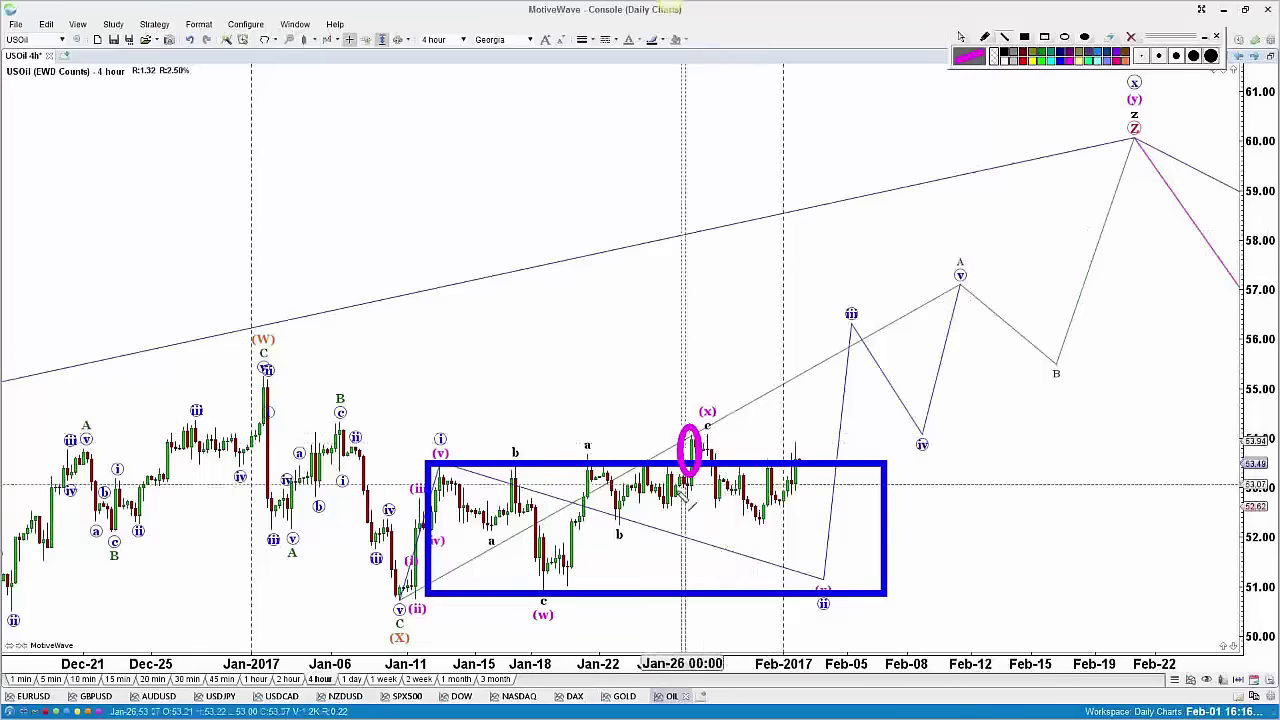
pyautogui.moveTo(680, 492)
pyautogui.mouseDown()
pyautogui.moveTo(695, 434)
pyautogui.moveTo(706, 442)
pyautogui.mouseUp()
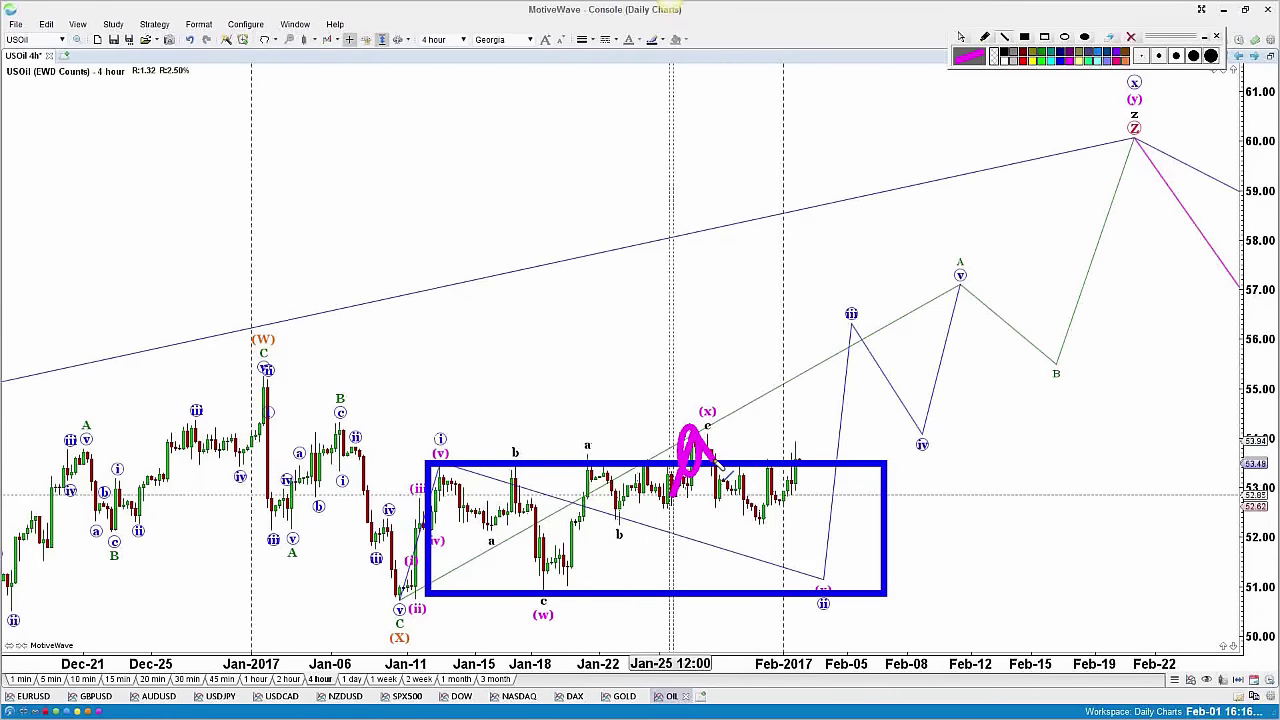
pyautogui.moveTo(714, 462)
pyautogui.mouseDown()
pyautogui.moveTo(741, 428)
pyautogui.moveTo(751, 367)
pyautogui.mouseUp()
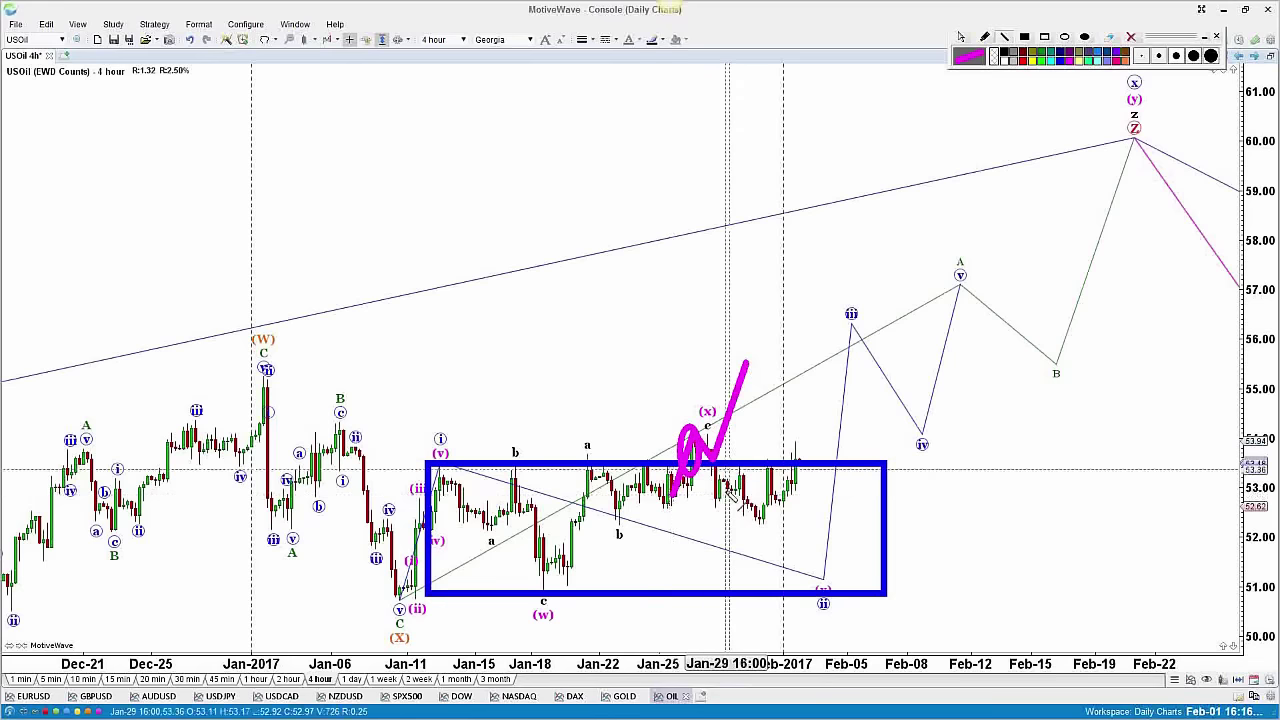
pyautogui.click(1021, 62)
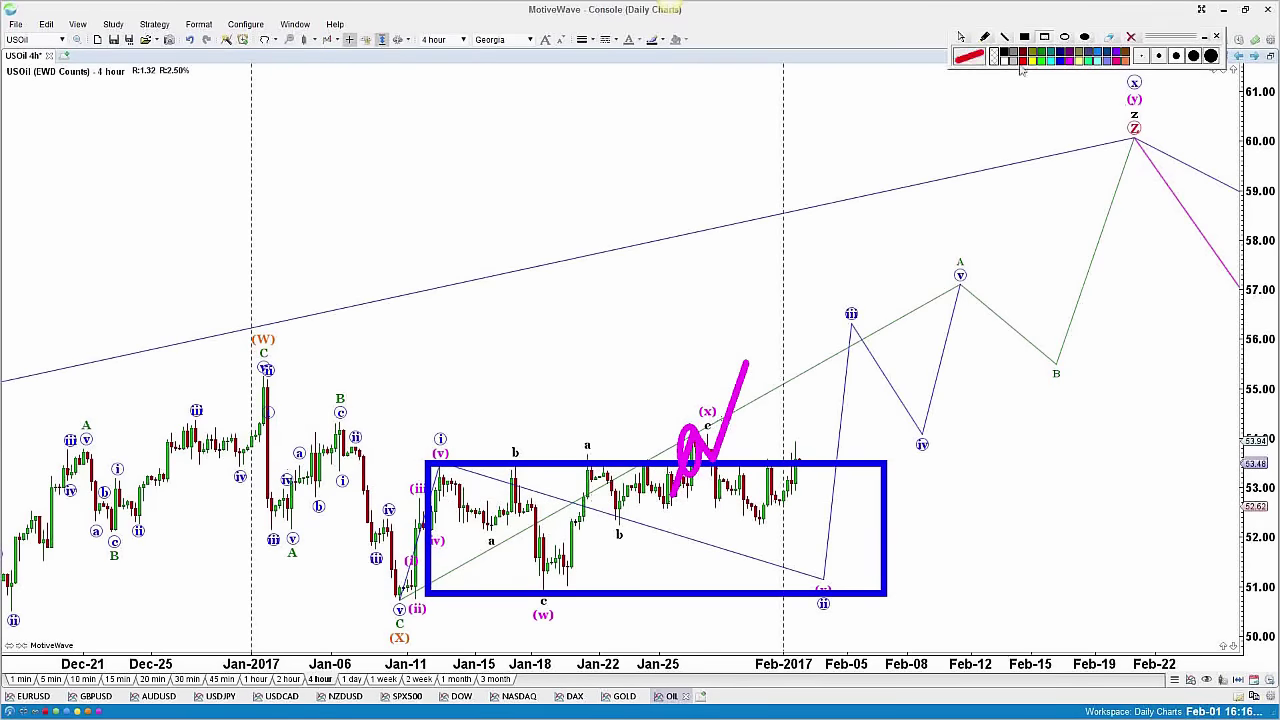
# Box the candles after the (x) peak in red and draw a red line path down, then up toward 58.
pyautogui.moveTo(712, 466); pyautogui.dragTo(724, 510)
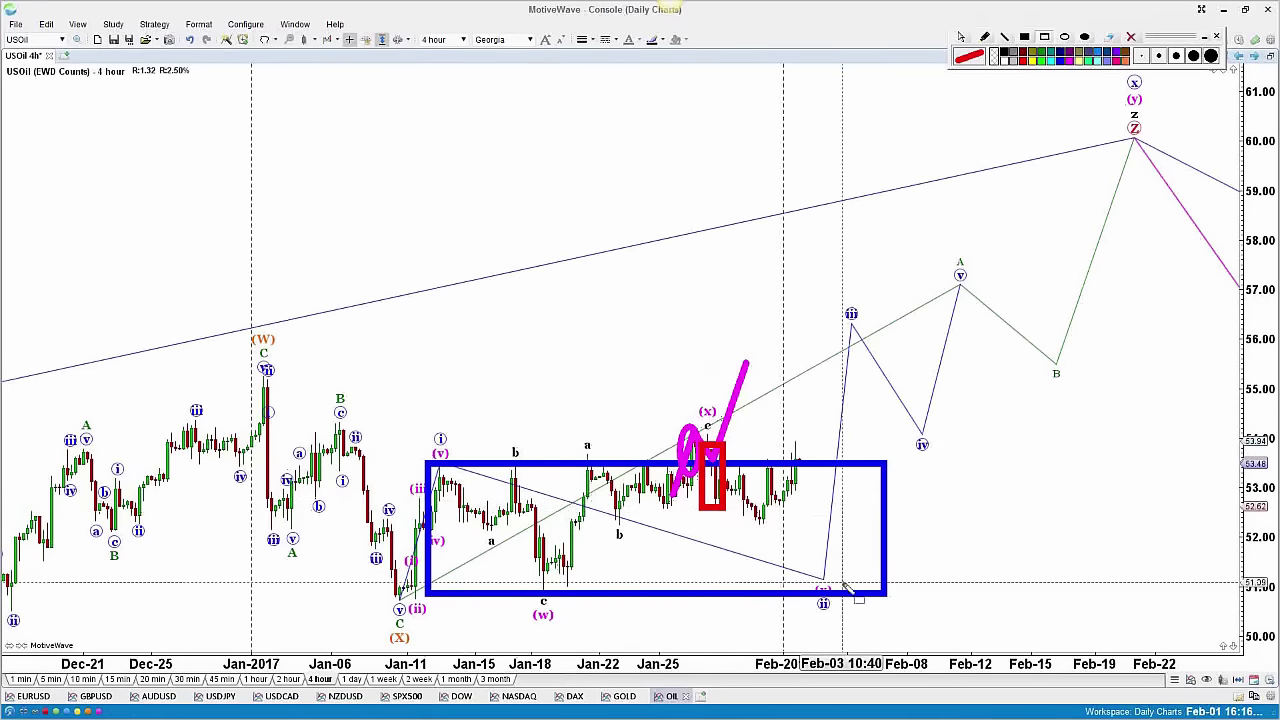
pyautogui.click(1005, 38)
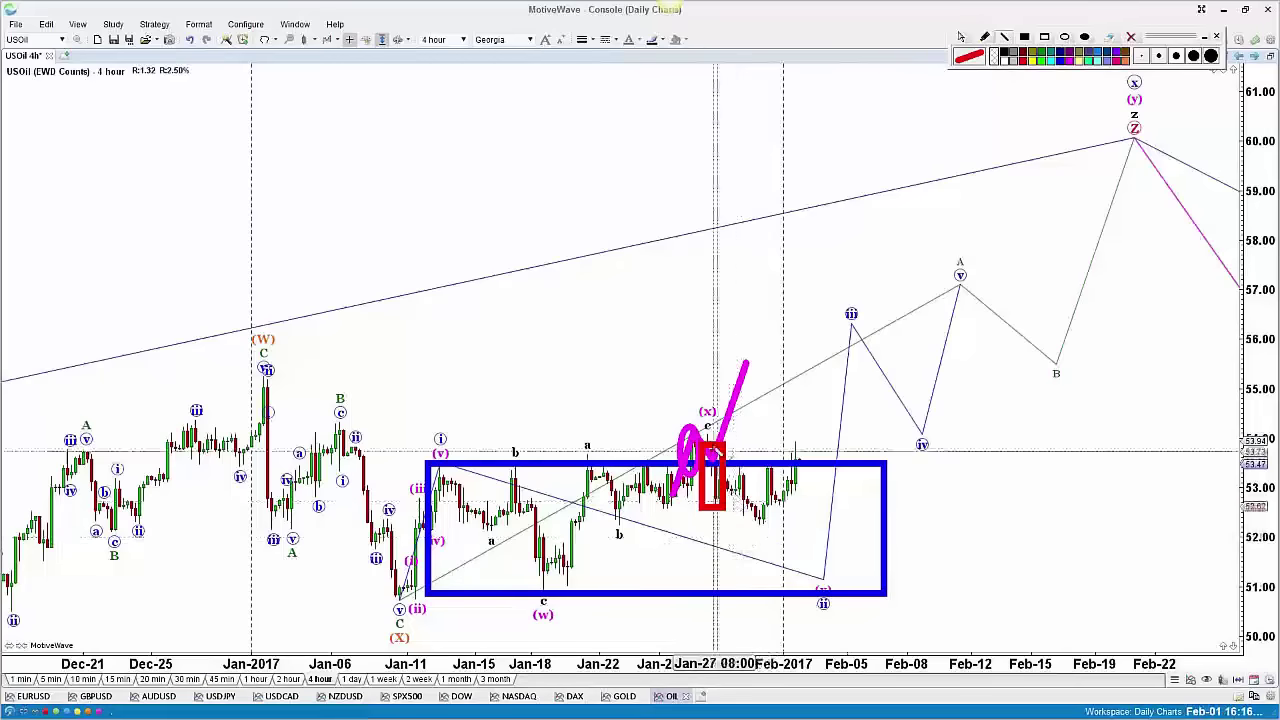
pyautogui.moveTo(712, 448)
pyautogui.mouseDown()
pyautogui.moveTo(763, 530)
pyautogui.moveTo(800, 463)
pyautogui.moveTo(848, 592)
pyautogui.mouseUp()
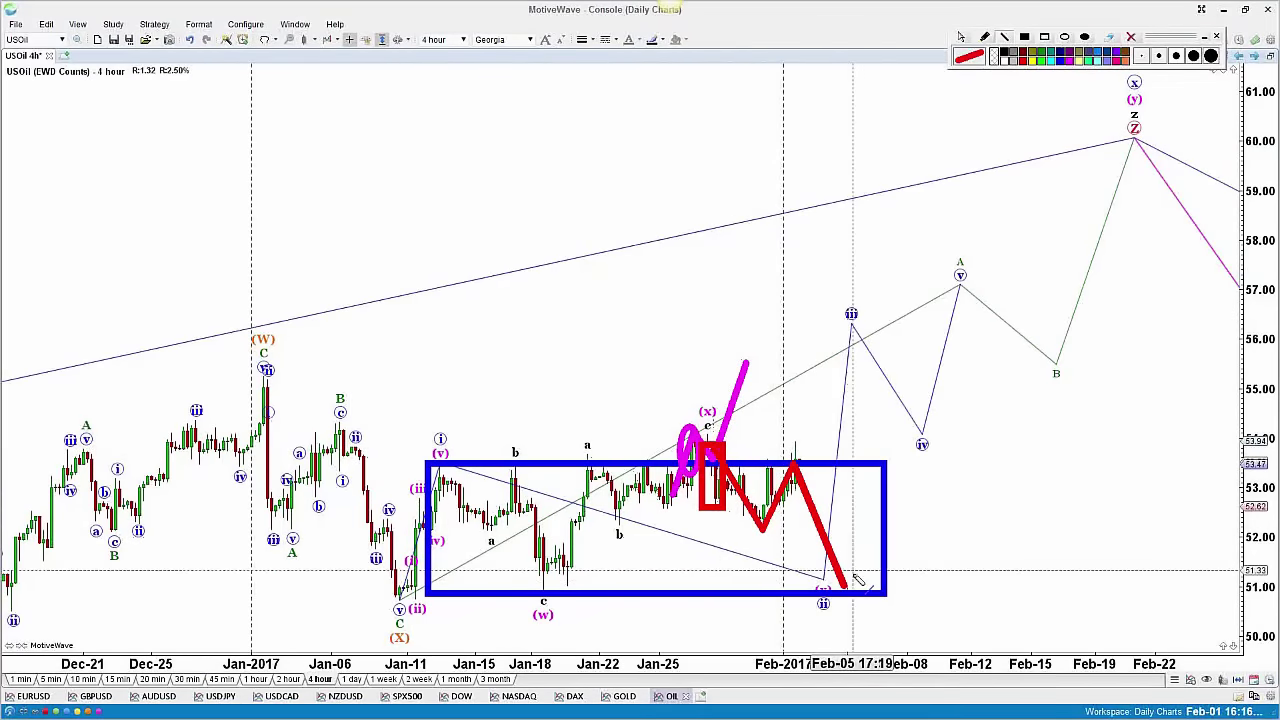
pyautogui.moveTo(849, 588)
pyautogui.mouseDown()
pyautogui.moveTo(866, 429)
pyautogui.moveTo(877, 462)
pyautogui.moveTo(893, 340)
pyautogui.moveTo(906, 362)
pyautogui.moveTo(945, 251)
pyautogui.mouseUp()
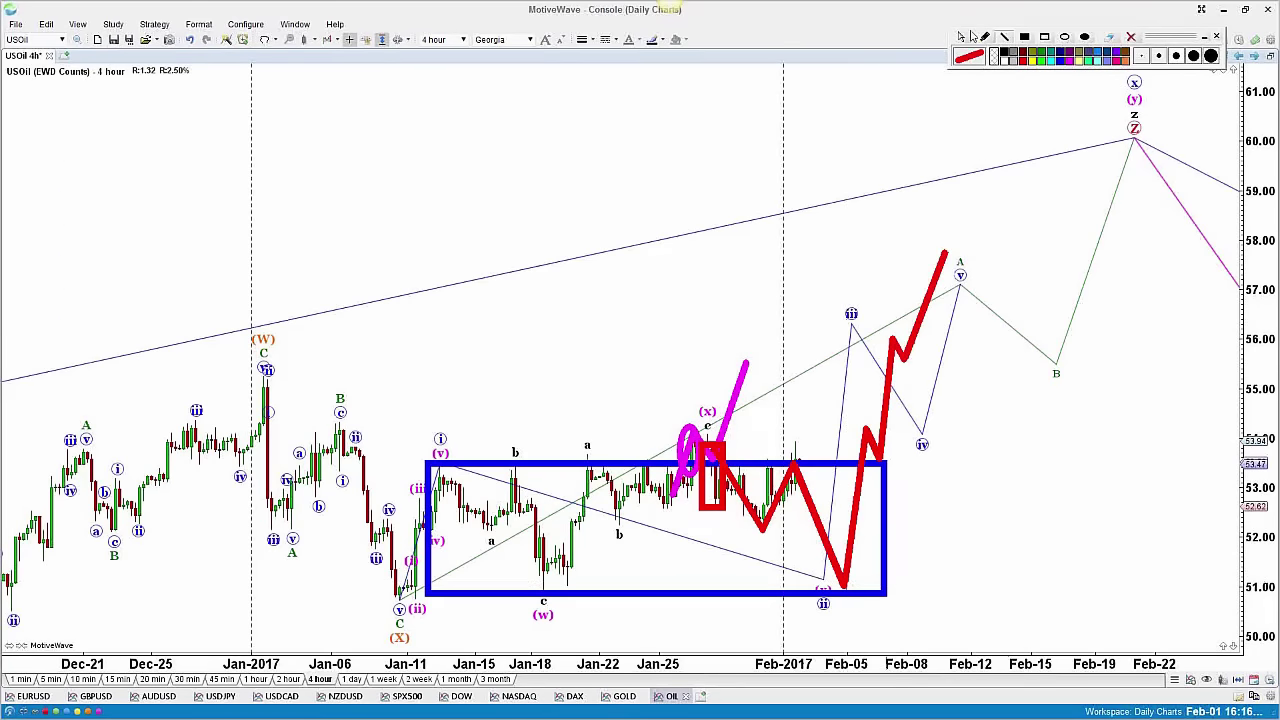
# Box the projected low near the (ii) label in red, then clear all annotations.
pyautogui.click(962, 36)
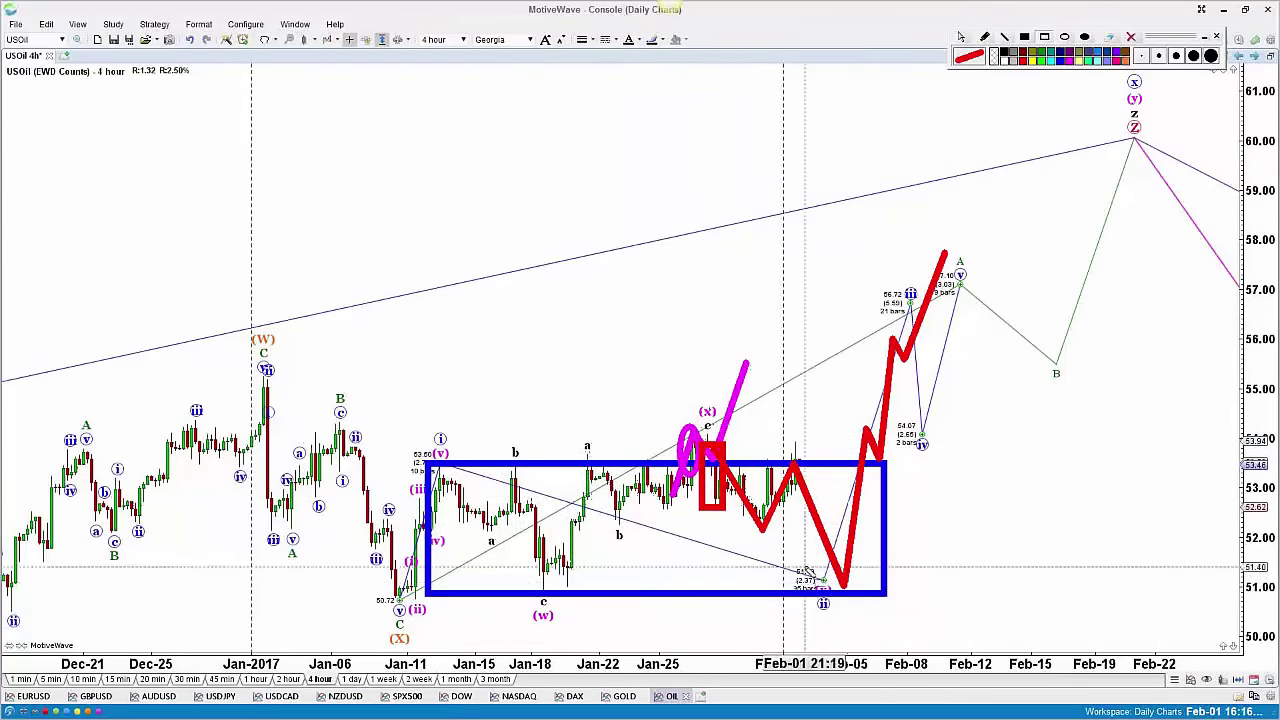
pyautogui.moveTo(795, 560)
pyautogui.mouseDown()
pyautogui.moveTo(846, 603)
pyautogui.moveTo(901, 623)
pyautogui.mouseUp()
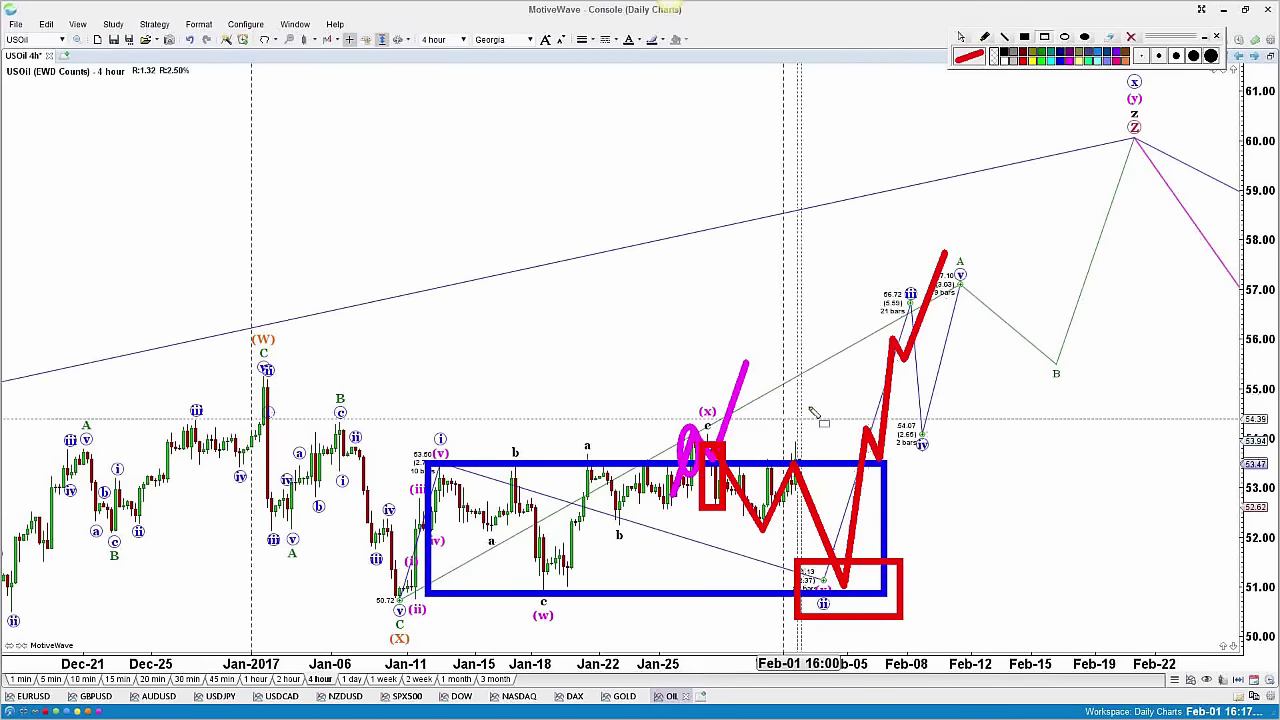
pyautogui.click(1216, 36)
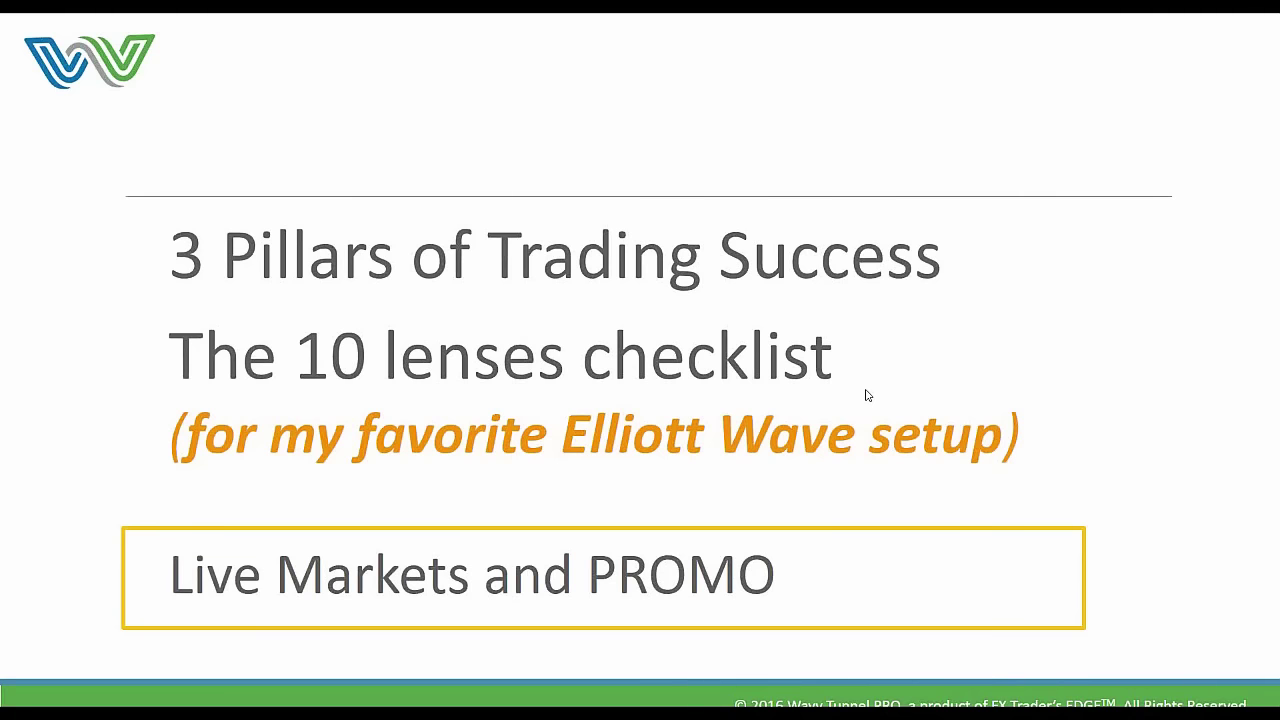
# Advance from the agenda slide to the Back to Basics Seminar promo slide.
pyautogui.press('Right')
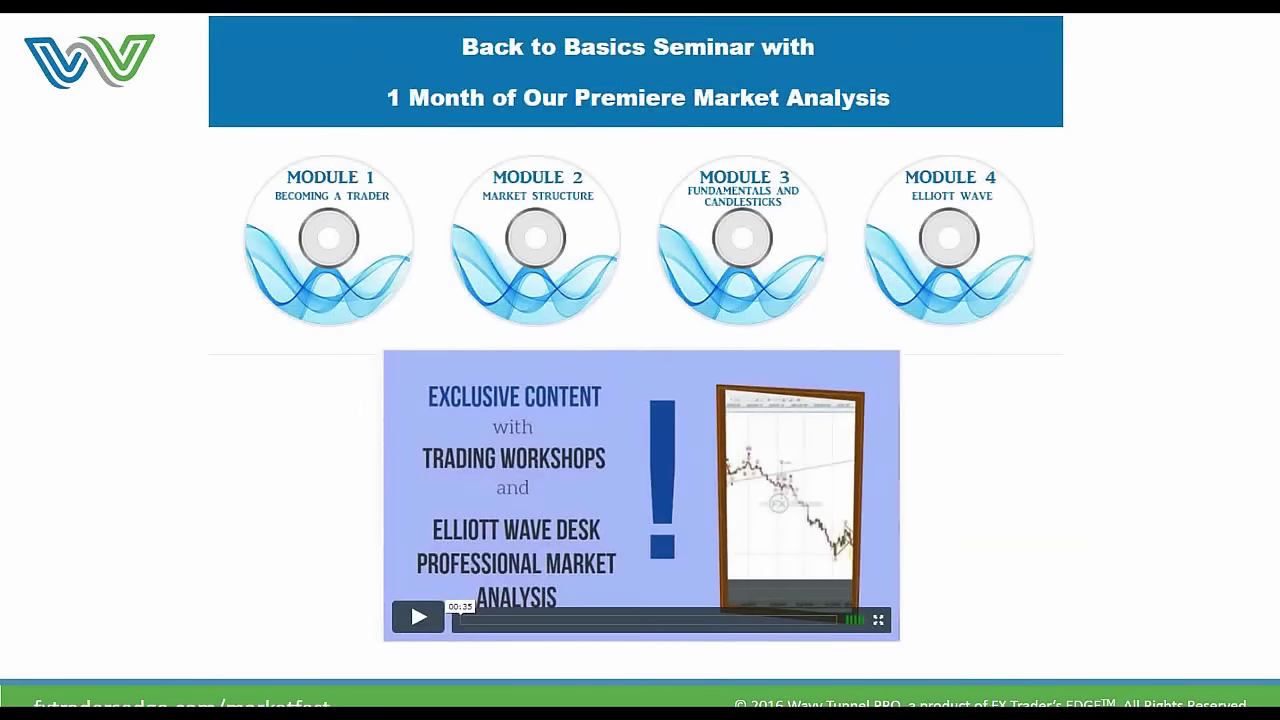